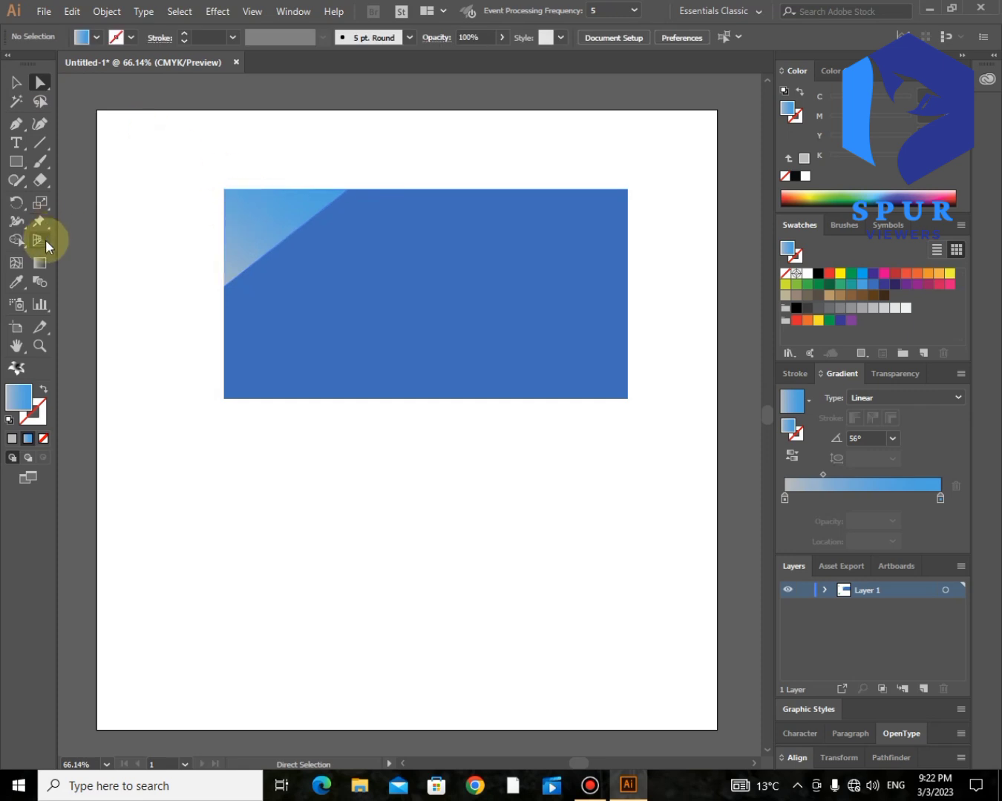
- Zoom into the rectangle's top-left corner and nudge the triangle's top corner onto the rectangle's edge
click(41, 344)
click(210, 298)
click(40, 81)
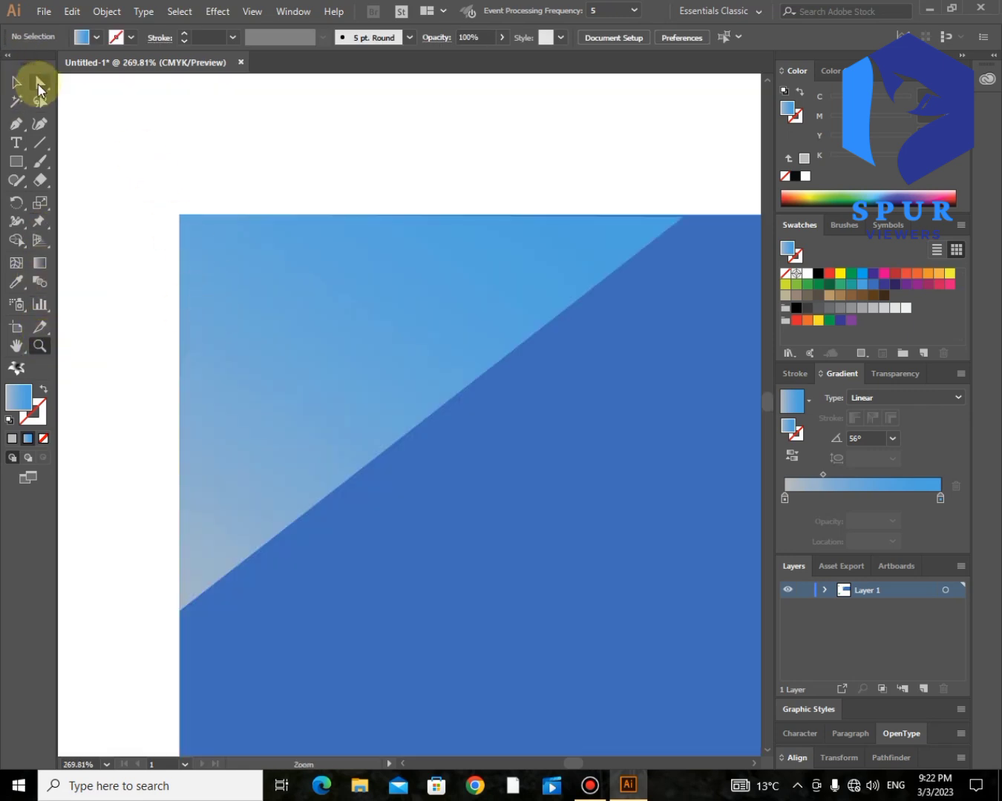
click(683, 214)
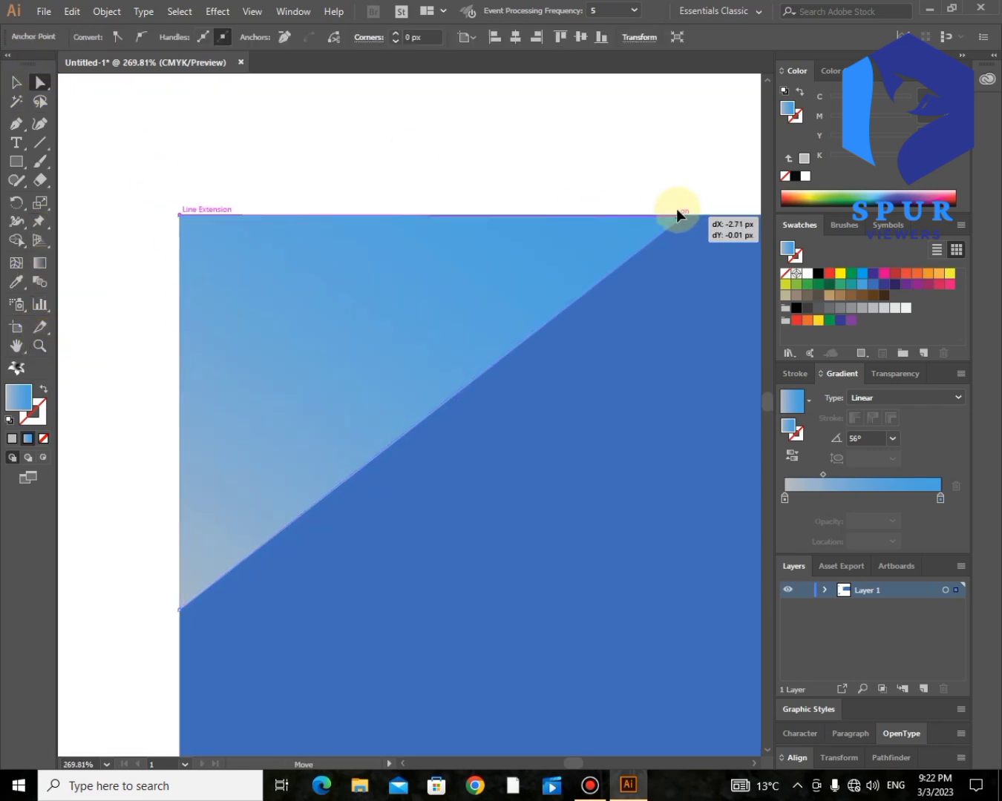
click(670, 192)
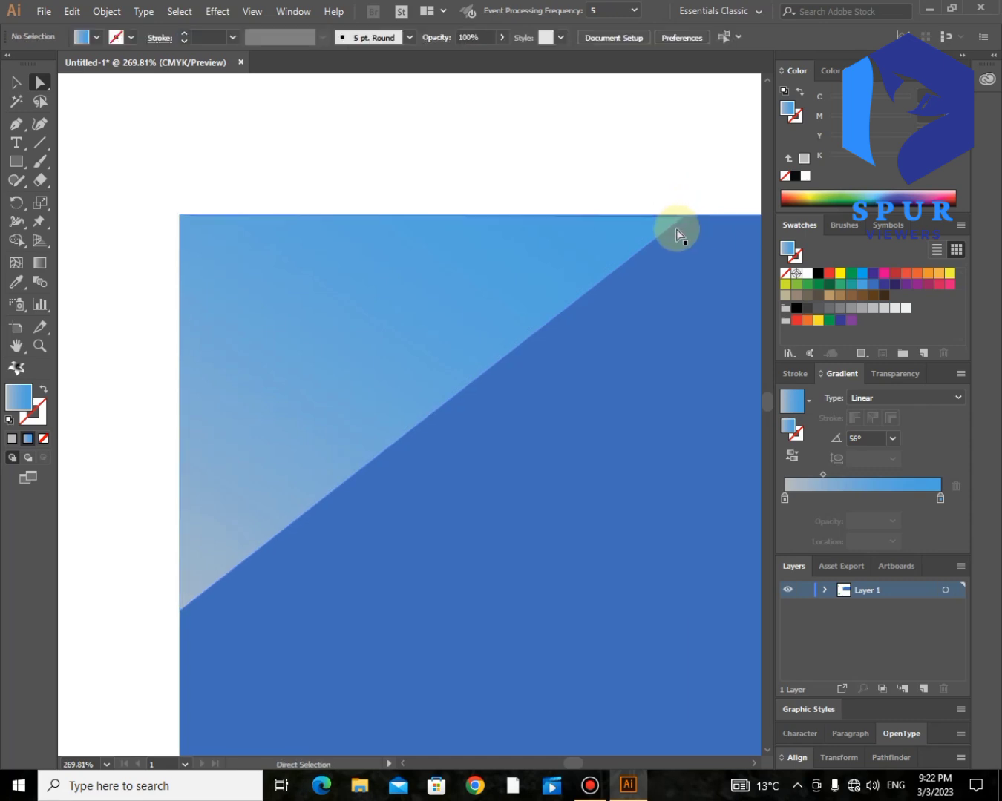
click(401, 213)
click(395, 186)
mouse_move(684, 217)
mouse_down()
mouse_move(694, 216)
mouse_move(684, 215)
mouse_up()
click(644, 179)
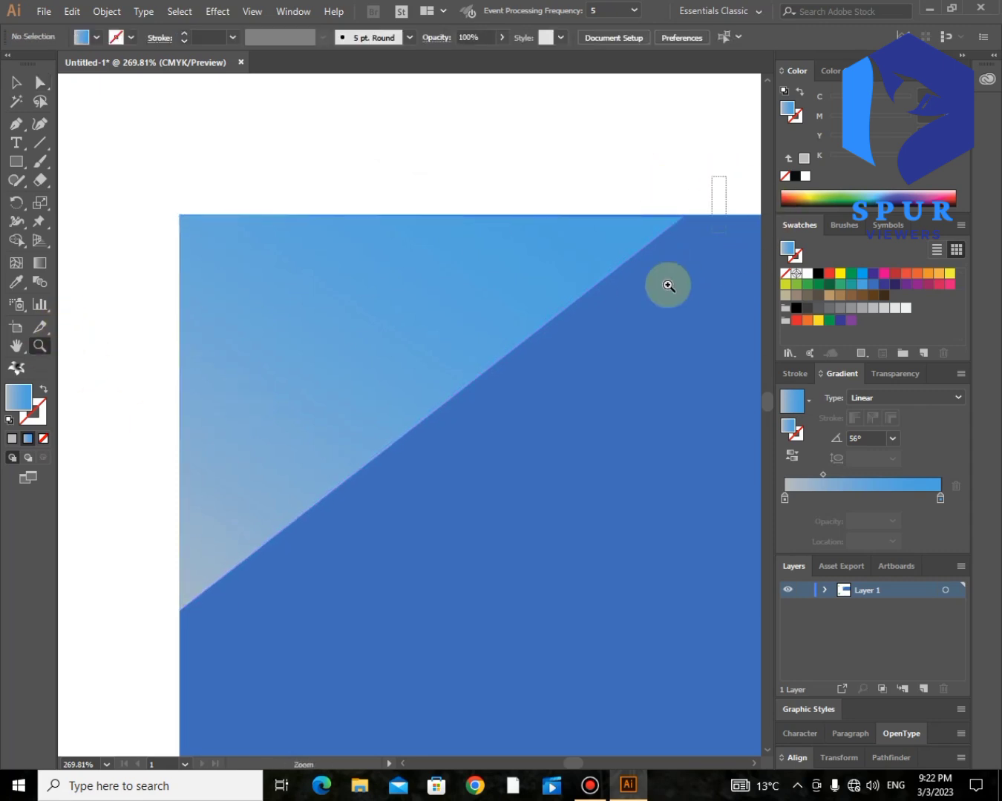
- Pull the triangle's top edge flush with the rectangle's top, then zoom back out to the full artboard
click(470, 320)
click(529, 437)
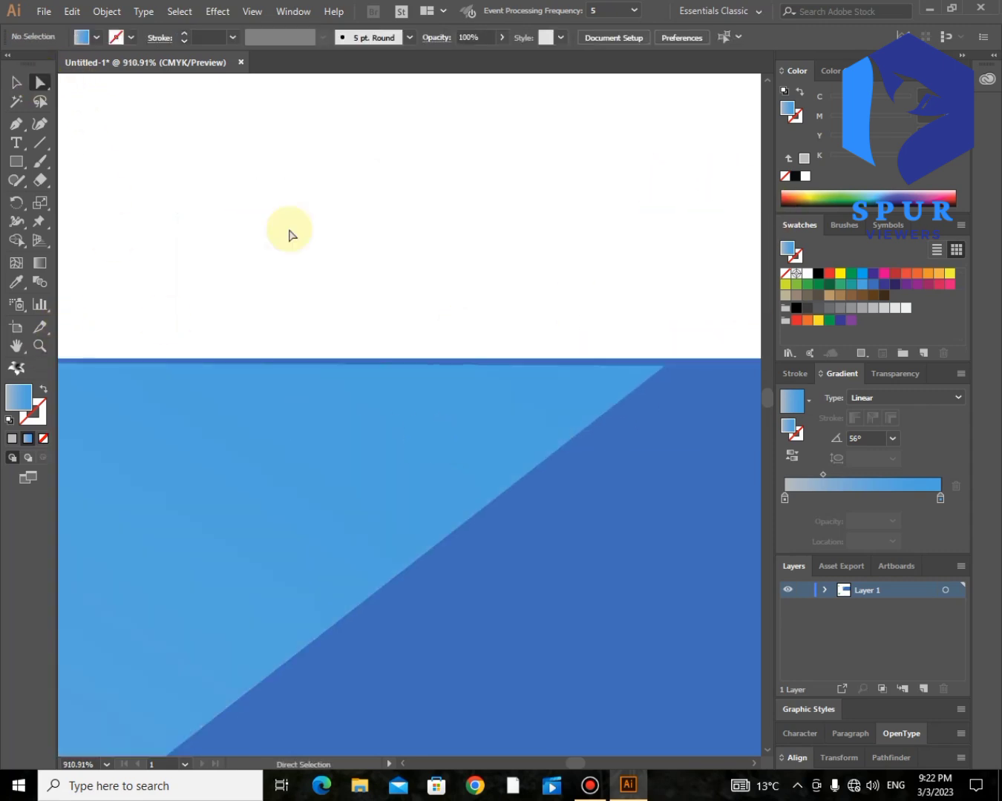
drag(666, 365, 667, 357)
click(664, 315)
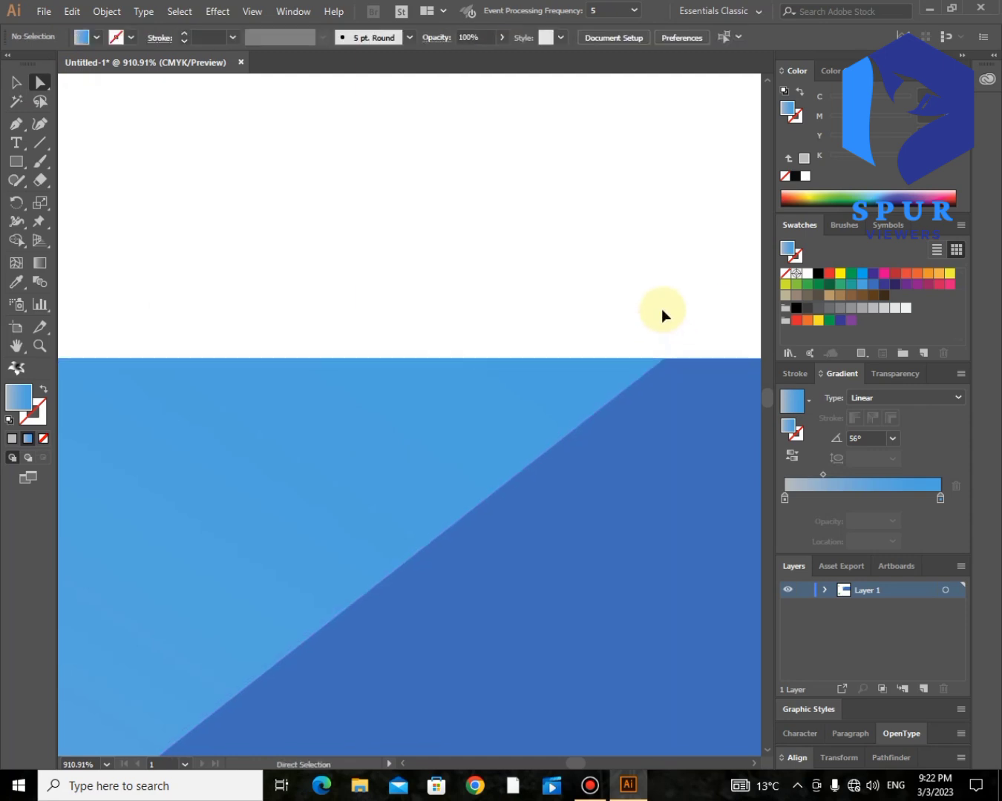
key(ctrl+minus)
key(ctrl+minus)
key(ctrl+minus)
key(ctrl+minus)
key(ctrl+minus)
key(ctrl+minus)
scroll(340, 313, down, 3)
drag(264, 313, 208, 364)
key(ctrl+minus)
key(ctrl+minus)
key(ctrl+minus)
key(ctrl+minus)
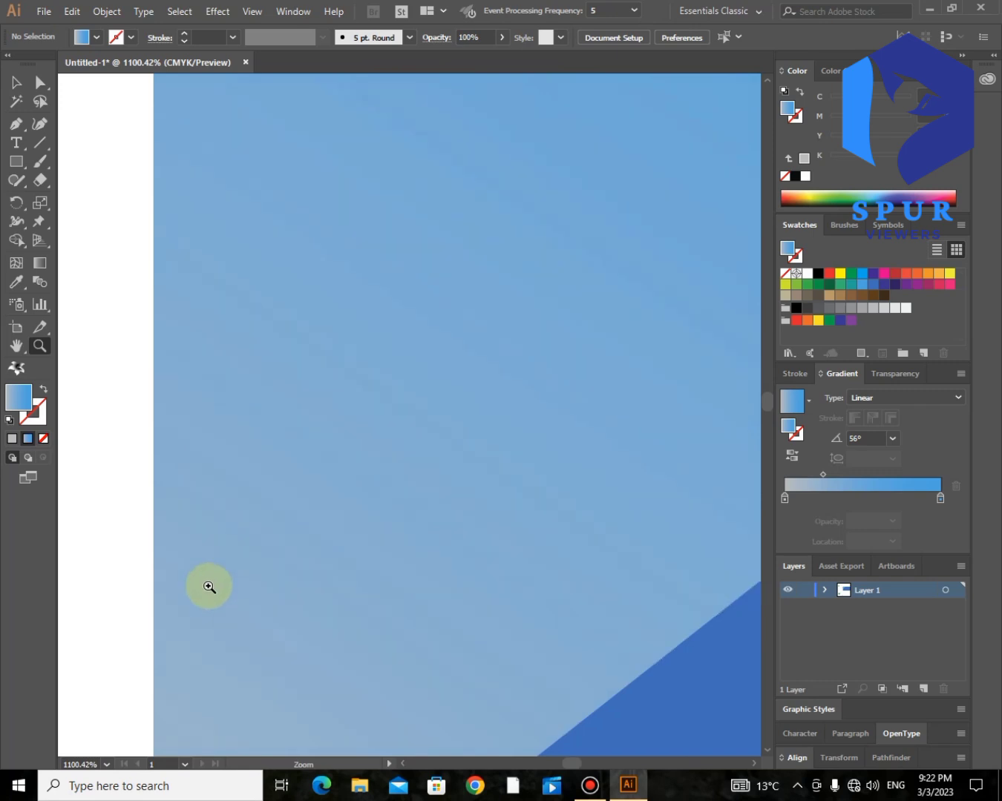
key(ctrl+minus)
key(ctrl+minus)
key(ctrl+minus)
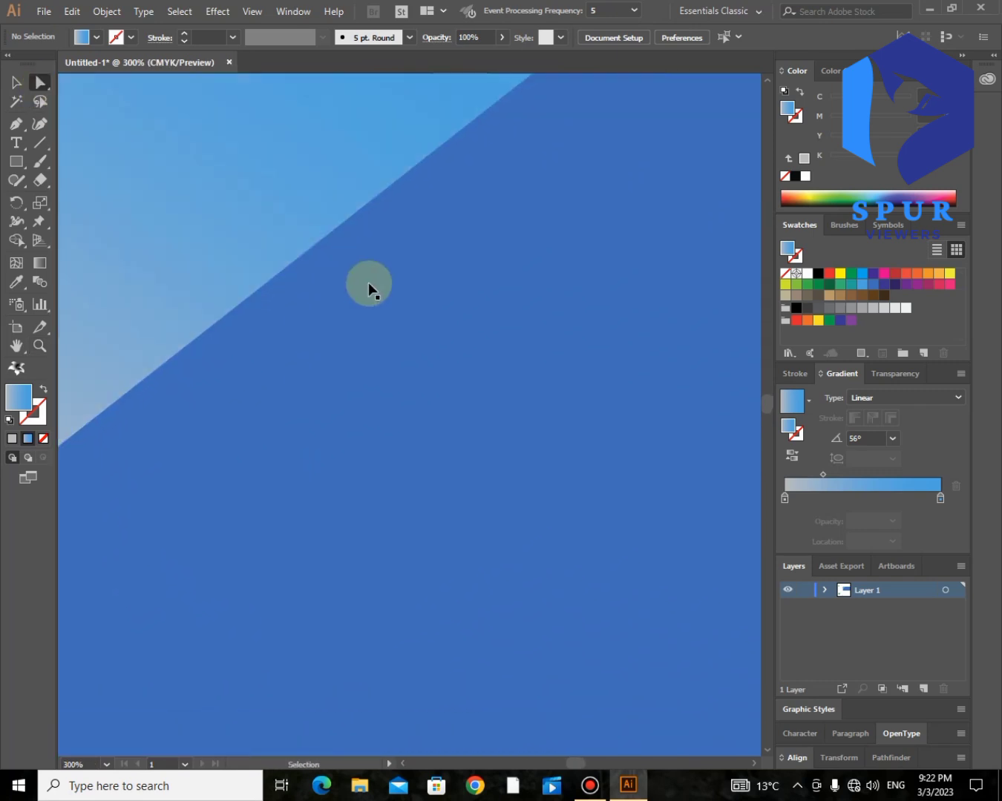
key(ctrl+minus)
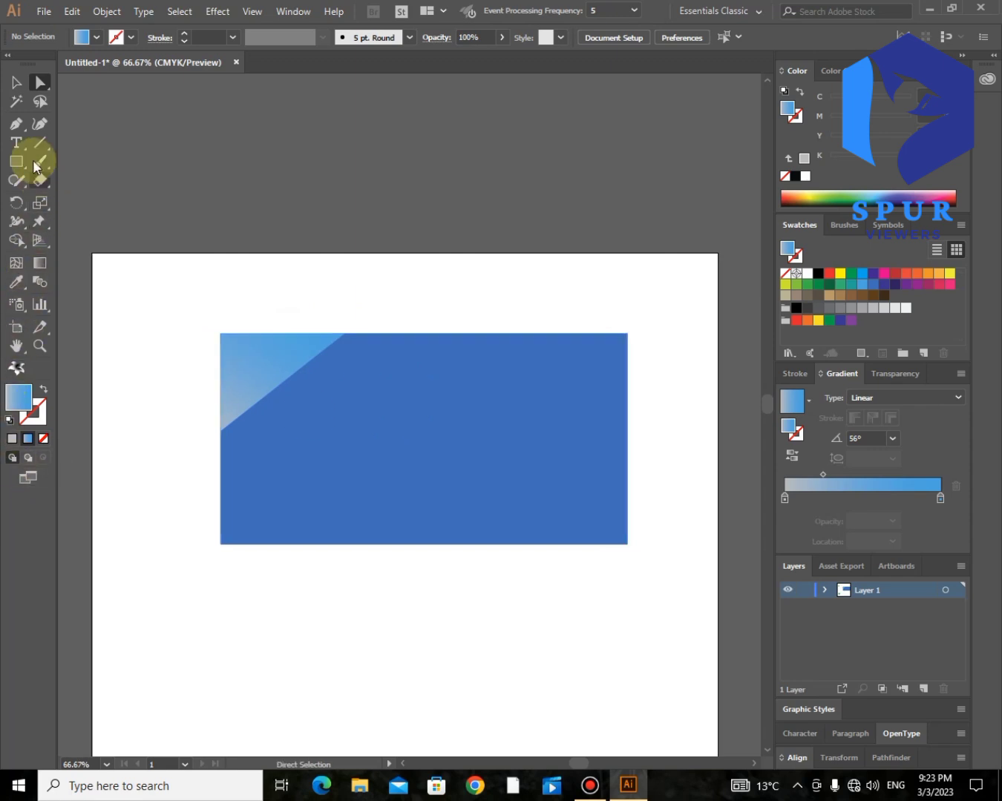
- Pen-draw a new shape from the rectangle's top edge and round its bottom corner into a curve
click(417, 336)
click(339, 431)
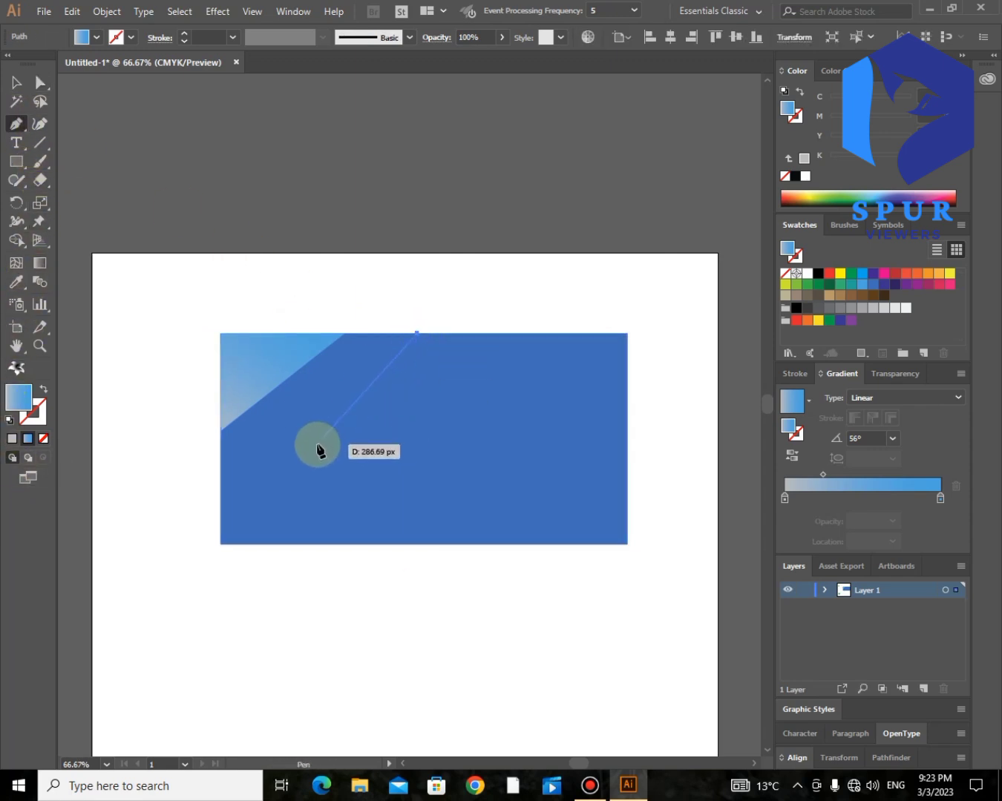
click(252, 405)
click(343, 332)
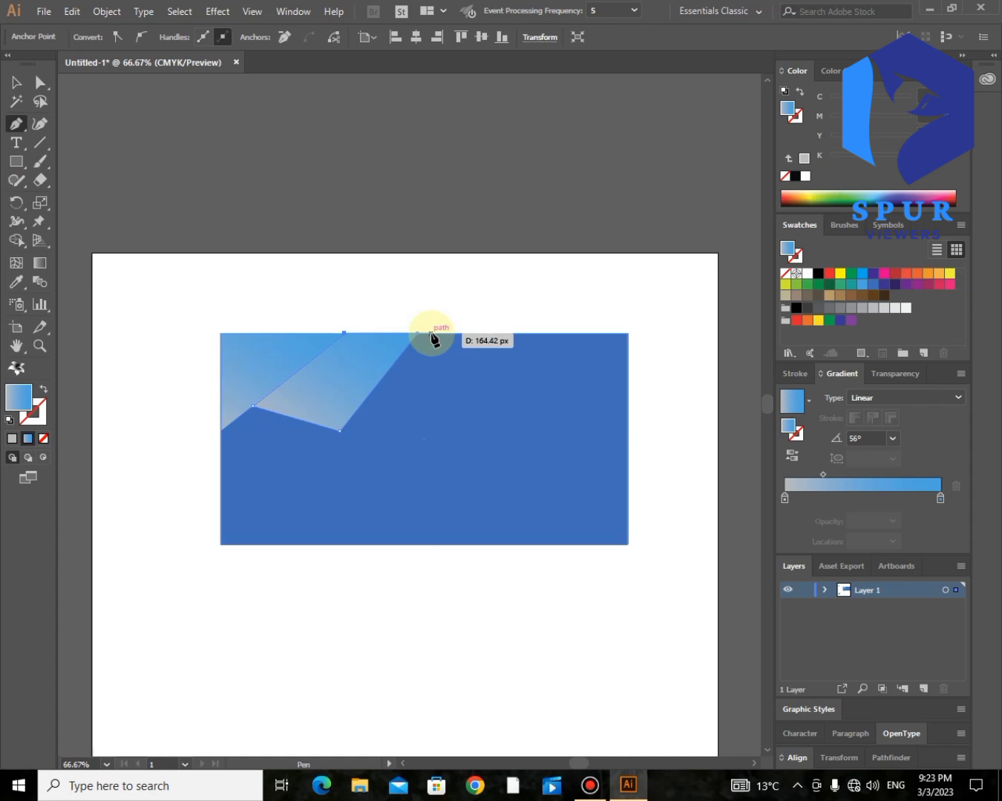
click(418, 337)
click(40, 82)
drag(336, 416, 336, 326)
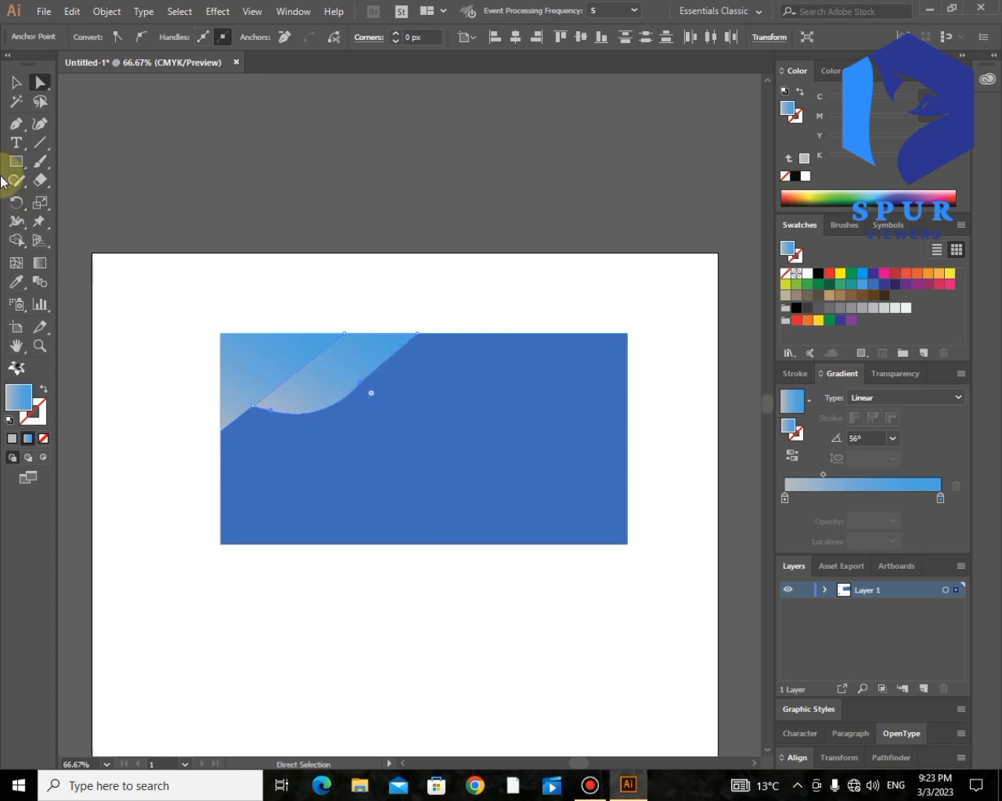
- Angle the shape's gradient to about -167.5° and widen its rounded corner into a wave-like edge
click(40, 264)
drag(337, 352, 339, 353)
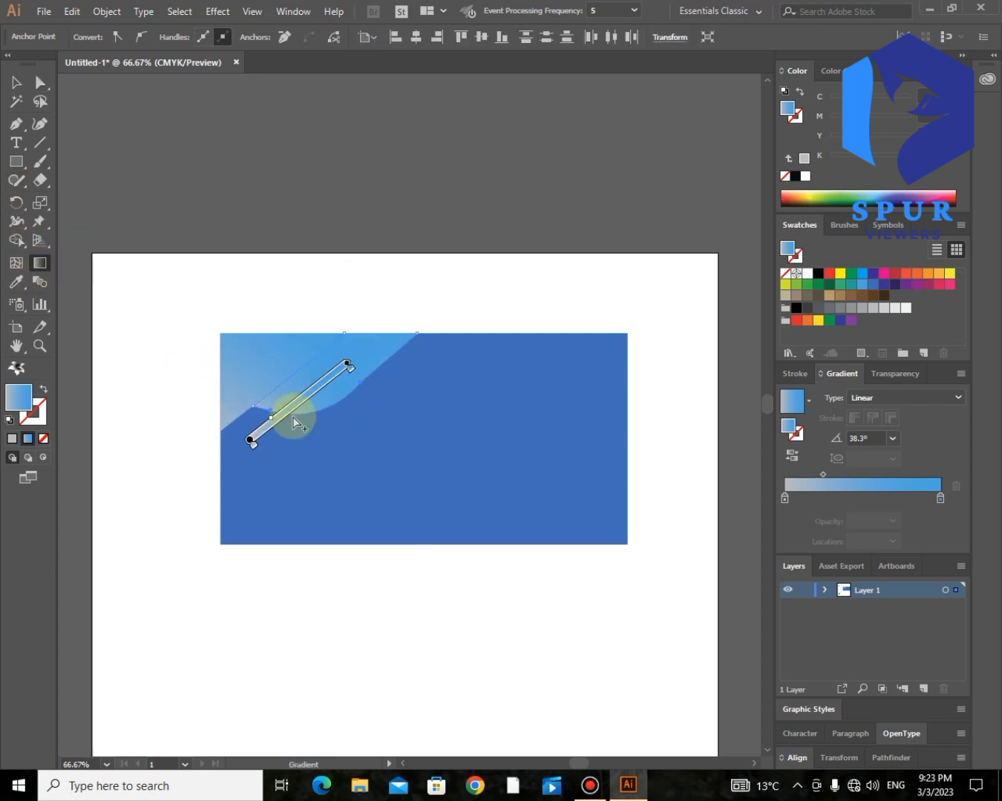
drag(276, 423, 241, 445)
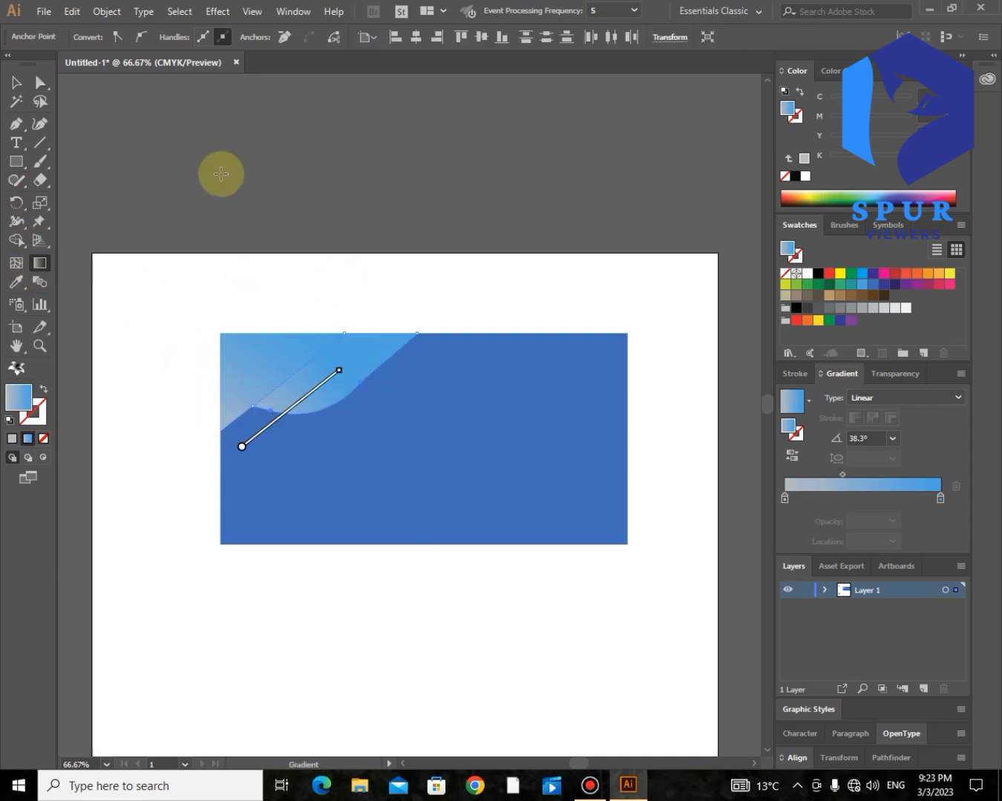
click(38, 77)
click(331, 156)
click(360, 395)
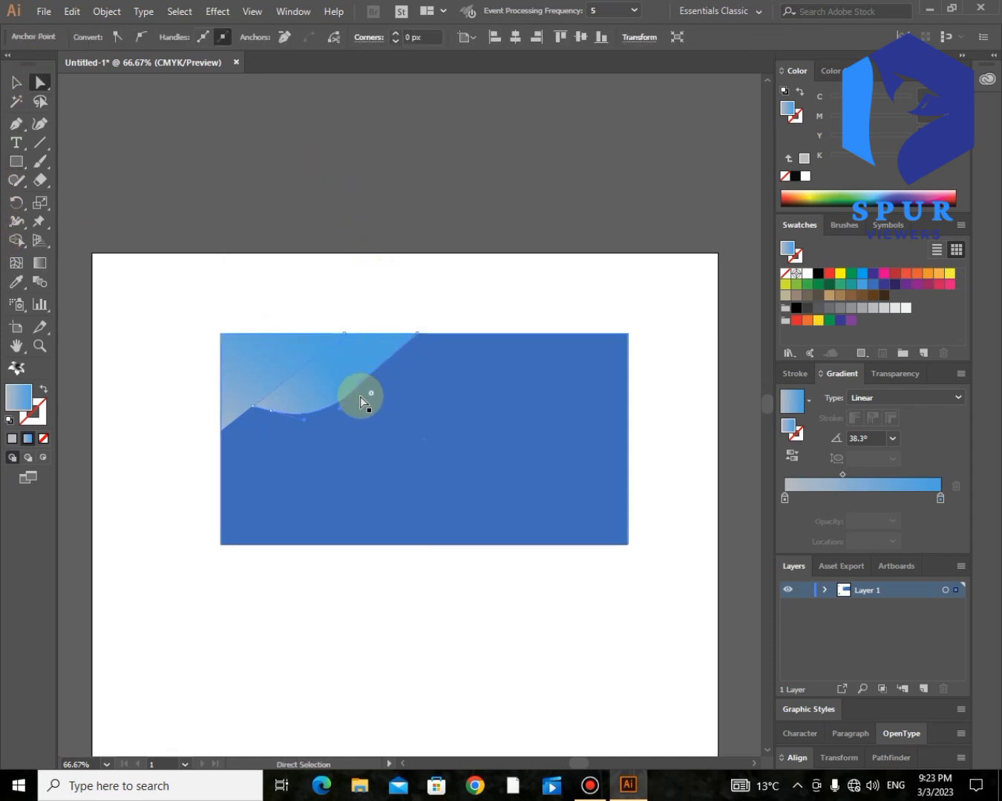
drag(372, 393, 420, 465)
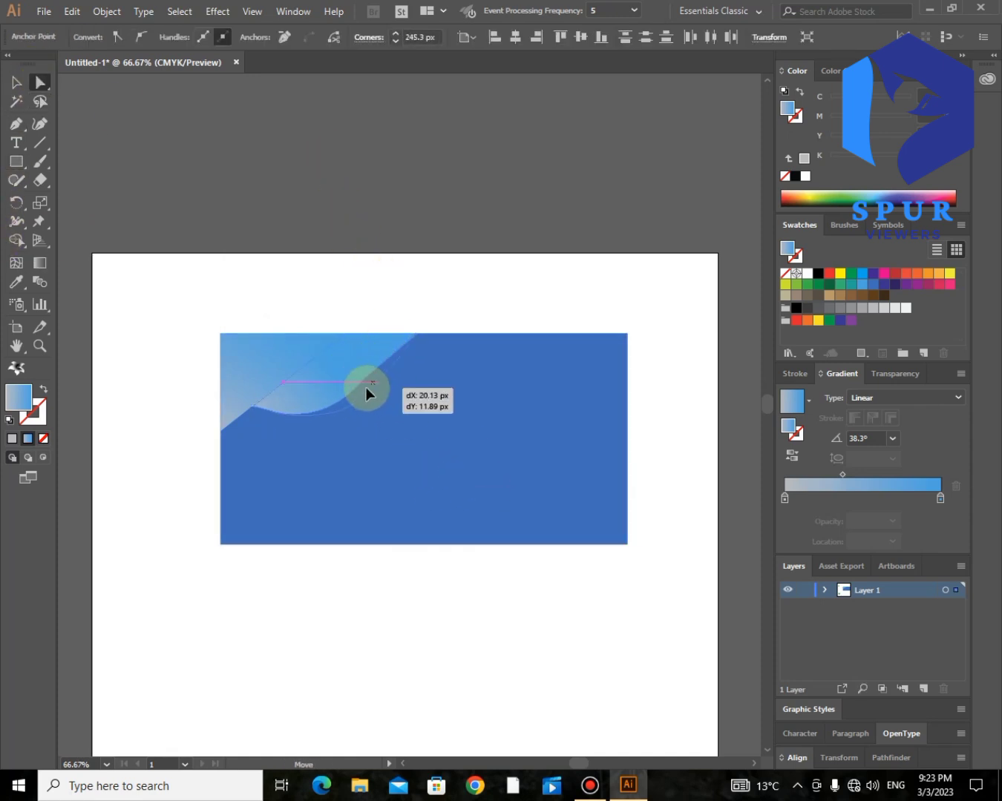
drag(370, 390, 371, 391)
click(353, 217)
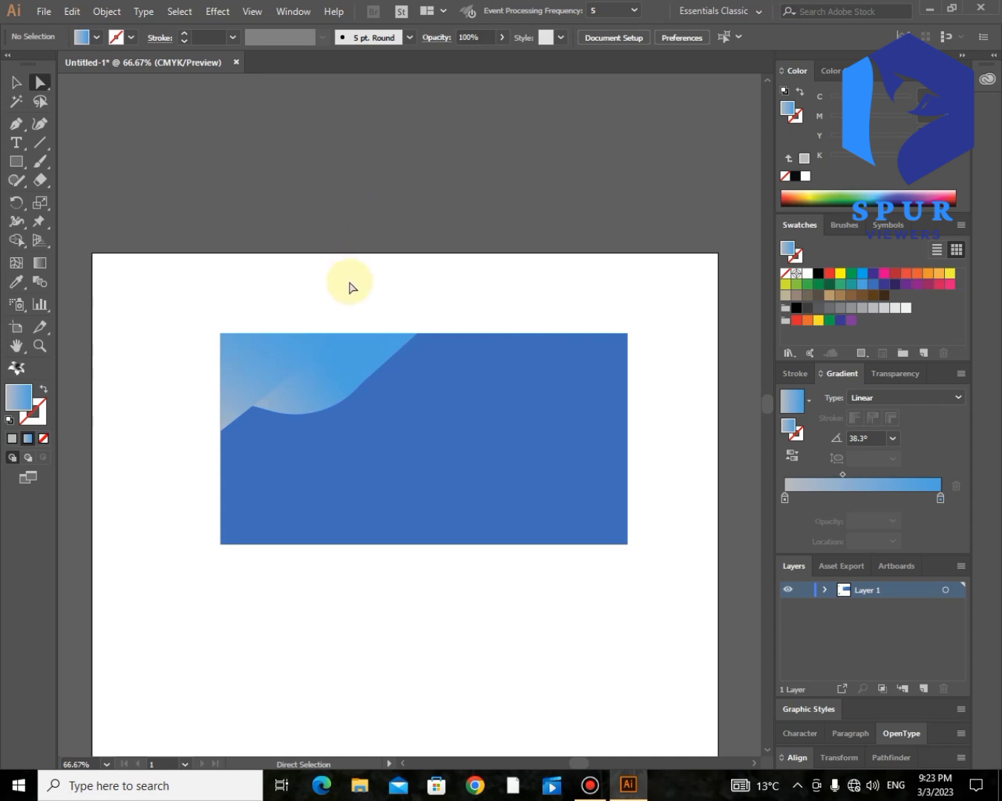
click(318, 408)
- Set the wave's gradient angle to 157.3° and make its right stop a darker blue swatch
click(39, 264)
drag(268, 347, 430, 504)
drag(434, 350, 179, 406)
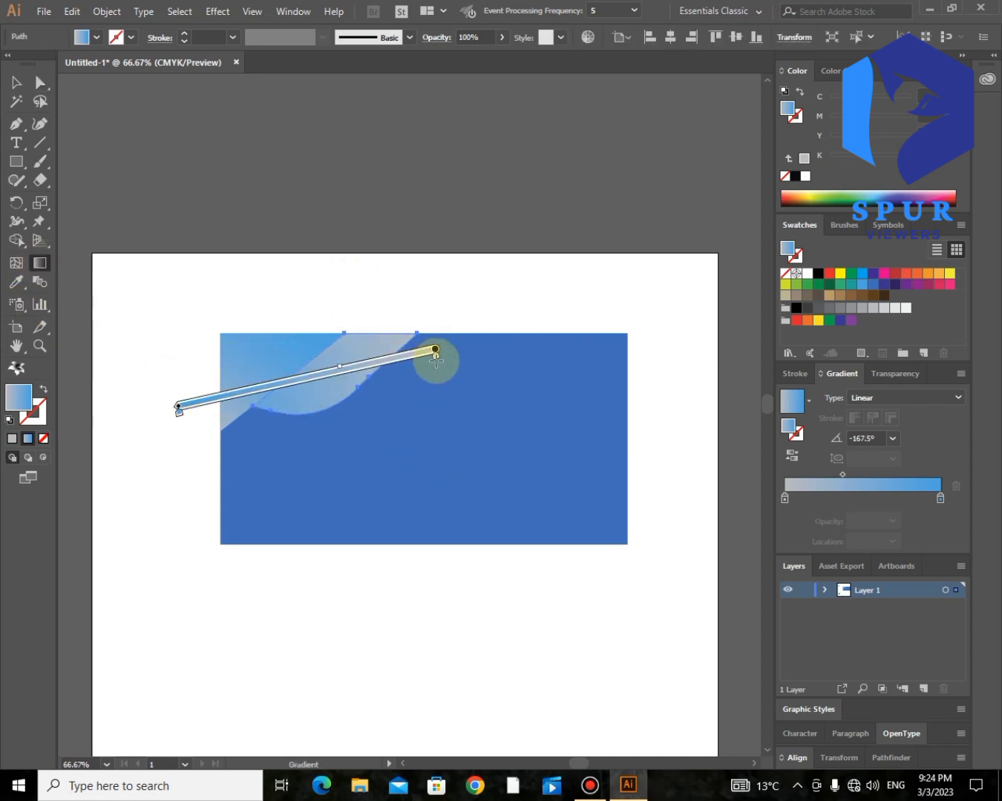
mouse_move(372, 383)
mouse_down()
mouse_move(178, 407)
mouse_move(278, 395)
mouse_up()
drag(387, 414, 271, 322)
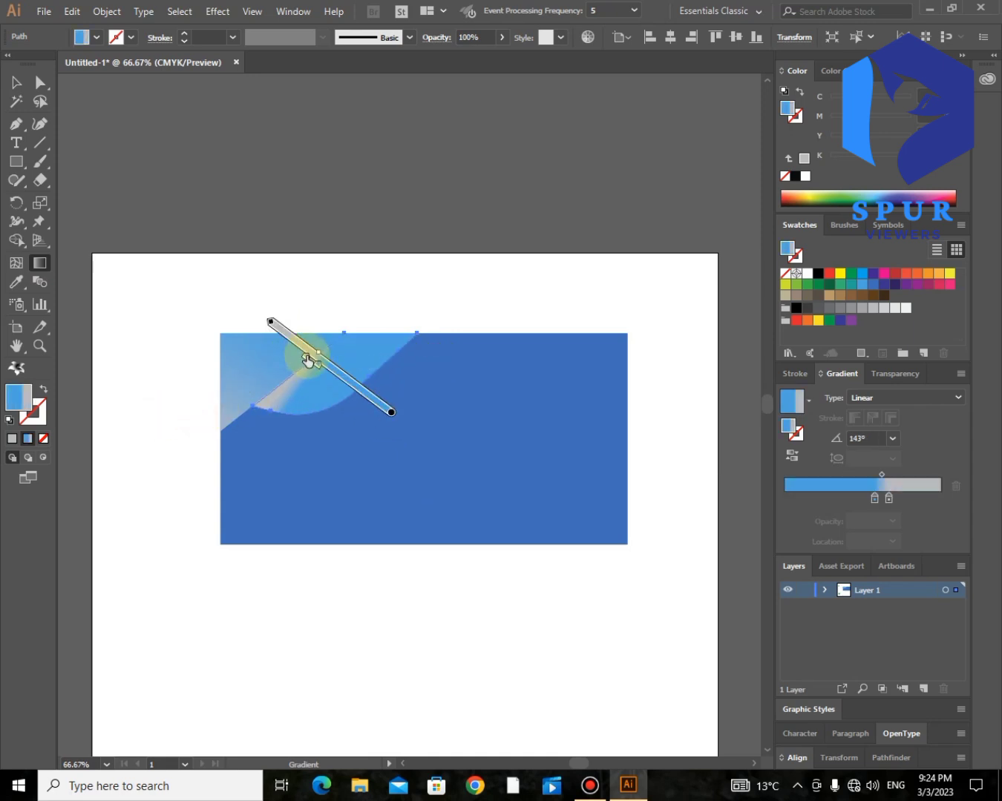
drag(346, 424, 299, 305)
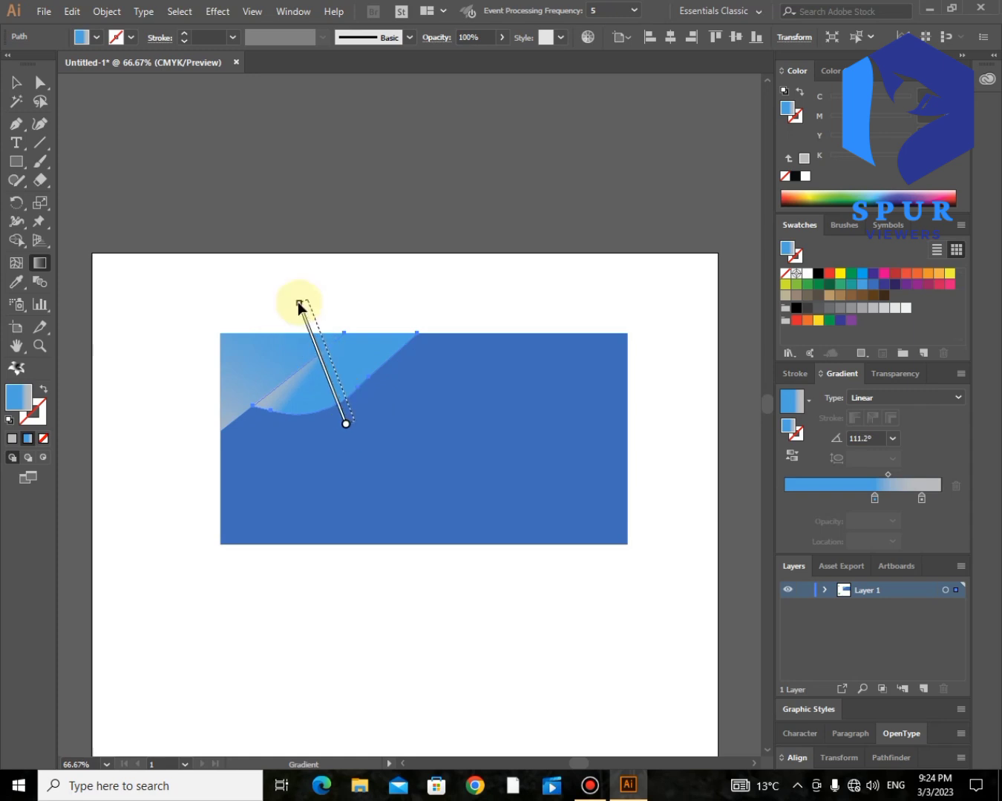
drag(404, 400, 272, 346)
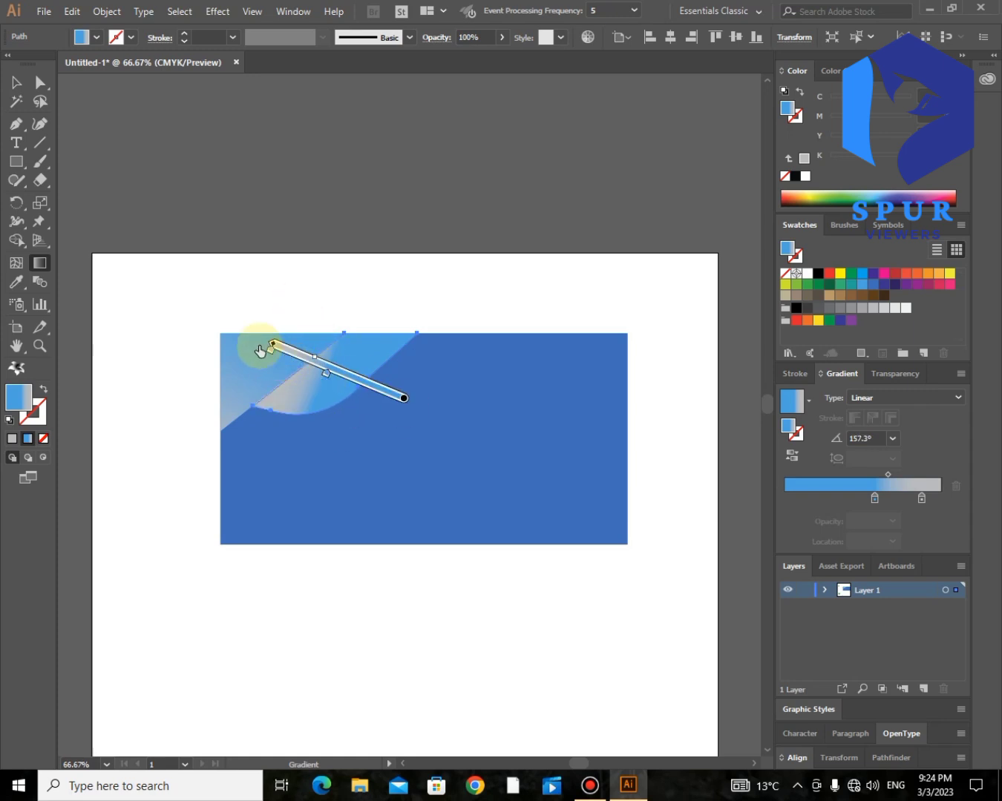
drag(893, 474, 909, 475)
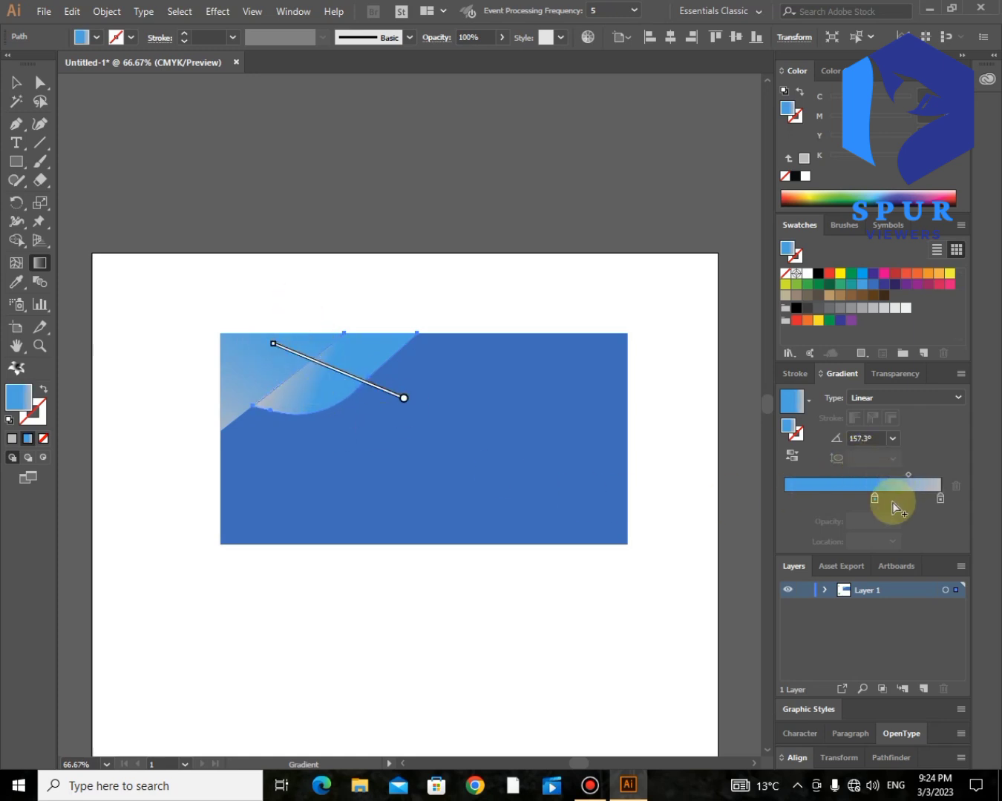
double_click(940, 498)
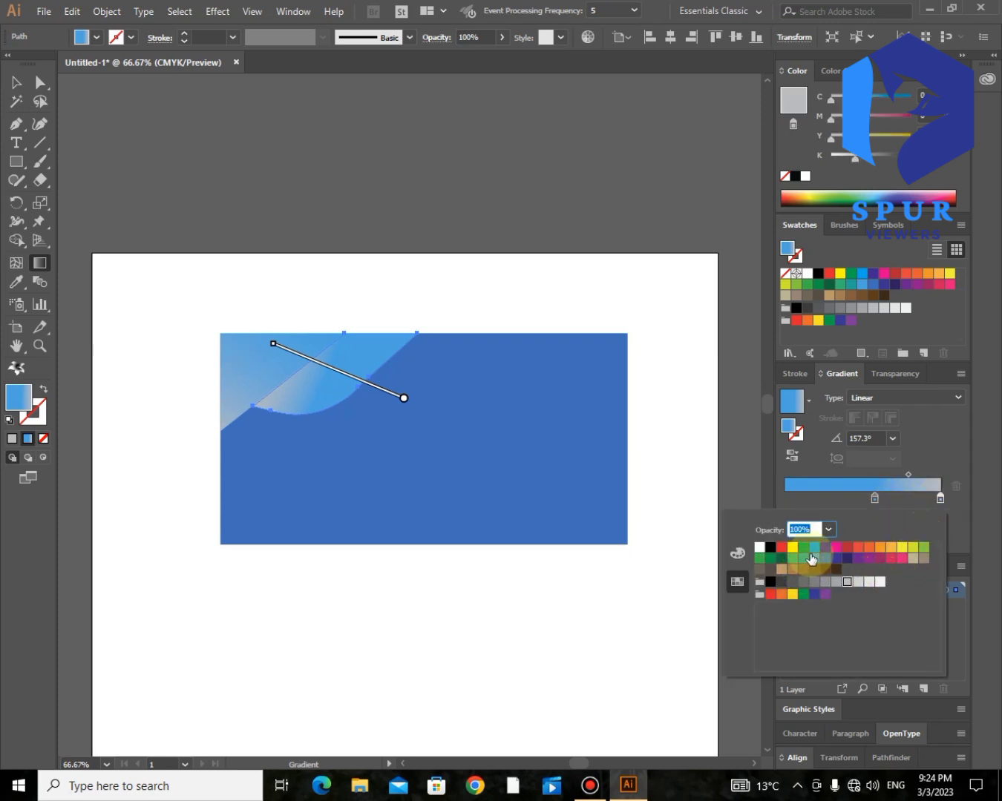
click(814, 558)
click(825, 558)
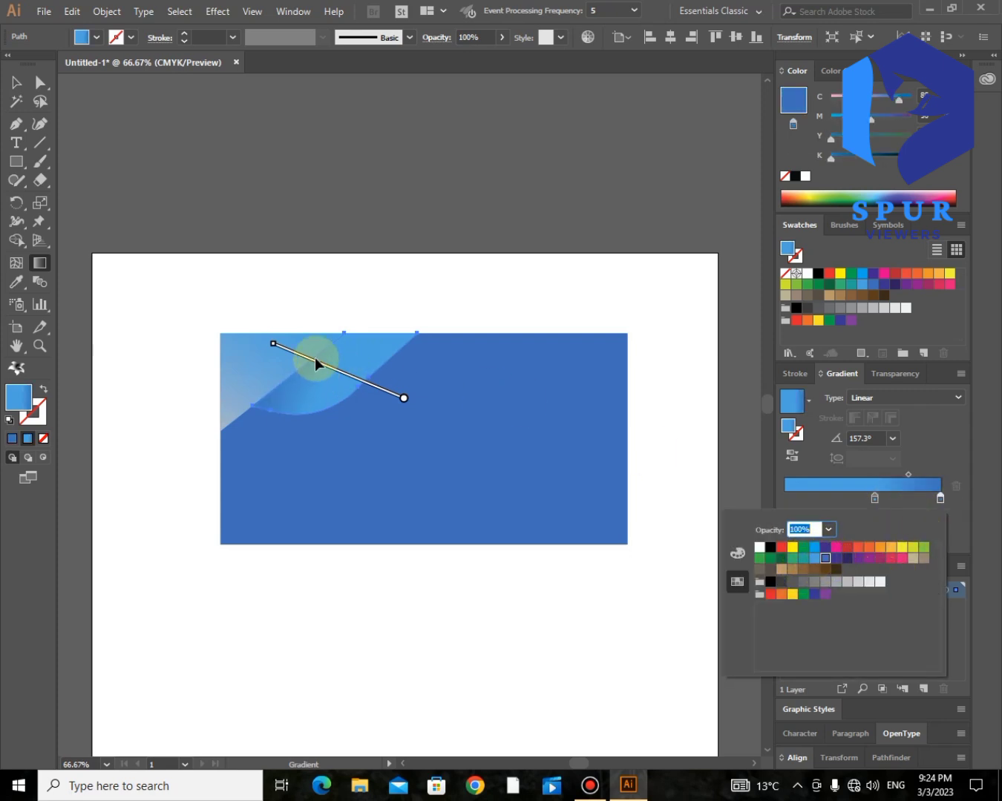
click(204, 322)
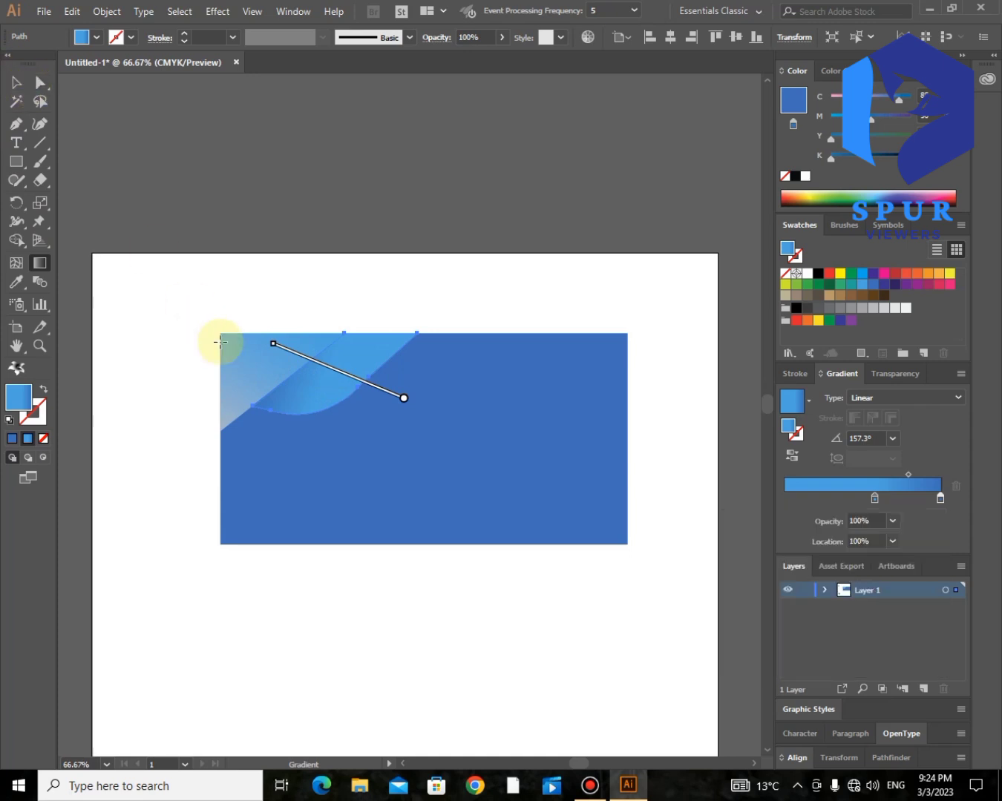
- Change the corner triangle's left gradient stop to a blue swatch
click(324, 352)
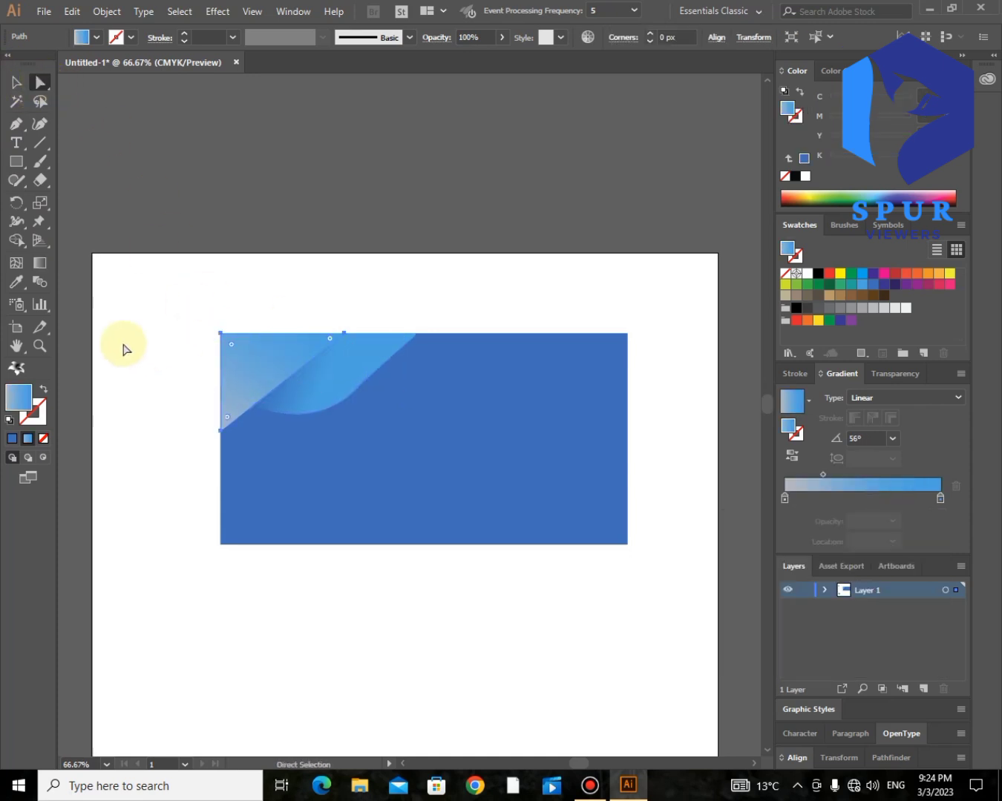
click(40, 265)
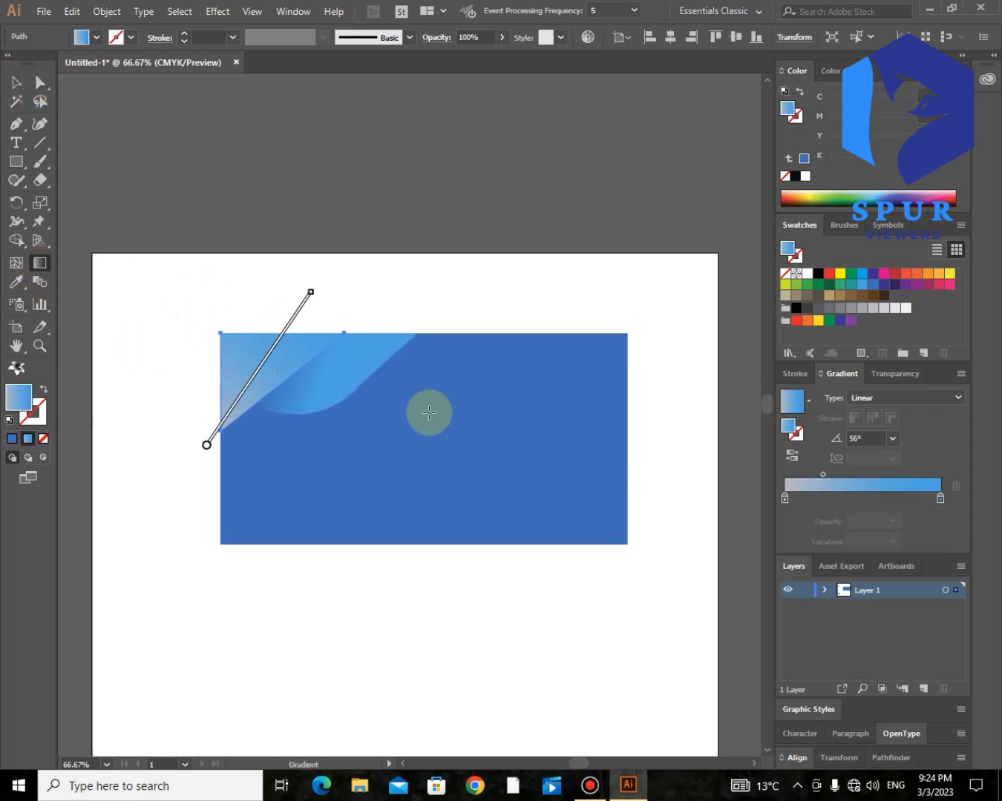
double_click(784, 499)
click(823, 562)
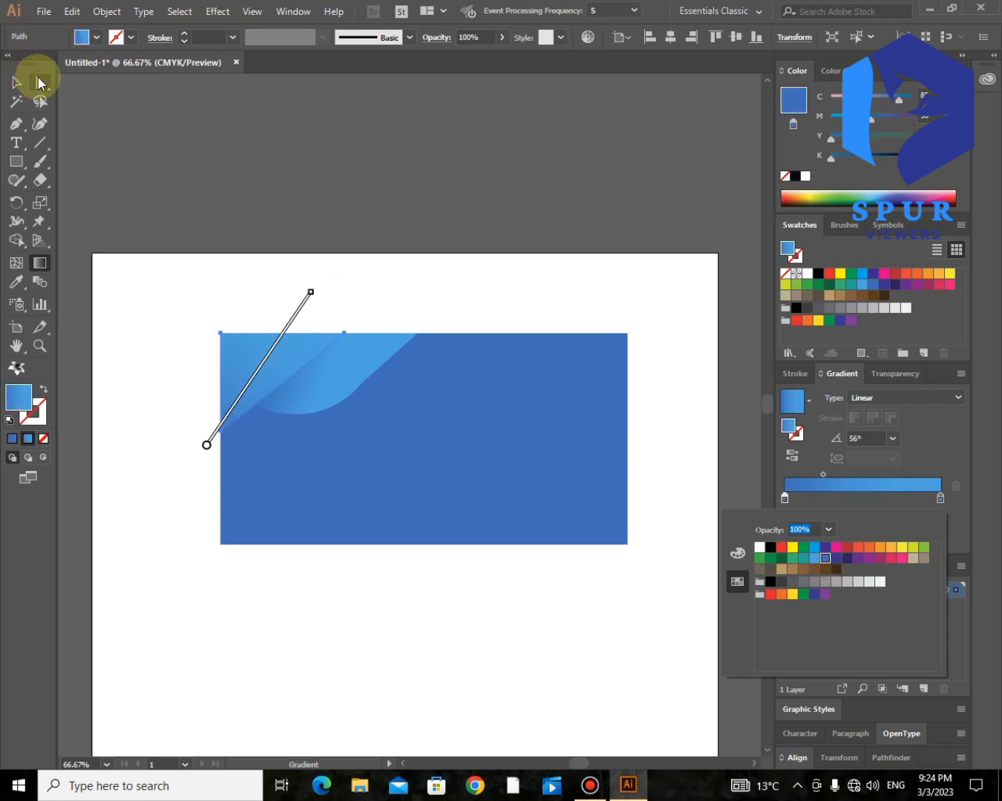
key(Escape)
click(41, 81)
click(151, 136)
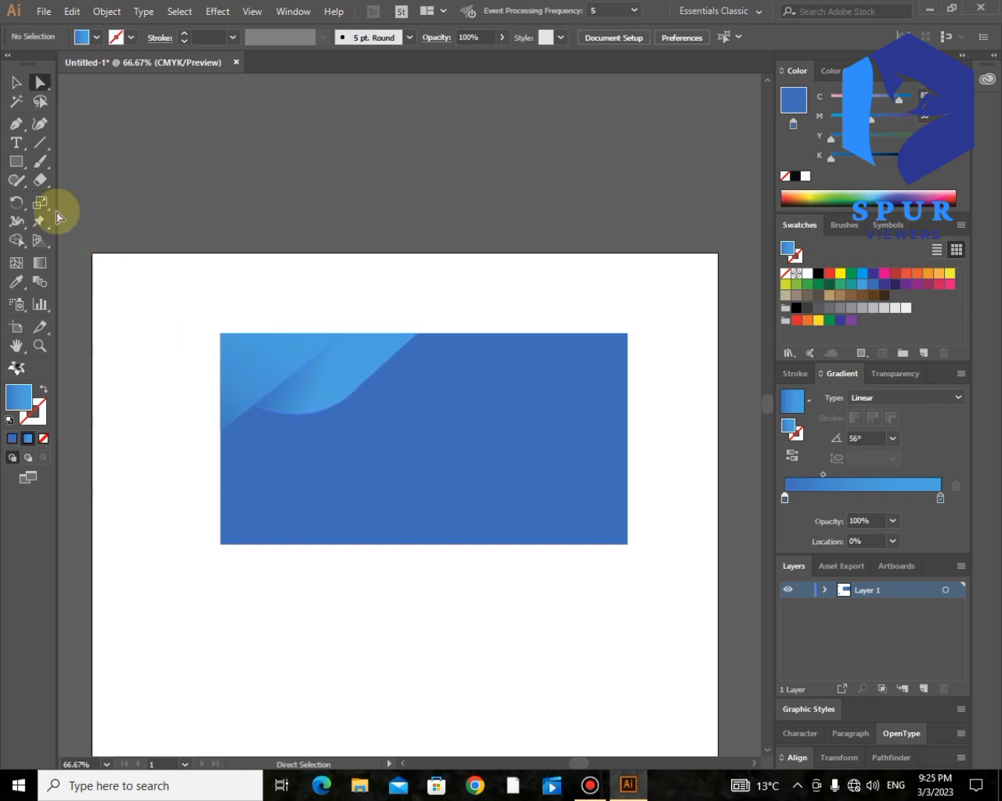
- Pen-draw a triangle filling the card's bottom-right corner
click(17, 124)
click(508, 543)
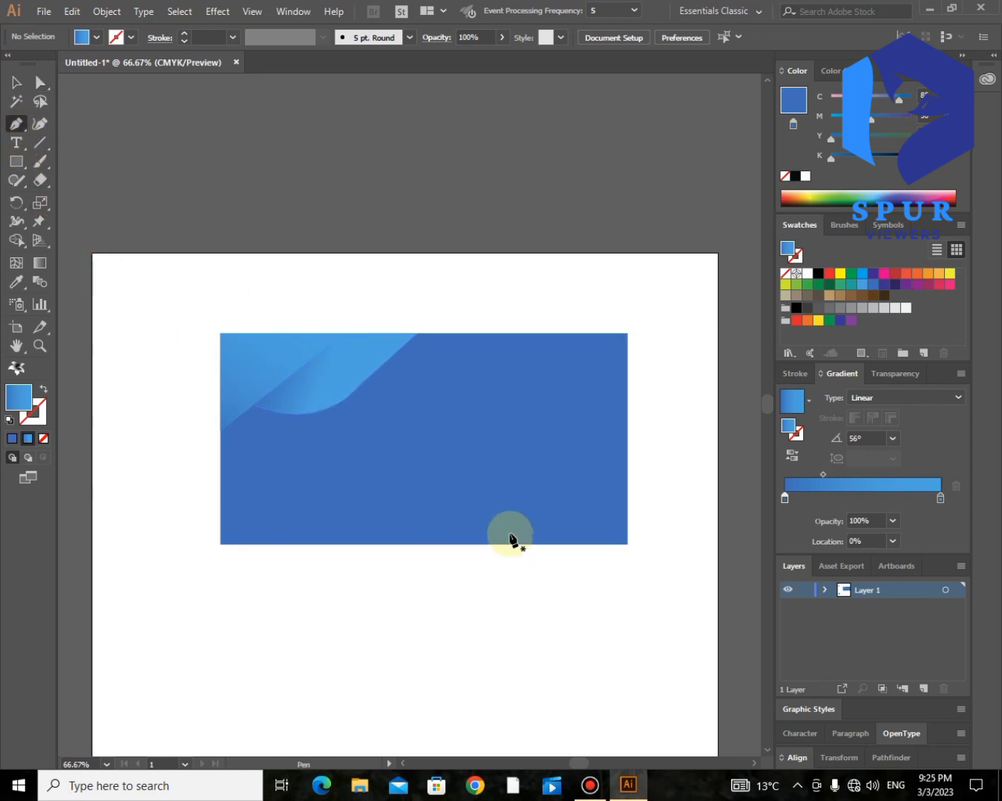
click(627, 436)
click(628, 545)
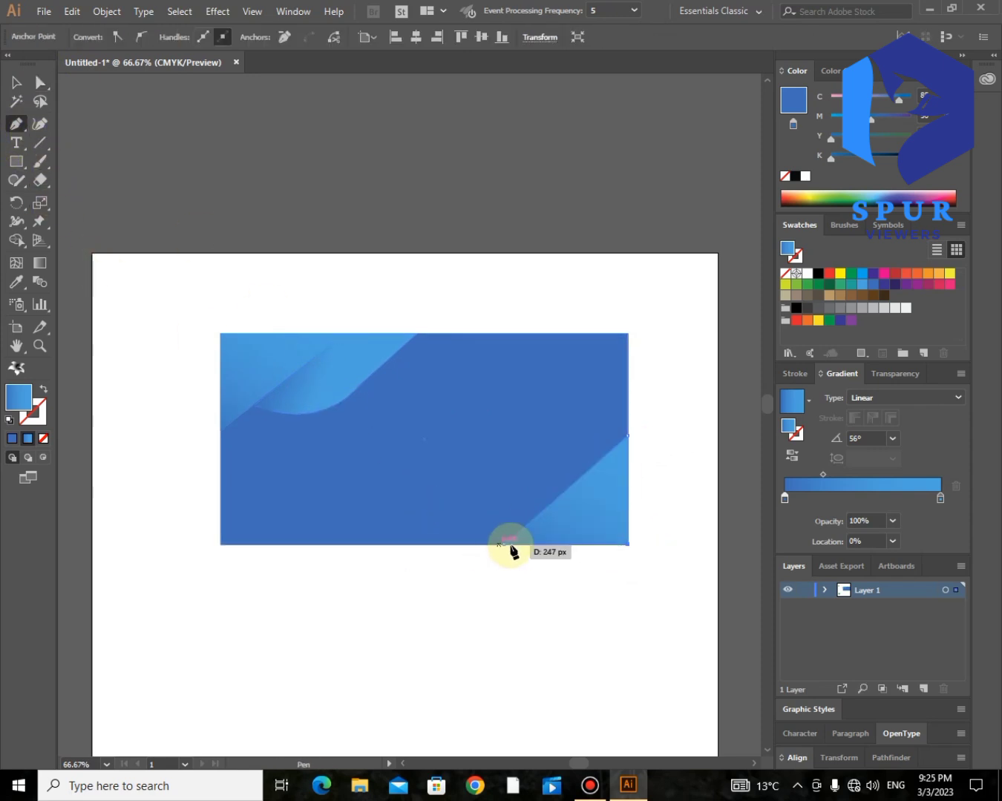
click(504, 545)
- Run the triangle's blue gradient from upper right to lower left at -137.9°
click(40, 263)
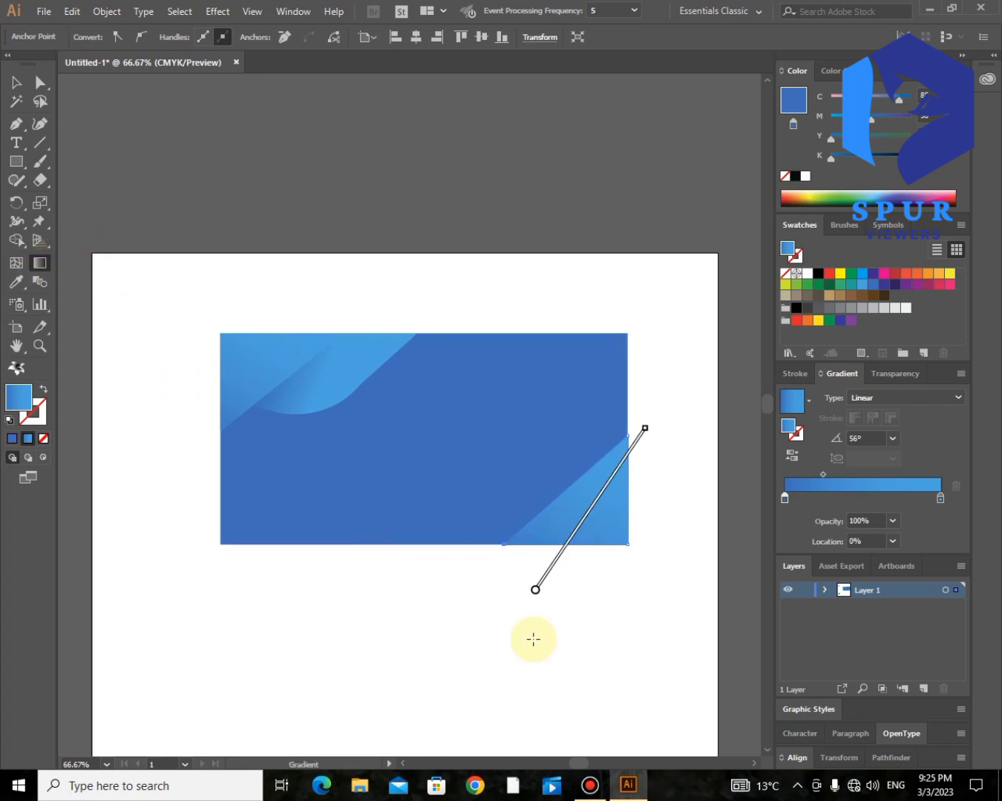
drag(687, 436, 502, 601)
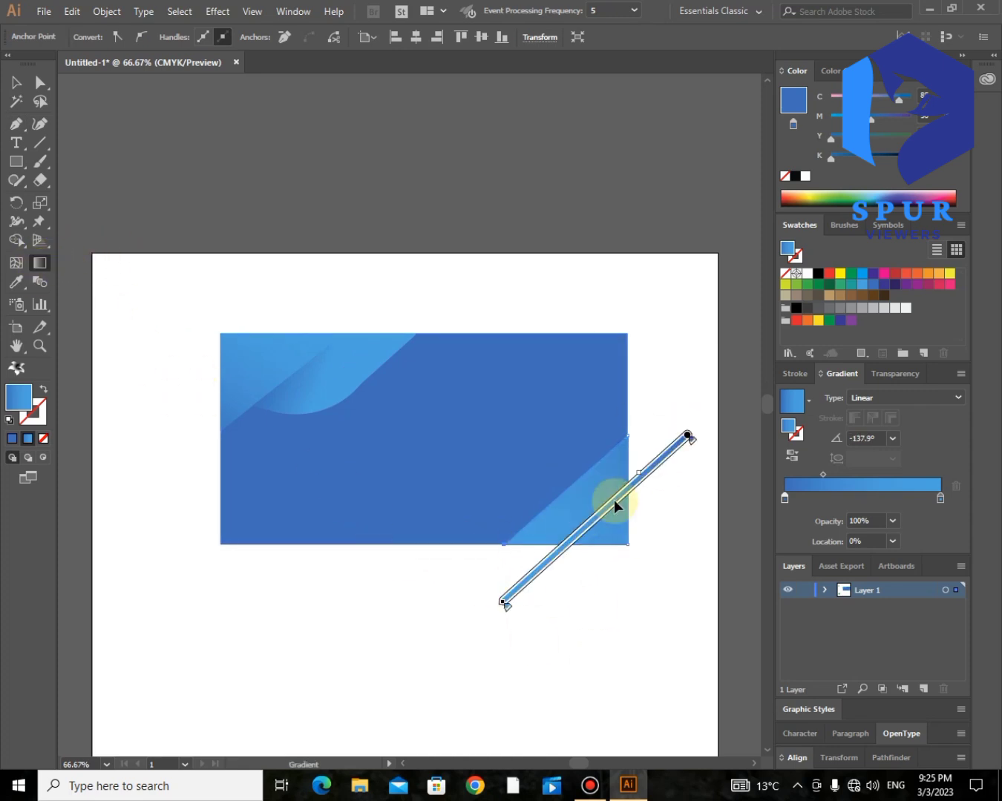
click(39, 82)
click(287, 161)
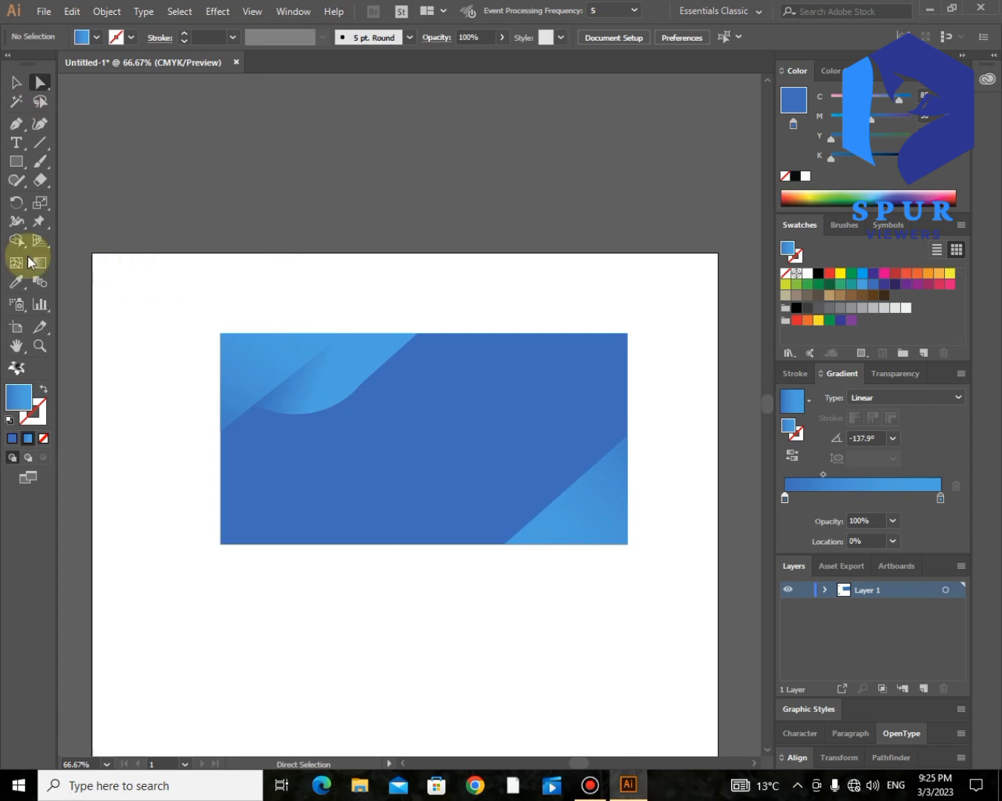
- Pen-draw a quadrilateral along the card's bottom edge and round its upper-left corner into a curve
click(578, 479)
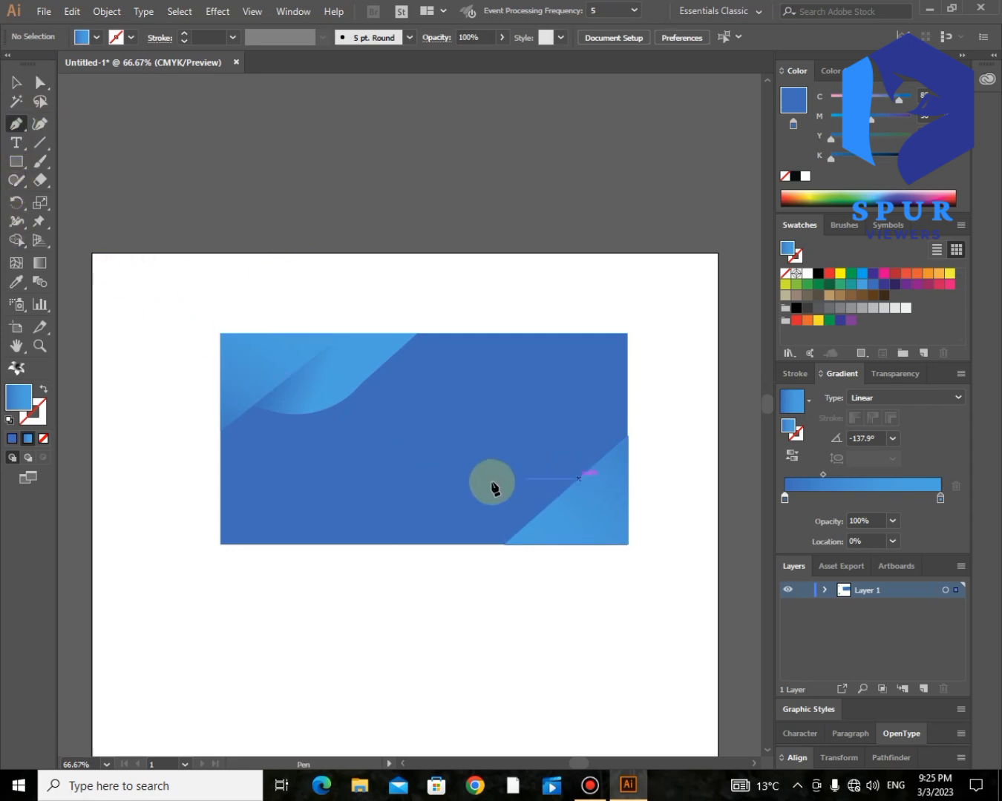
click(472, 479)
click(389, 545)
click(504, 544)
click(579, 479)
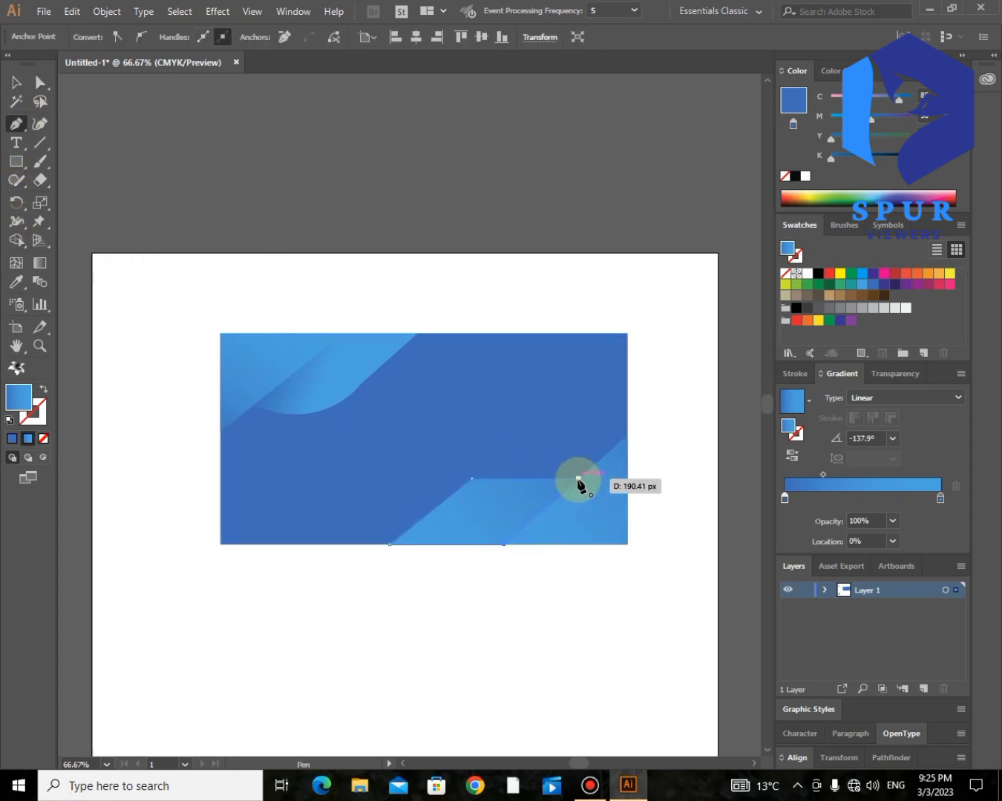
click(39, 82)
drag(478, 498, 459, 522)
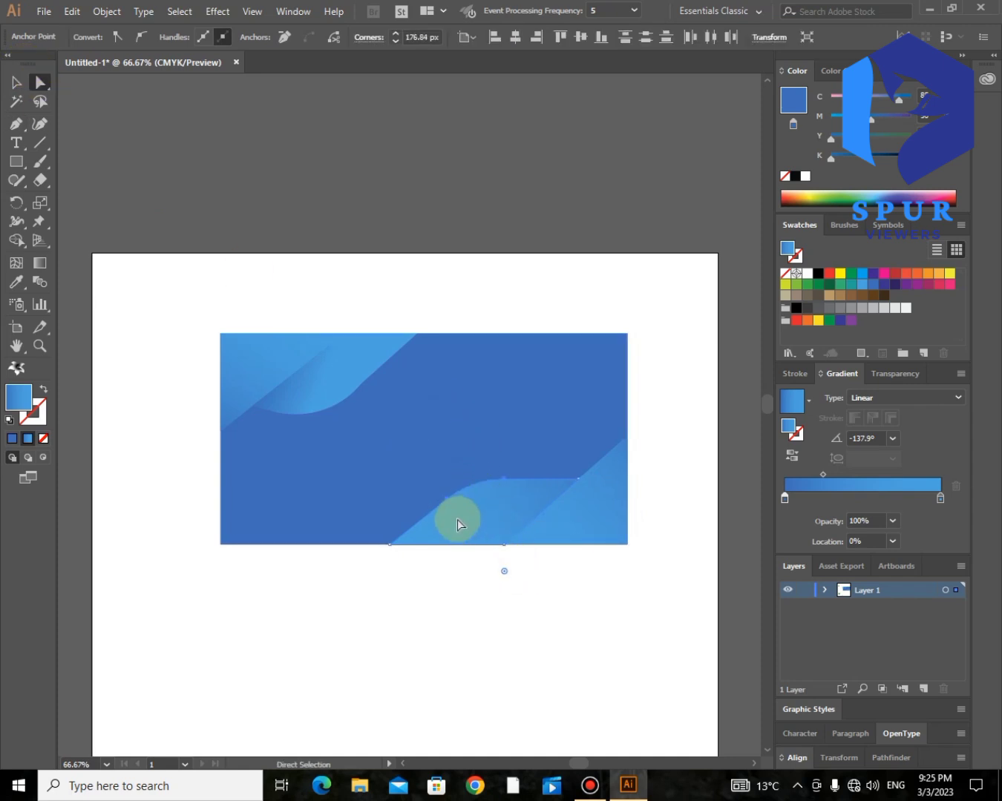
- Apply a blue gradient at -161° across the bottom wave shape
click(52, 264)
drag(580, 480, 405, 542)
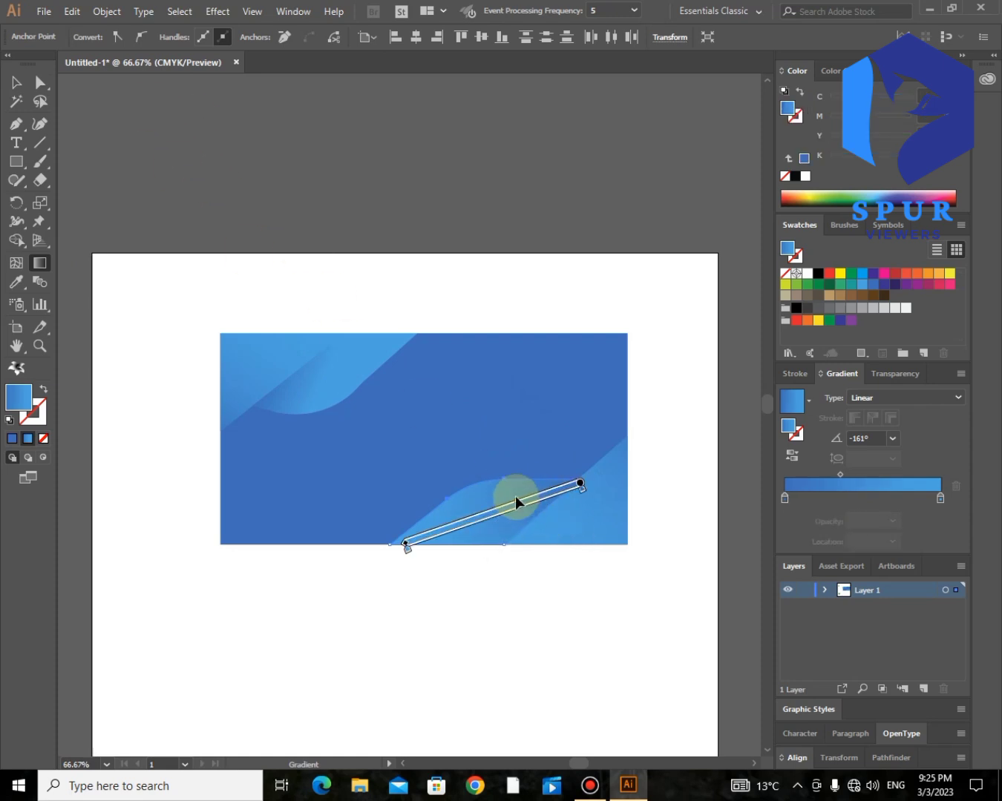
click(40, 83)
click(526, 240)
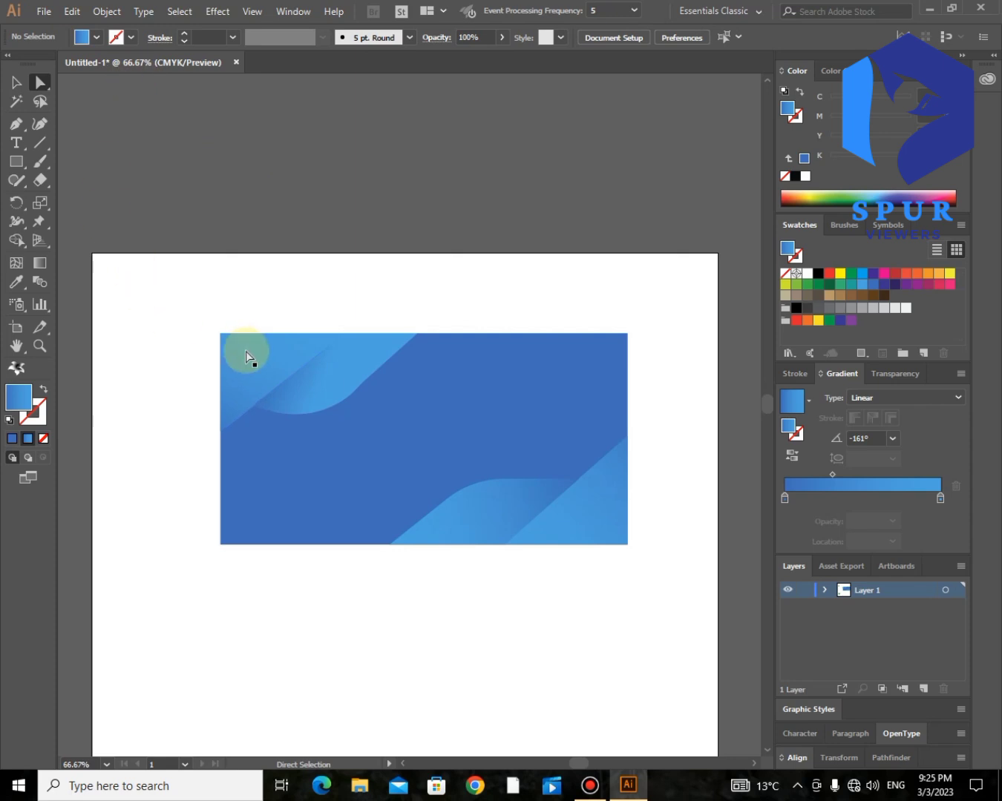
scroll(247, 351, left, 5)
- Place the LOGO 40-01.png PRO DC emblem in front of the card, centred and enlarged
drag(135, 596, 637, 434)
scroll(637, 438, right, 3)
right_click(559, 448)
mouse_move(717, 577)
click(771, 578)
drag(565, 423, 540, 499)
drag(475, 458, 485, 458)
drag(559, 502, 583, 534)
click(692, 321)
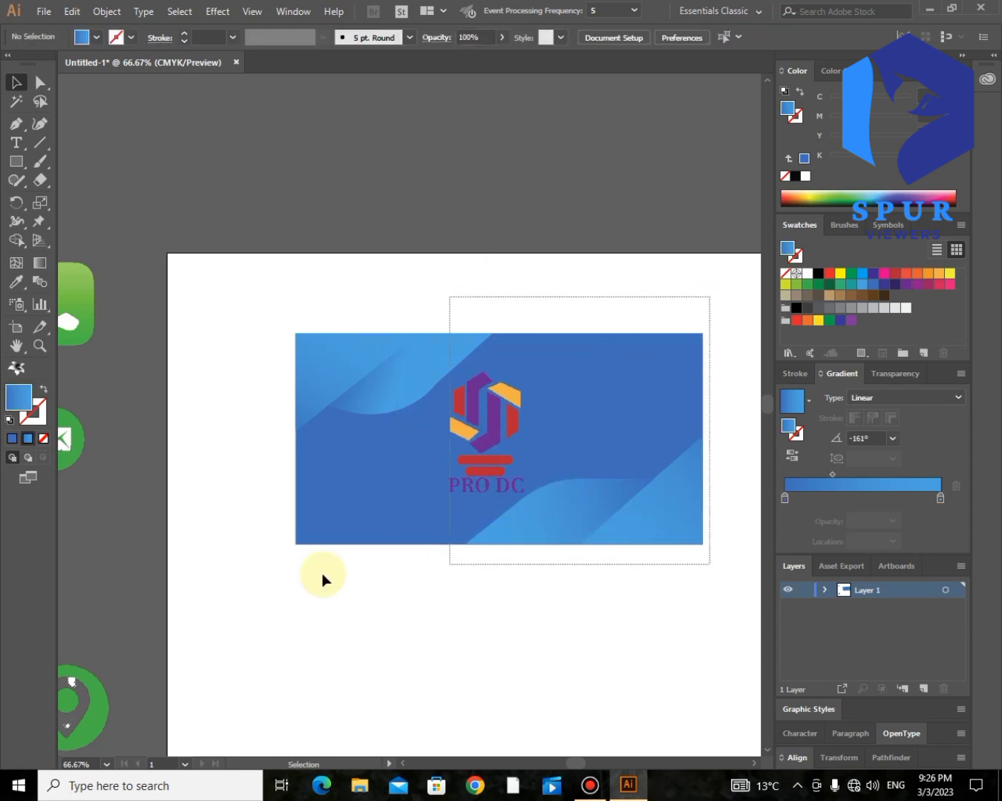
- Select all the front card artwork and group it
drag(449, 563, 258, 572)
right_click(412, 480)
click(462, 577)
click(446, 590)
scroll(447, 592, left, 4)
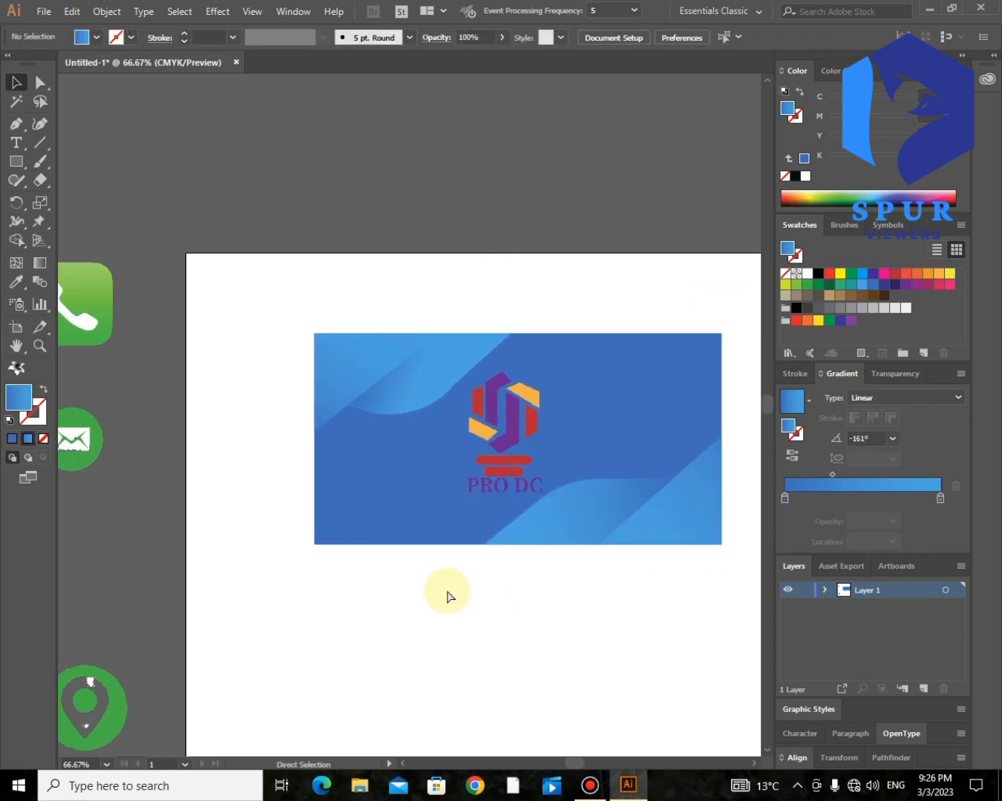
scroll(446, 592, right, 3)
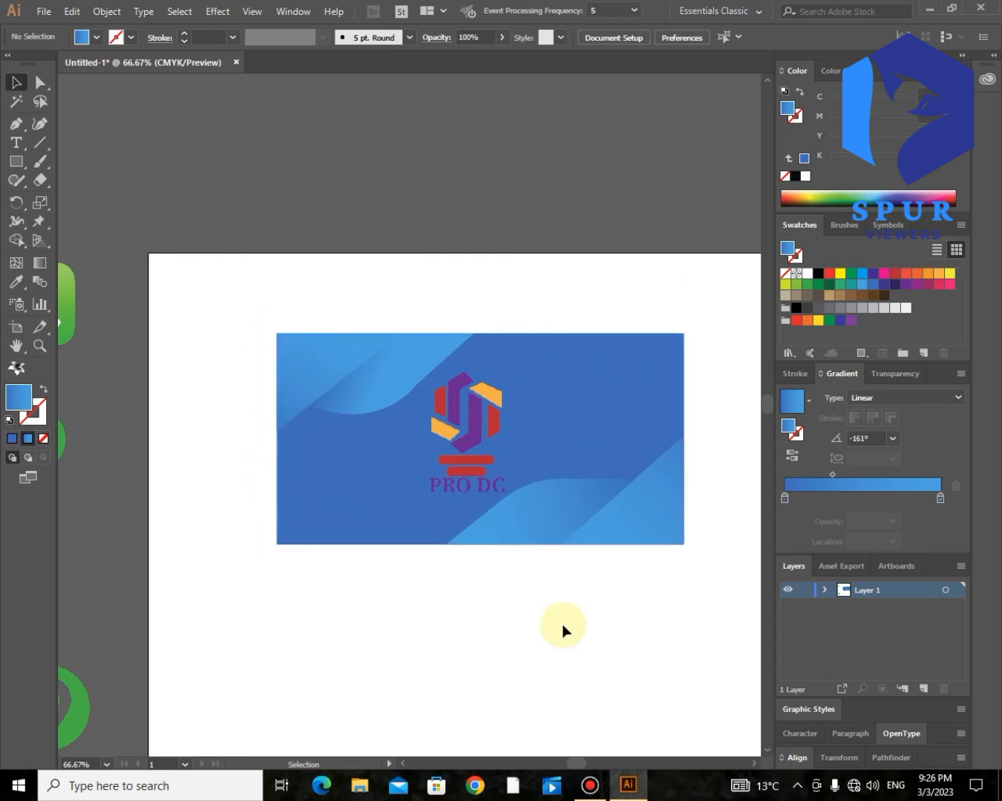
- Draw a card-sized rectangle below the front card, fill it white, and give it a thin outline
scroll(543, 577, down, 2)
click(16, 163)
drag(276, 495, 684, 675)
drag(483, 681, 481, 683)
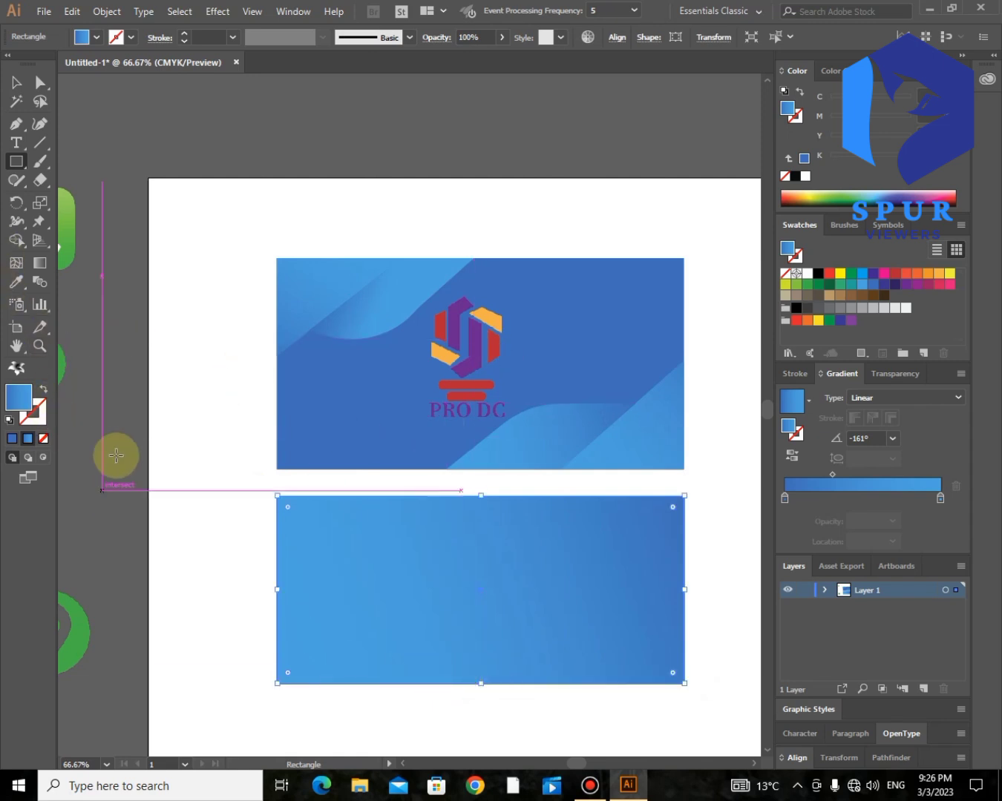
click(807, 273)
click(40, 82)
click(119, 93)
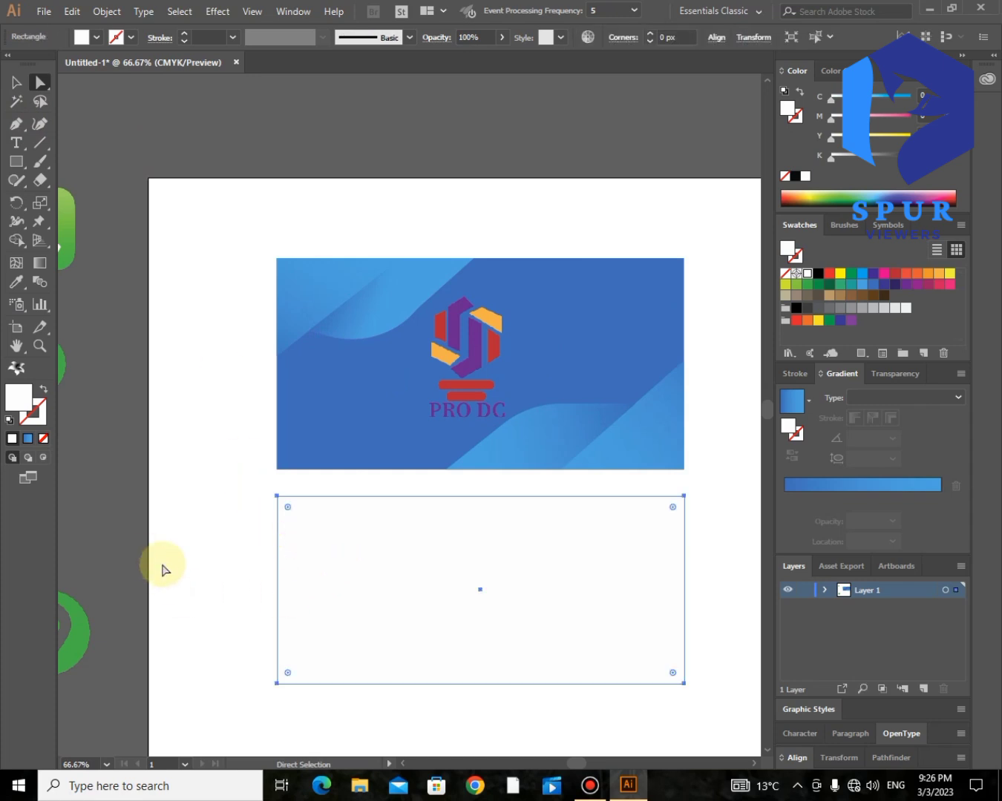
click(887, 308)
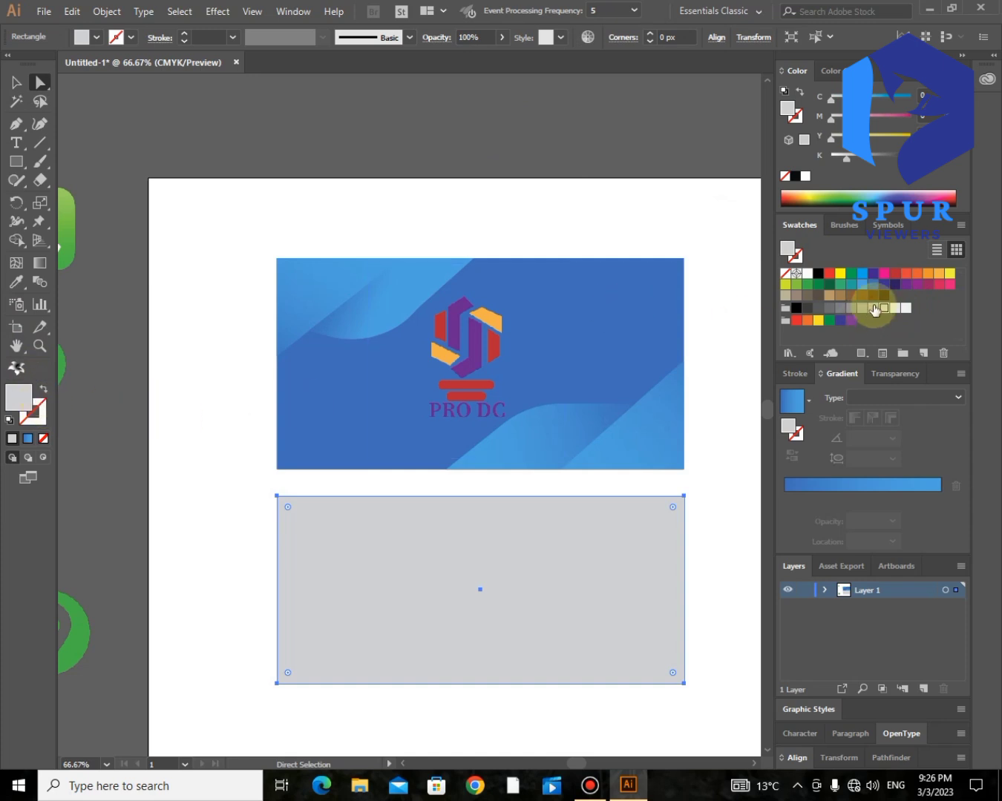
click(805, 274)
click(33, 413)
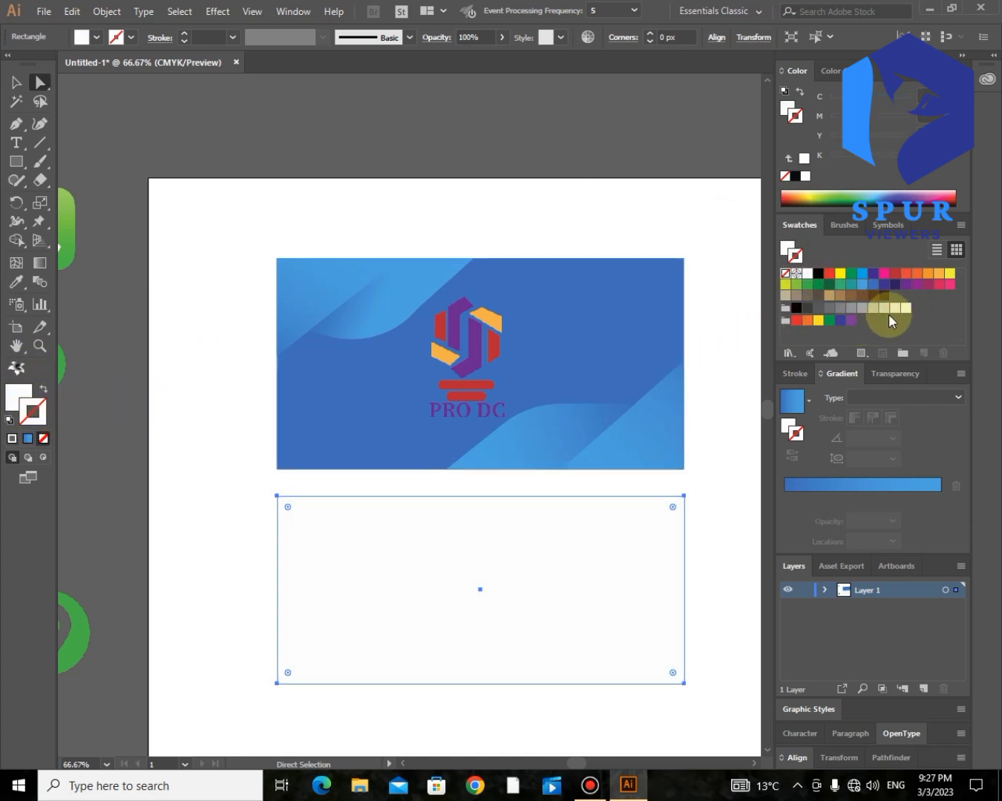
click(97, 296)
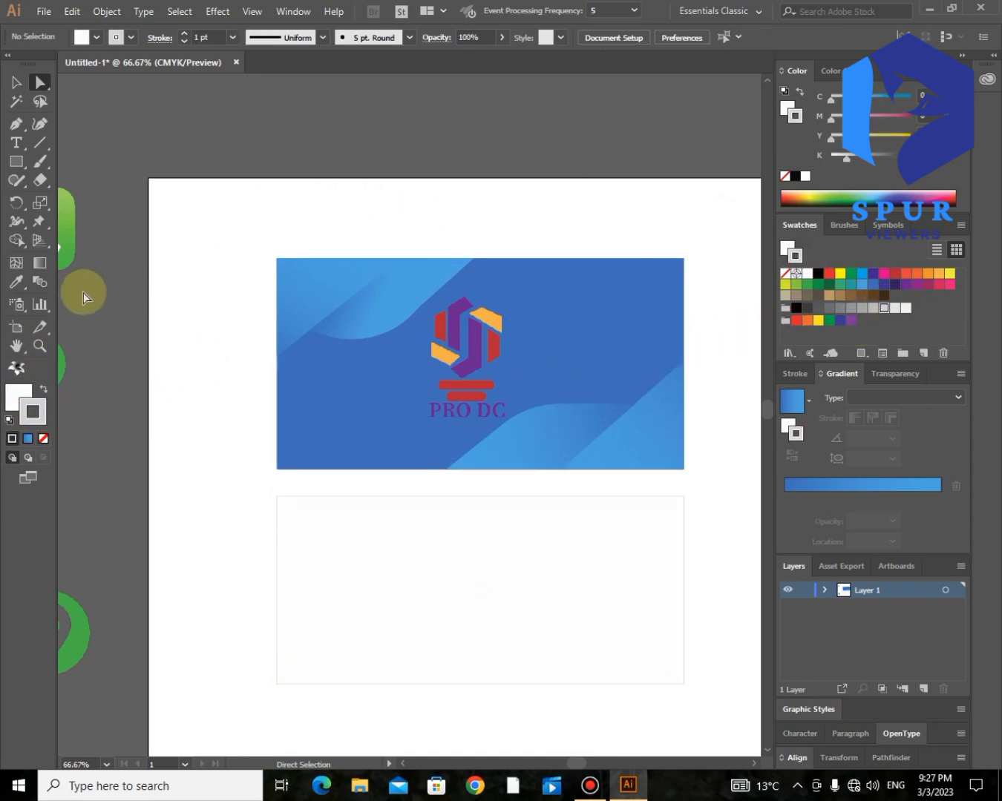
- Pen-draw a triangle in the back card's top-left corner with a midpoint on its diagonal
click(17, 125)
click(277, 578)
click(401, 496)
click(277, 496)
click(277, 580)
click(328, 544)
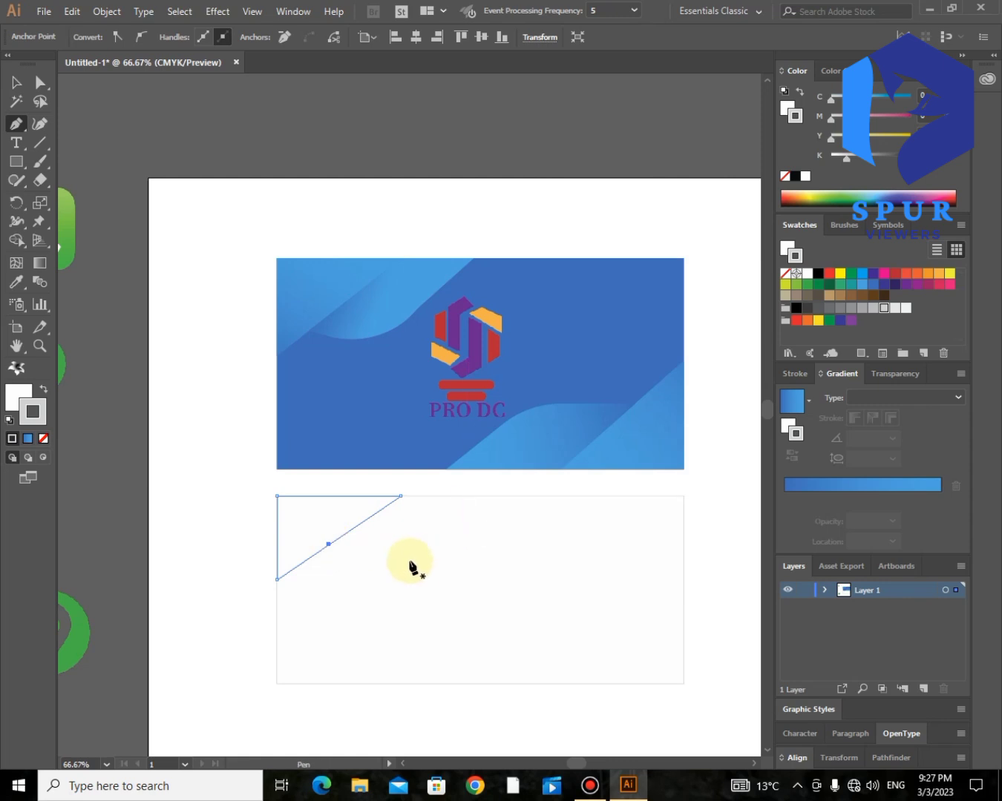
key(ctrl+z)
click(333, 543)
click(421, 559)
key(ctrl+z)
- Copy the front card's blue gradient onto the corner triangle with the Eyedropper
click(50, 92)
click(305, 530)
click(16, 284)
click(307, 305)
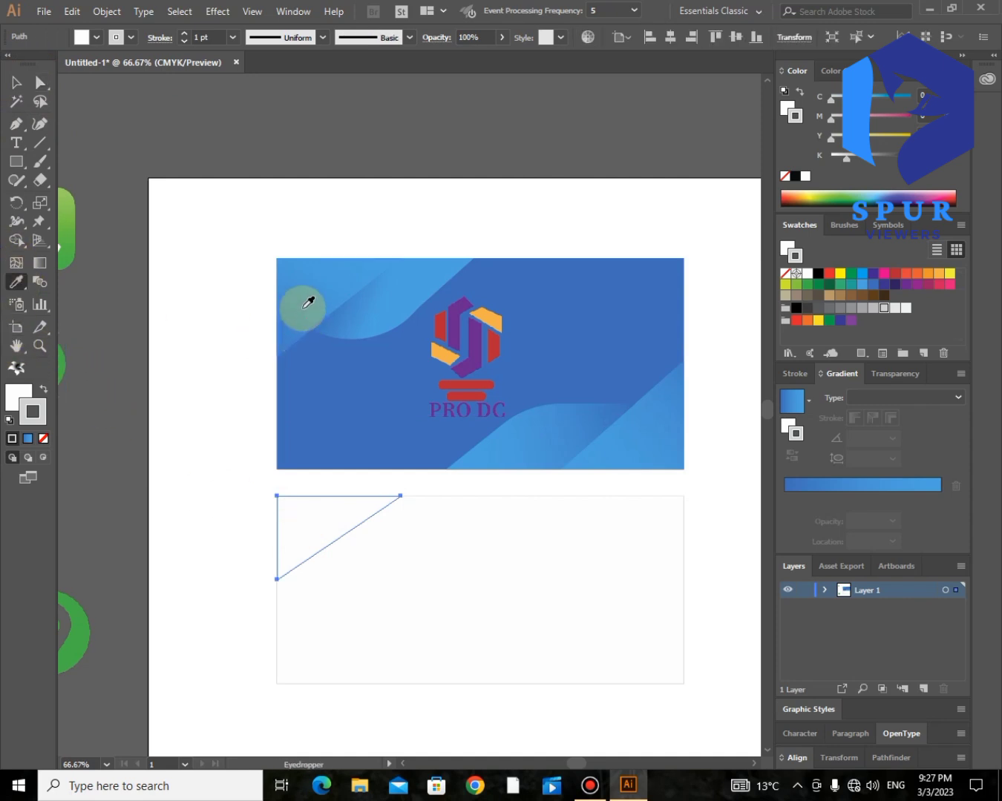
click(40, 88)
click(193, 276)
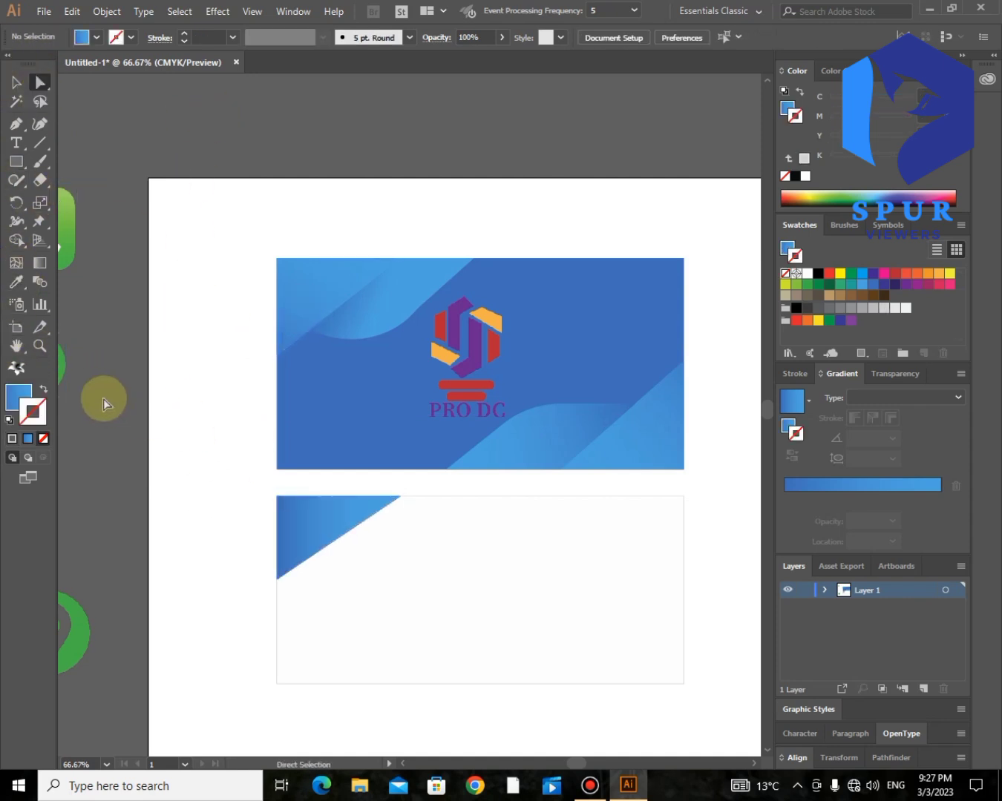
- Pen-draw a wave shape beside the triangle along the top edge and curve its bottom edge
click(15, 123)
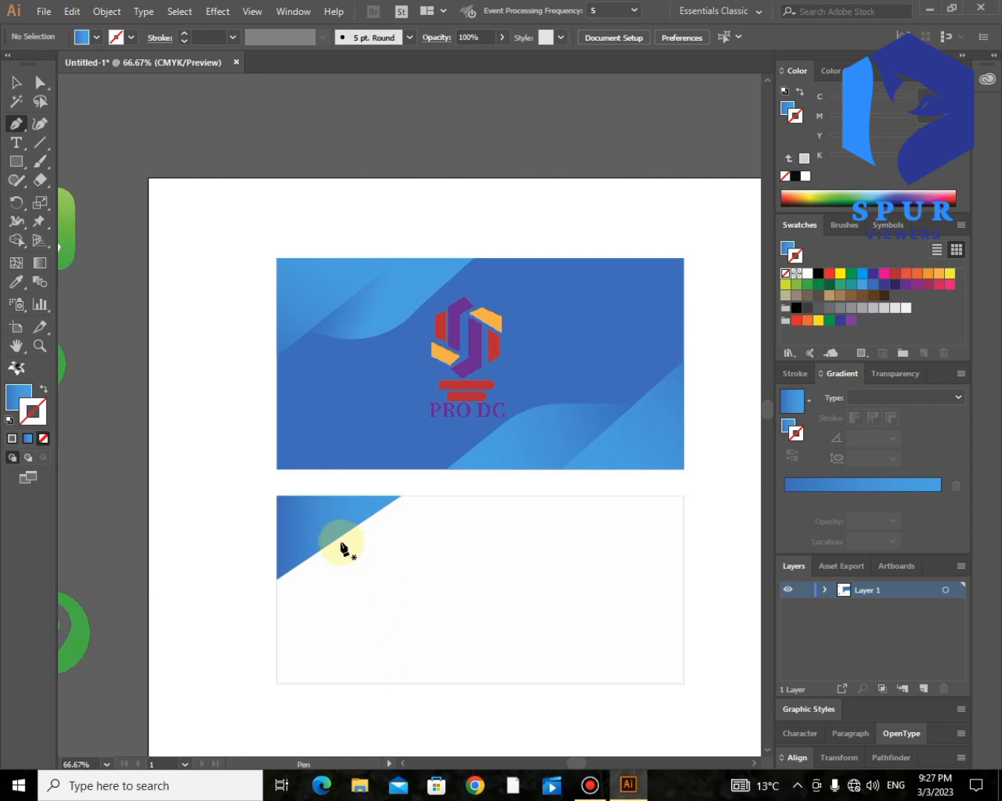
click(335, 540)
click(420, 546)
click(473, 496)
click(401, 495)
click(335, 540)
click(40, 82)
drag(360, 542, 367, 502)
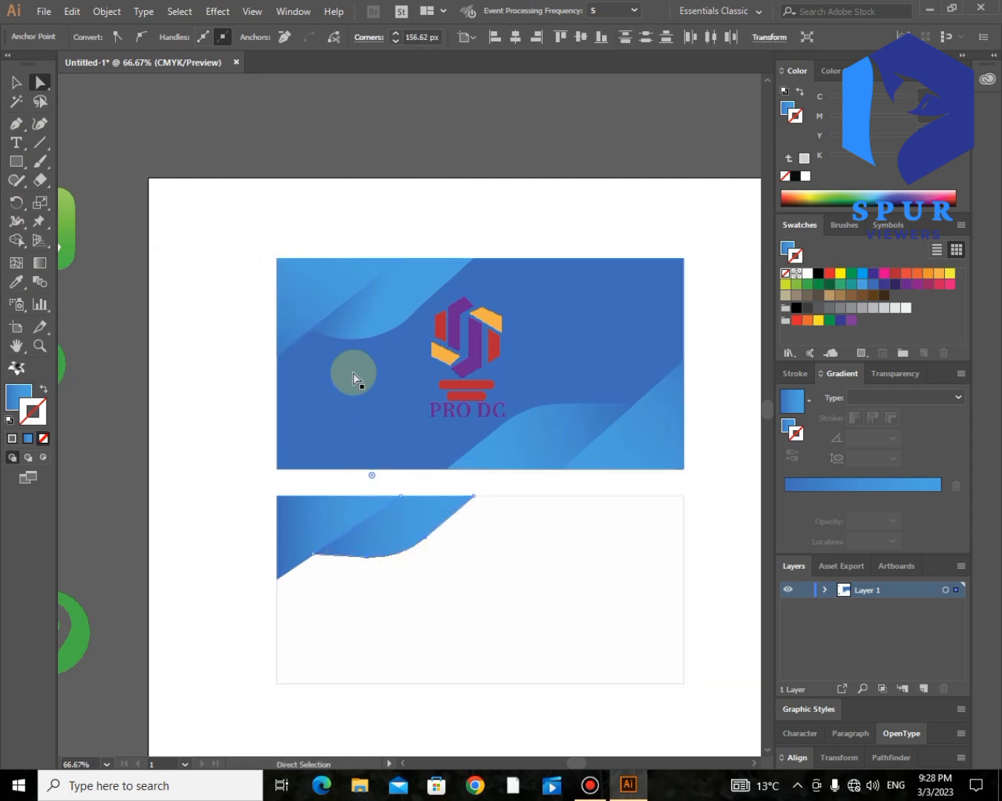
- Sample the front card's gradient onto the wave shape and adjust it with the Gradient tool
click(375, 523)
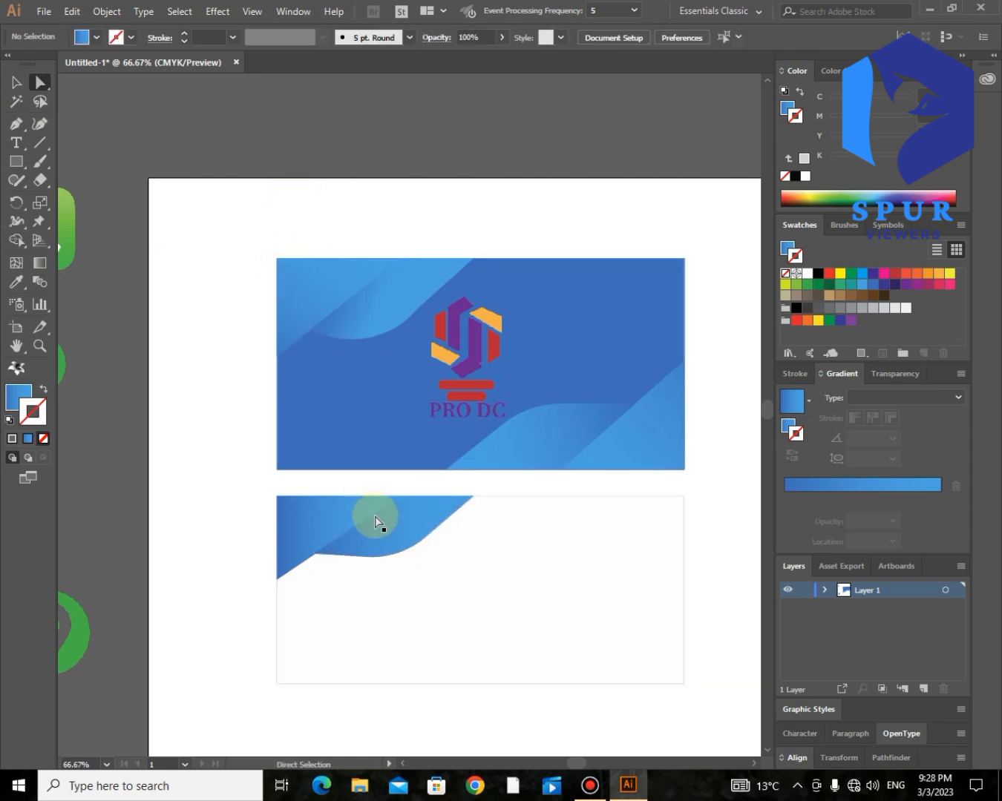
click(15, 282)
click(359, 307)
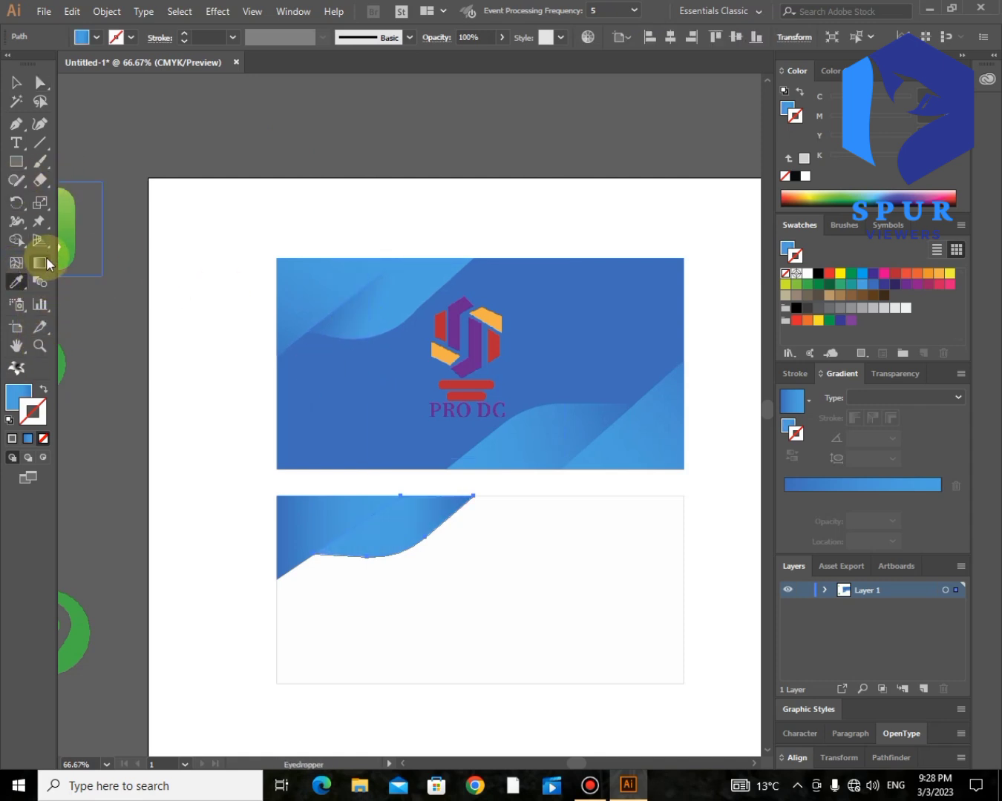
click(43, 262)
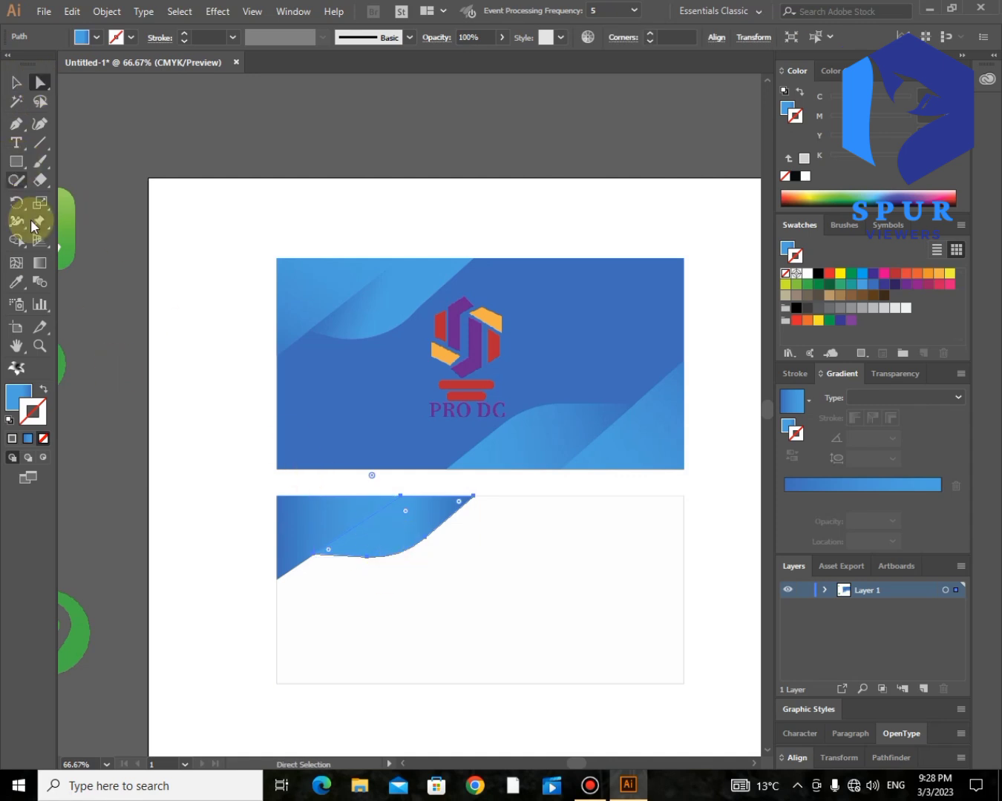
click(40, 282)
click(40, 83)
click(291, 475)
click(351, 579)
click(788, 428)
click(335, 429)
click(39, 265)
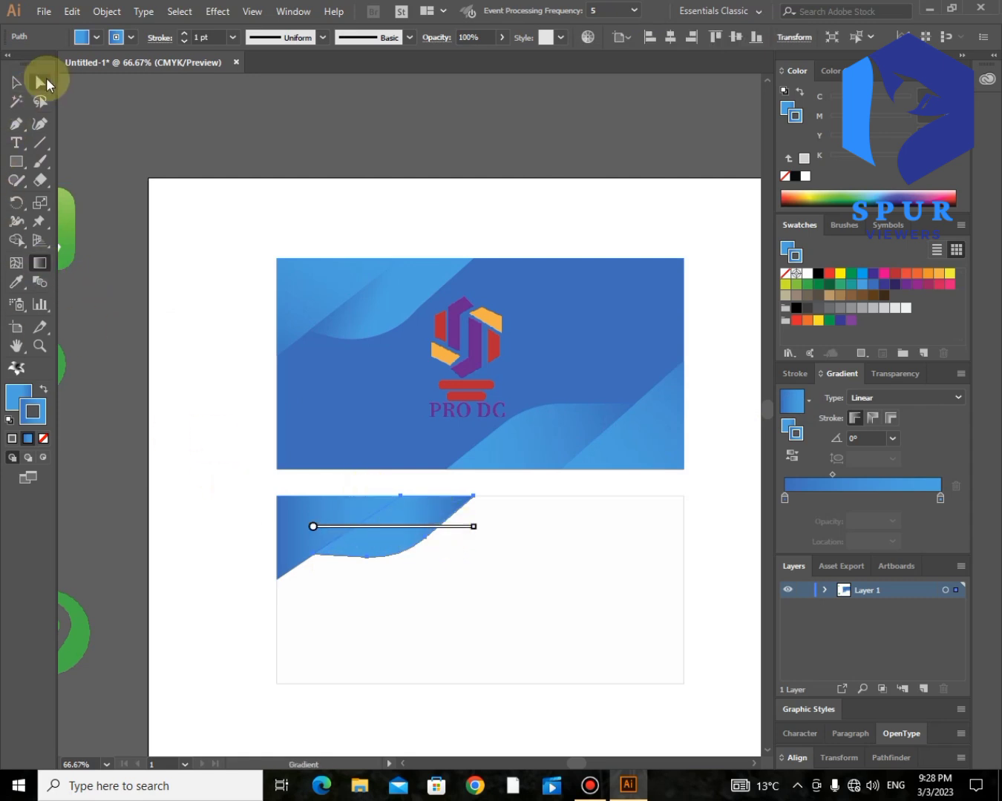
click(49, 82)
click(215, 225)
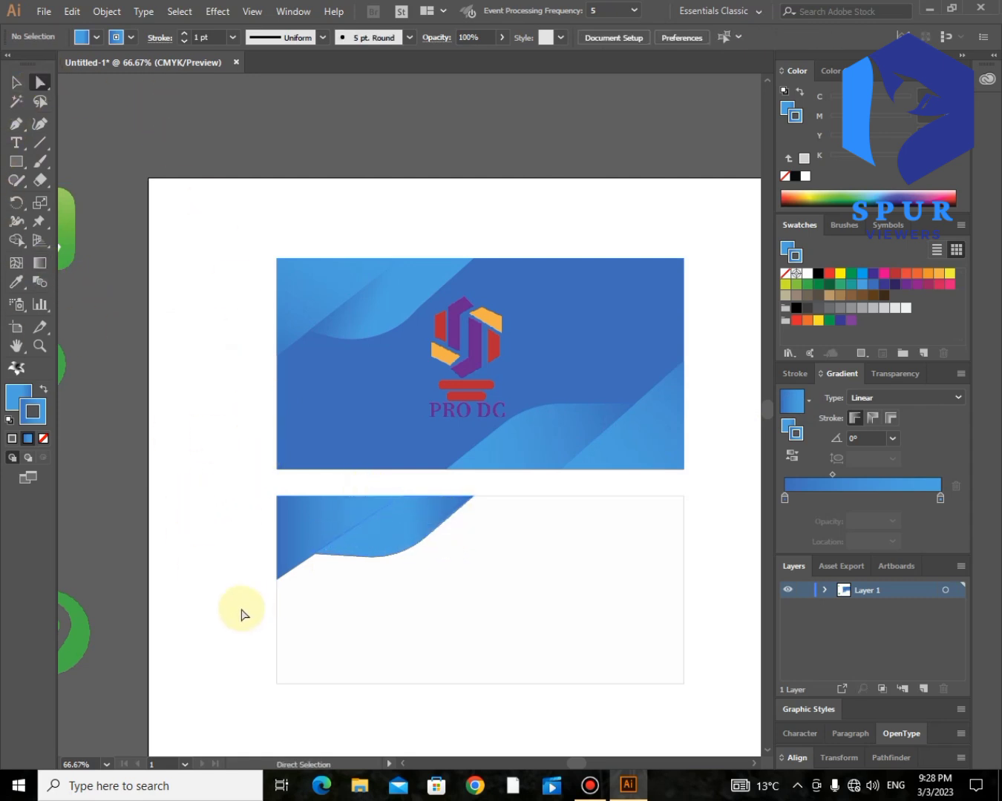
- Draw a thin bar along the back card's top edge from the wave to the right edge, filled with the front card's dark blue
click(472, 495)
click(684, 496)
click(684, 520)
click(448, 522)
key(i)
click(280, 407)
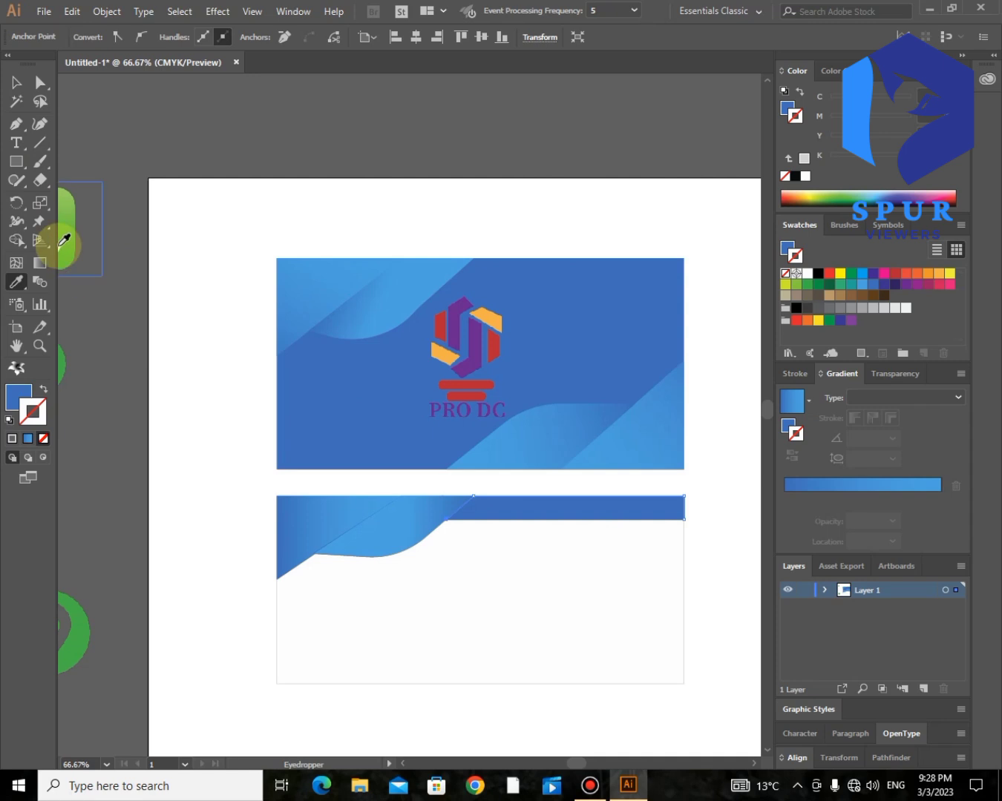
key(a)
click(115, 111)
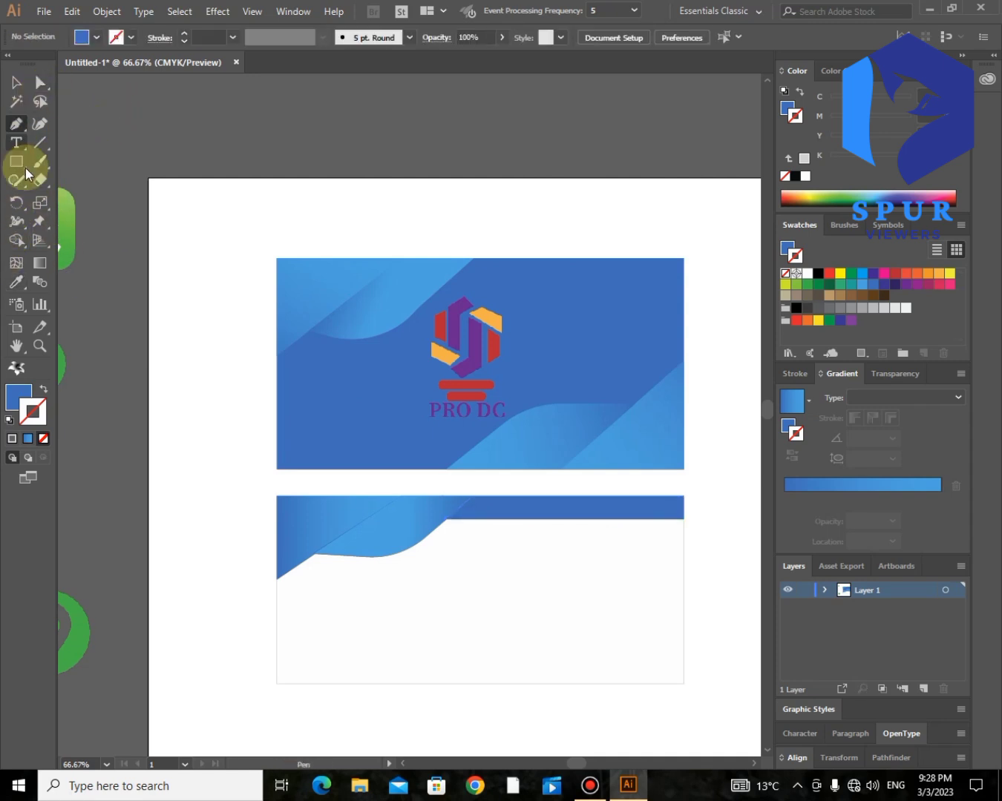
- Draw a triangle in the back card's bottom-right corner, enlarge it, and give it the front card's gradient
click(683, 607)
click(578, 683)
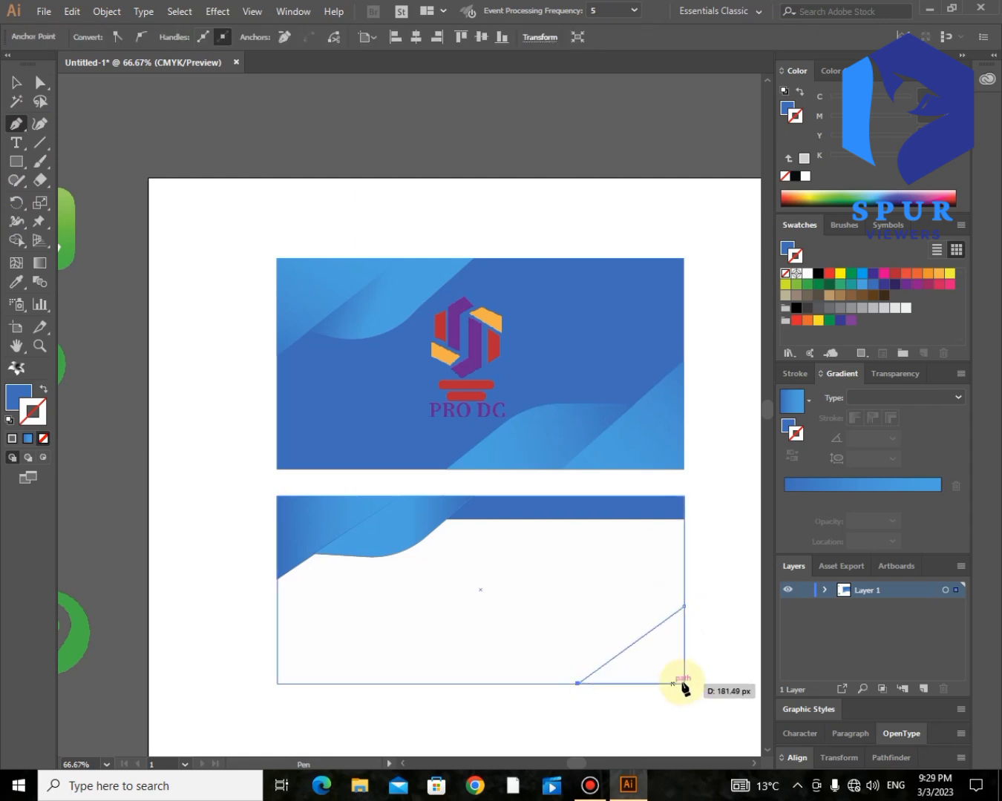
click(684, 683)
click(683, 607)
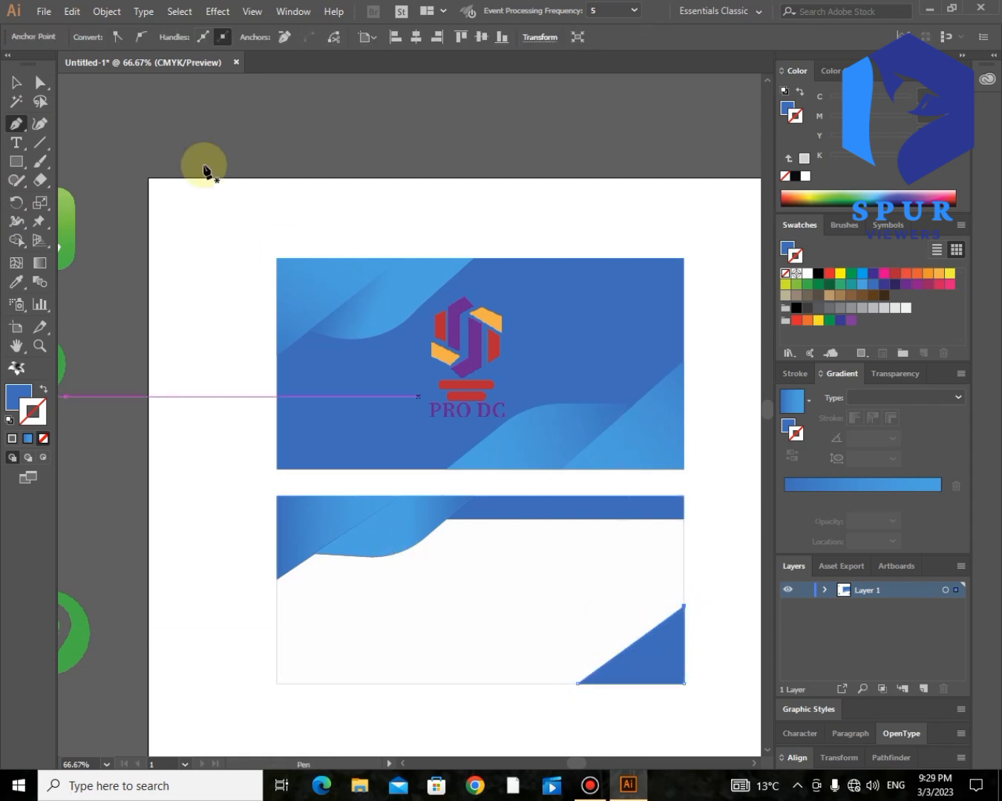
click(40, 81)
click(646, 632)
drag(645, 632, 558, 682)
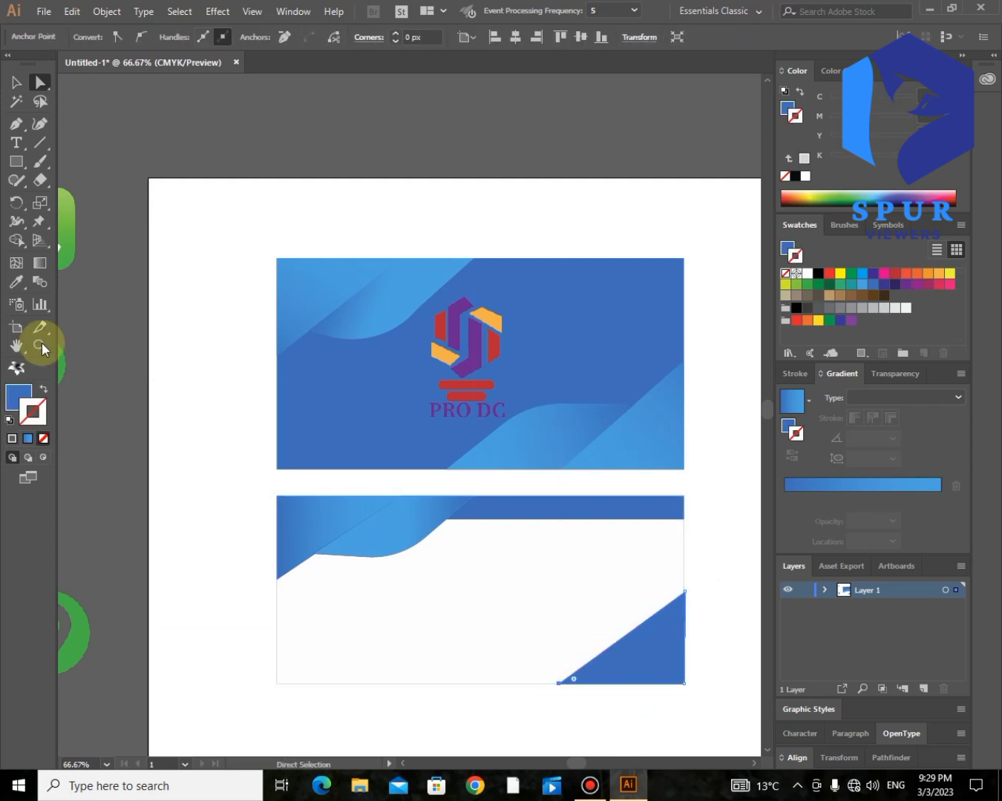
click(16, 281)
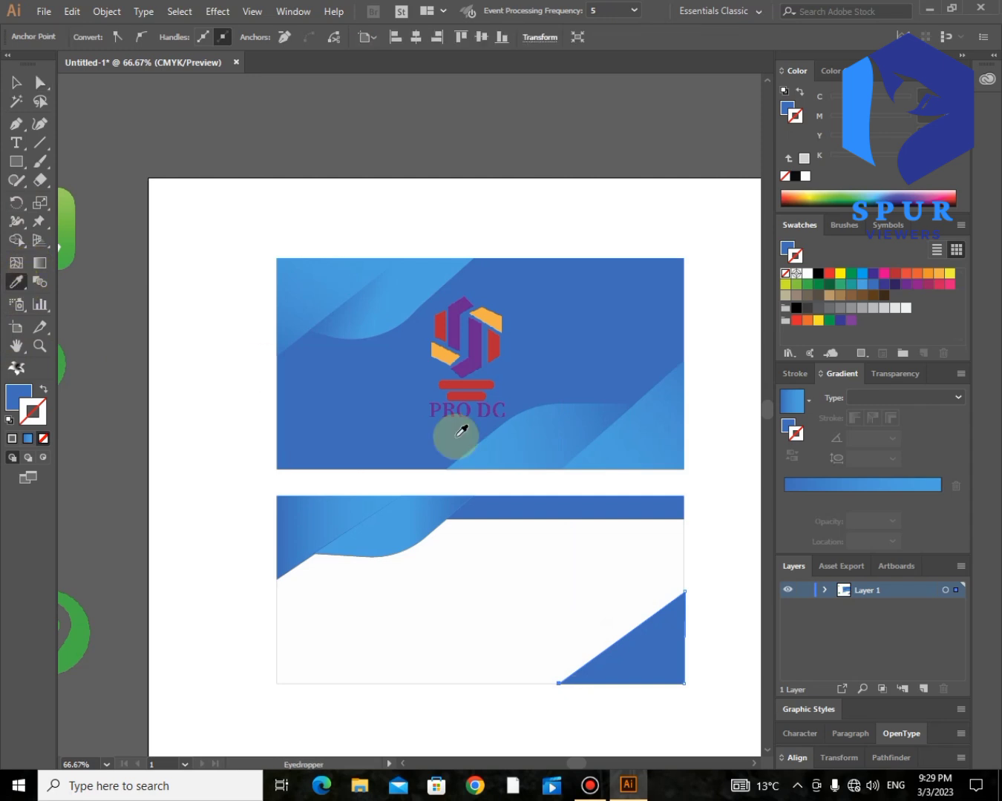
click(584, 421)
- Draw a four-point shape along the bottom edge and bend its top edge upward into a wave curve
click(18, 126)
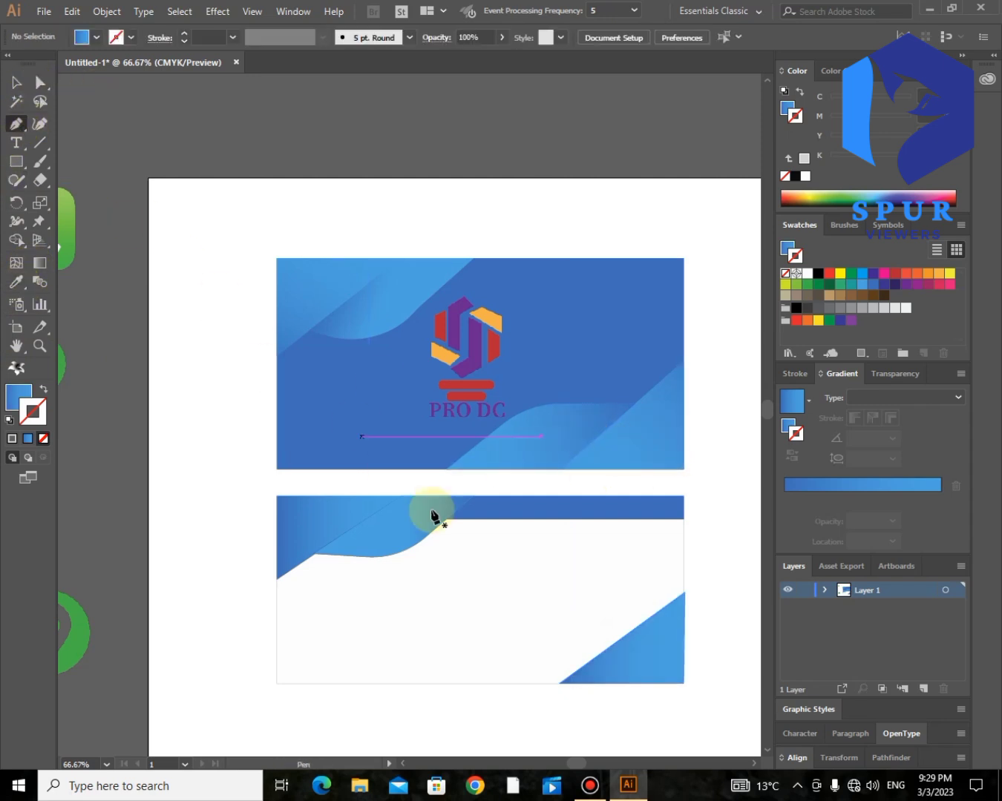
click(615, 642)
click(529, 643)
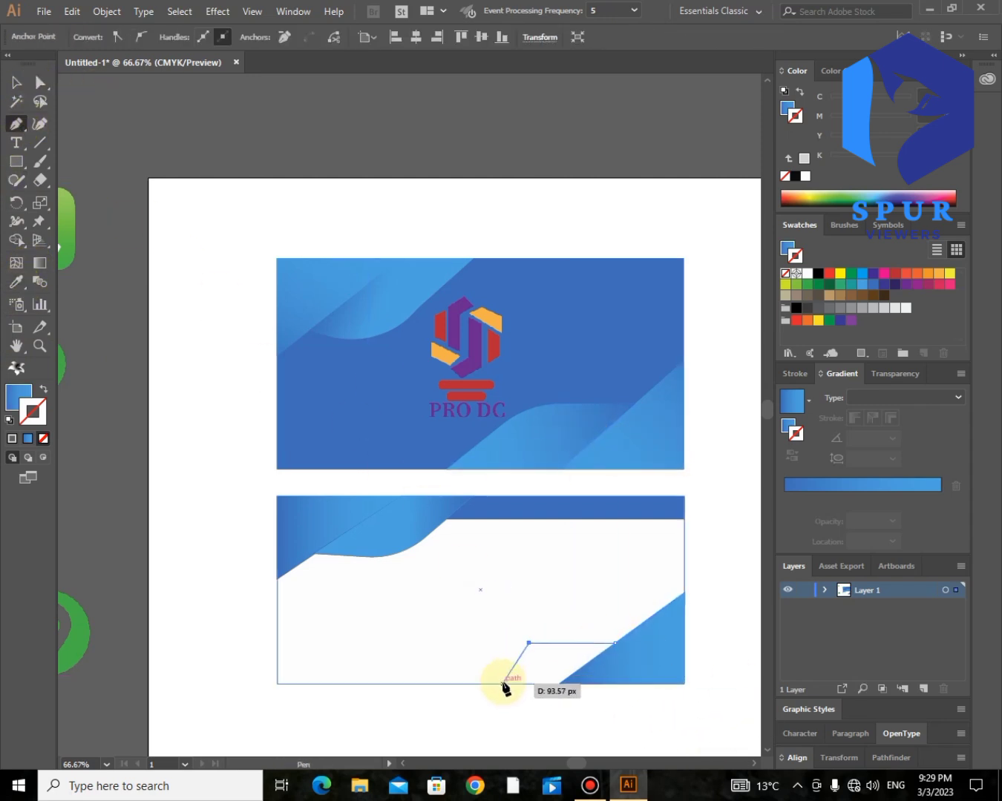
click(486, 683)
click(558, 683)
click(615, 642)
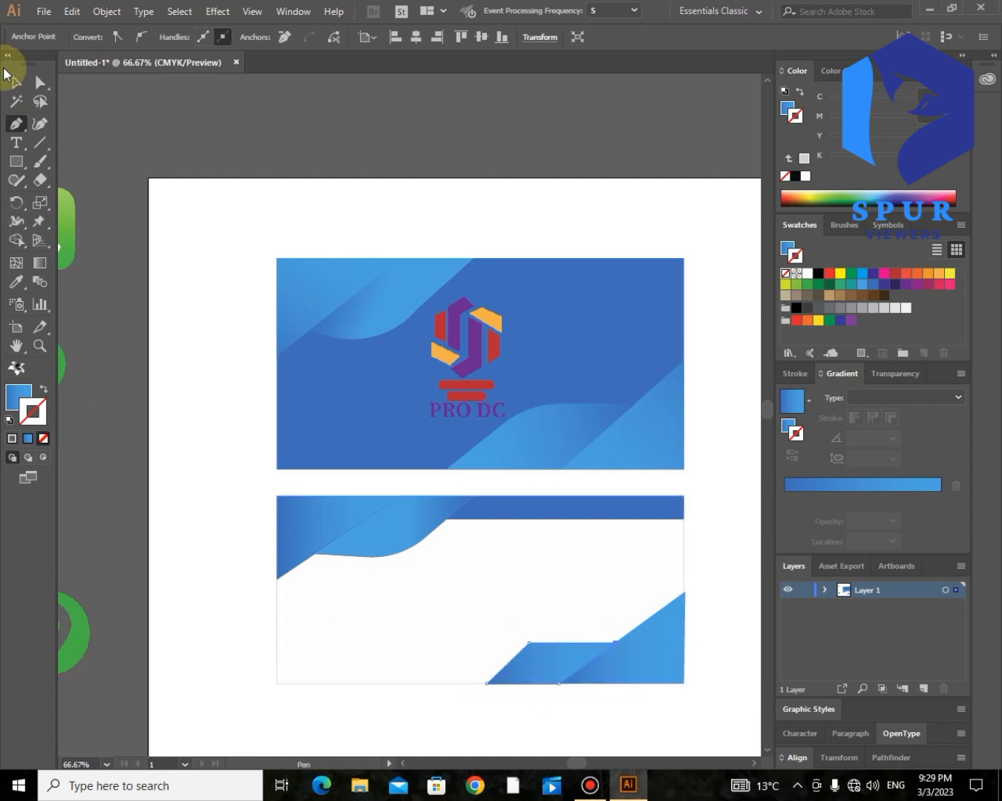
click(40, 82)
click(205, 121)
drag(578, 643, 606, 623)
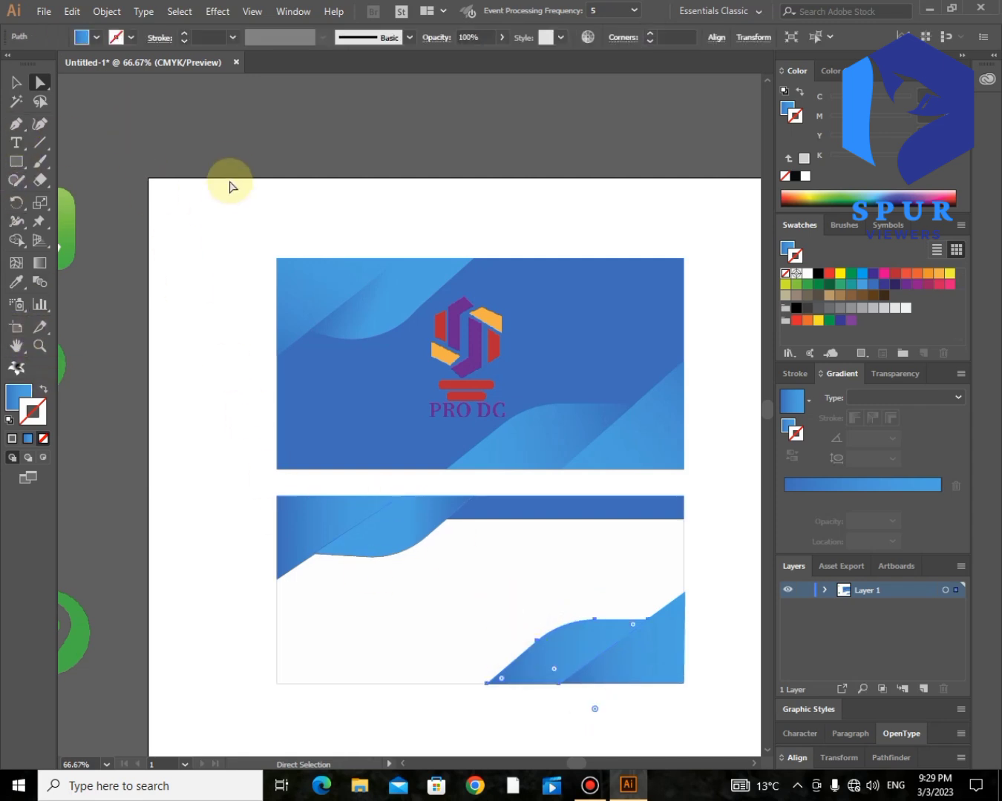
click(233, 121)
click(17, 124)
- Draw a band along the back card's bottom from the left edge to the wave, filled with the front's dark blue
click(532, 644)
click(277, 645)
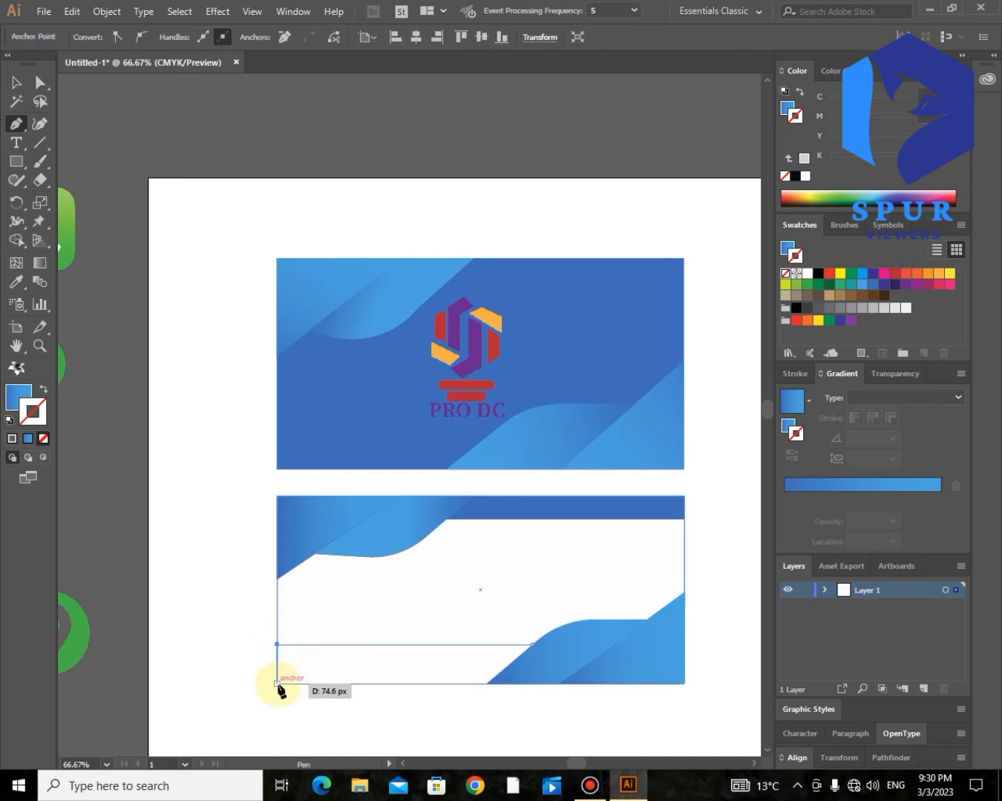
click(277, 684)
click(487, 684)
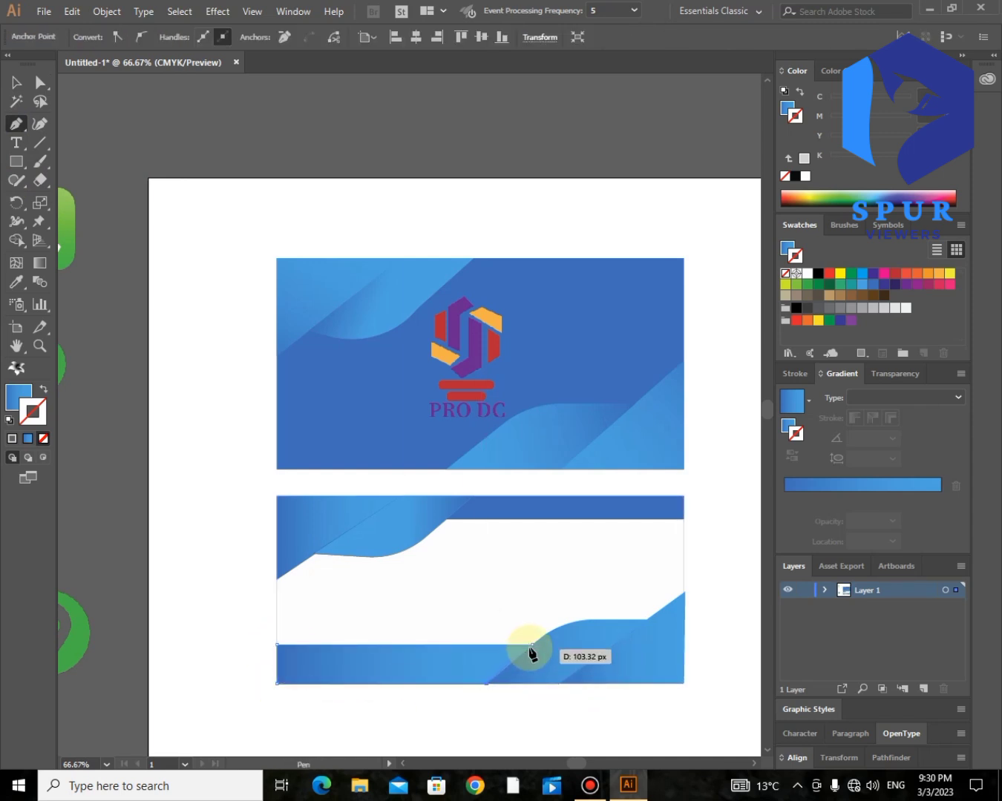
click(17, 281)
click(169, 258)
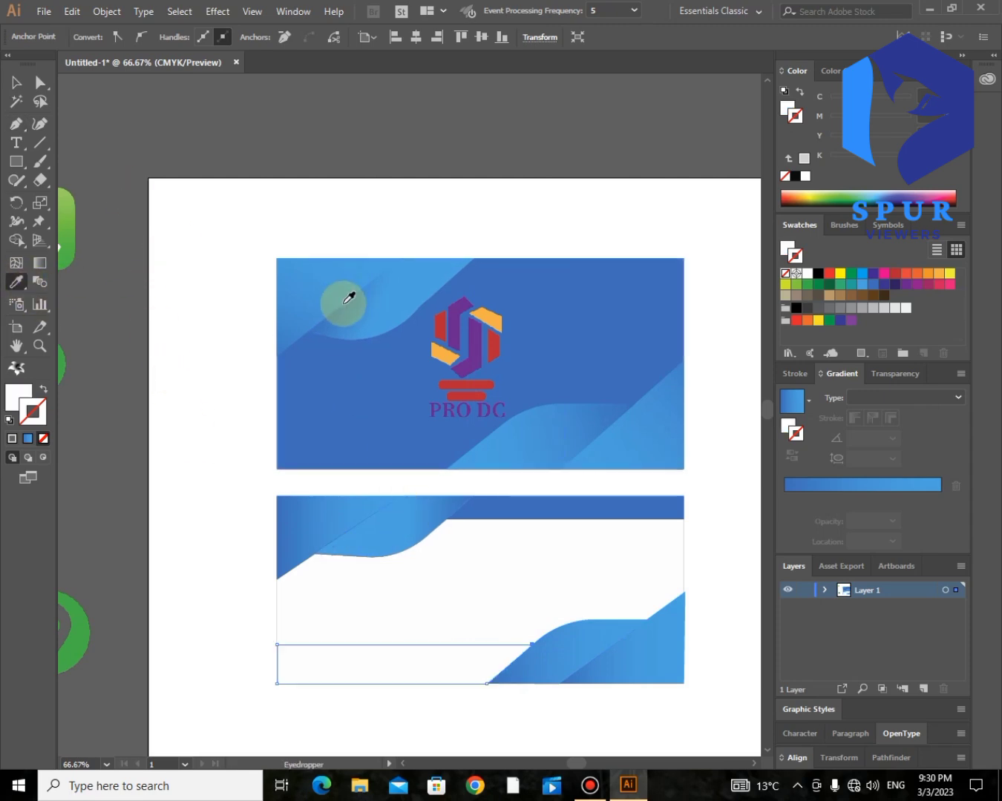
click(277, 346)
click(40, 83)
click(168, 97)
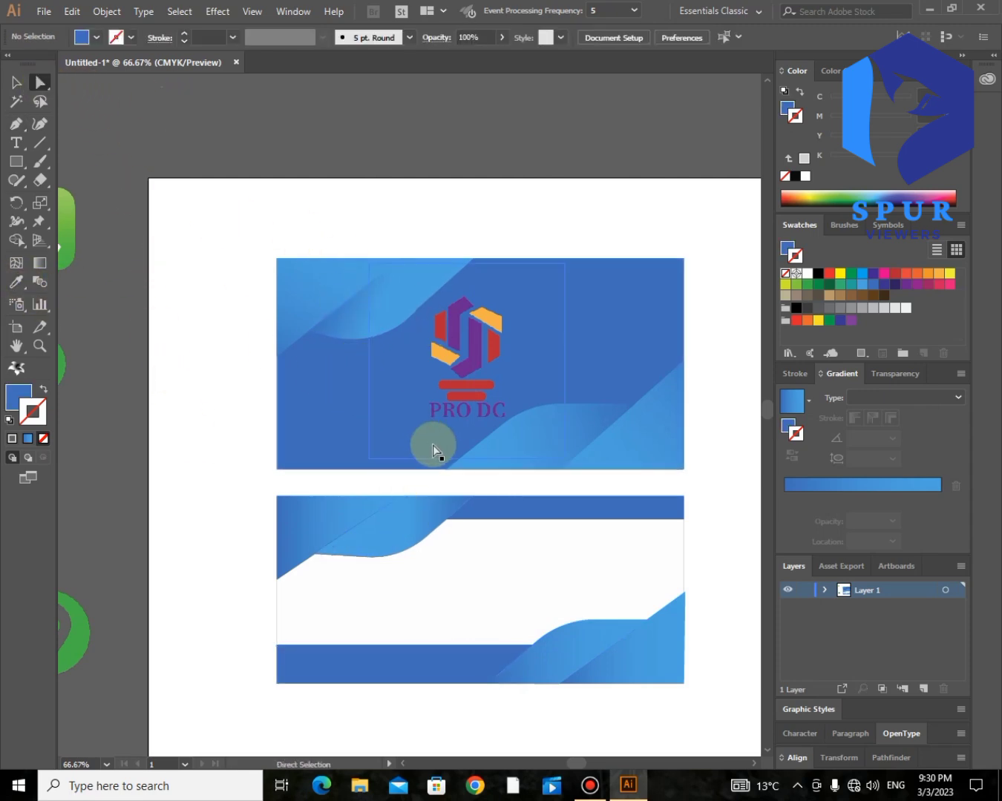
click(608, 772)
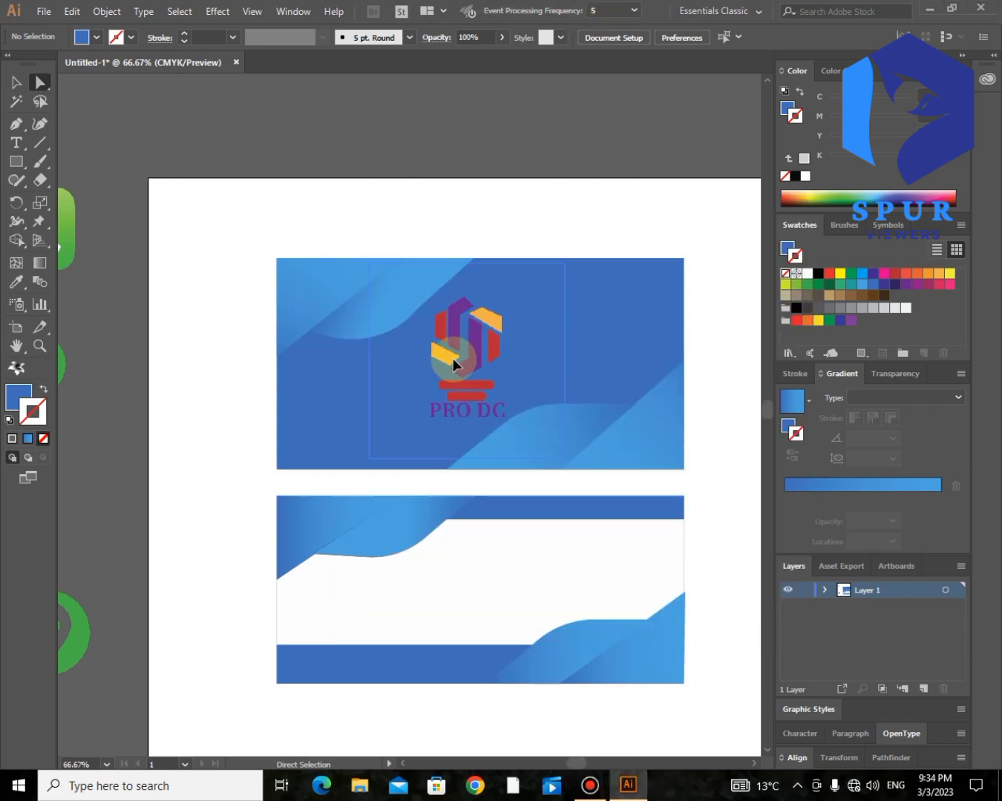
- Alt-drag a copy of the PRO DC logo onto the back card and bring it to the front
drag(463, 370, 587, 576)
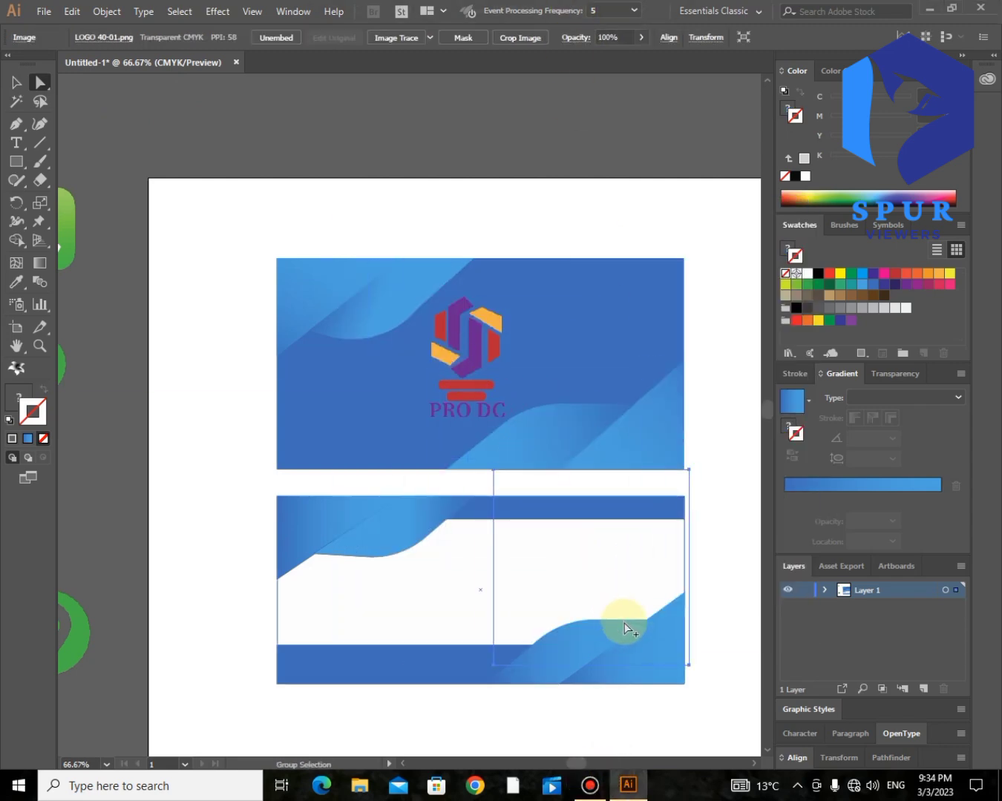
right_click(602, 590)
mouse_move(635, 510)
click(814, 509)
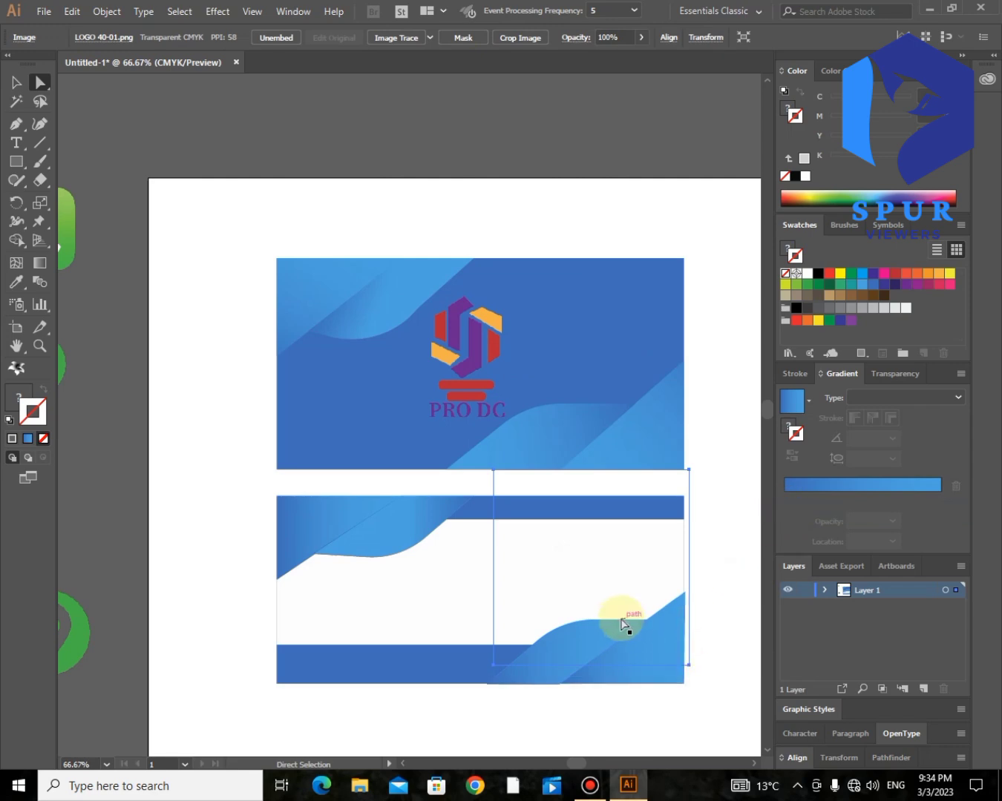
right_click(603, 582)
mouse_move(717, 500)
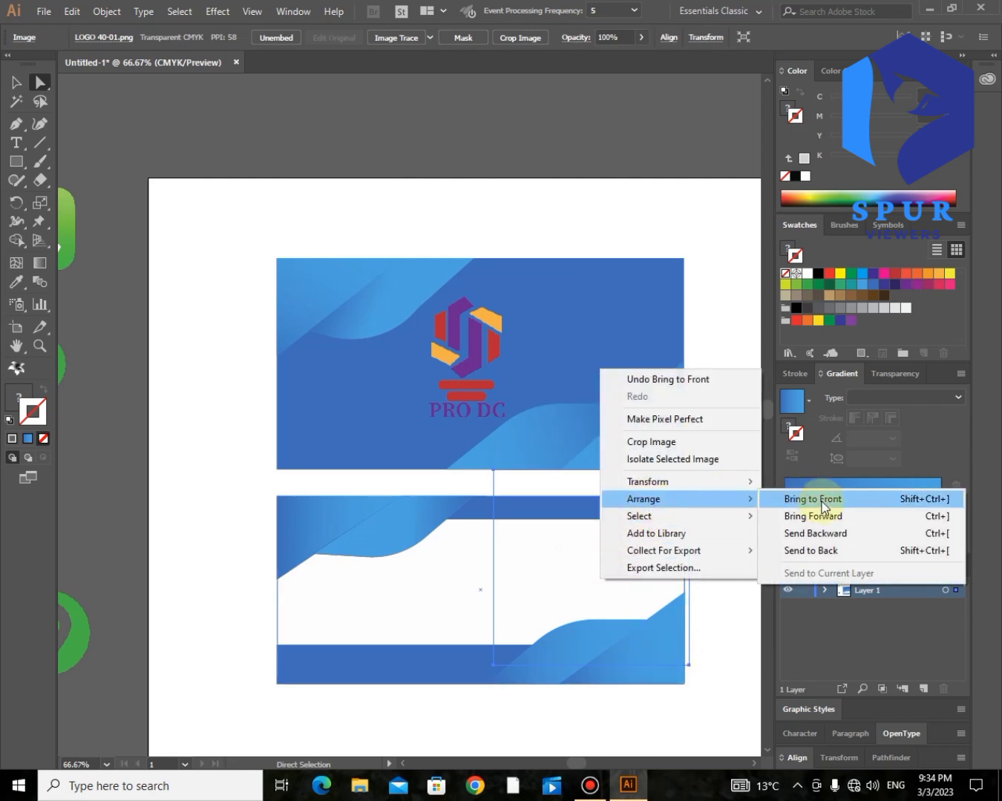
click(801, 502)
click(731, 468)
- Copy the logo onto the back card again, bring it forward, then undo the misplaced copy
drag(468, 363, 594, 575)
right_click(594, 578)
mouse_move(656, 495)
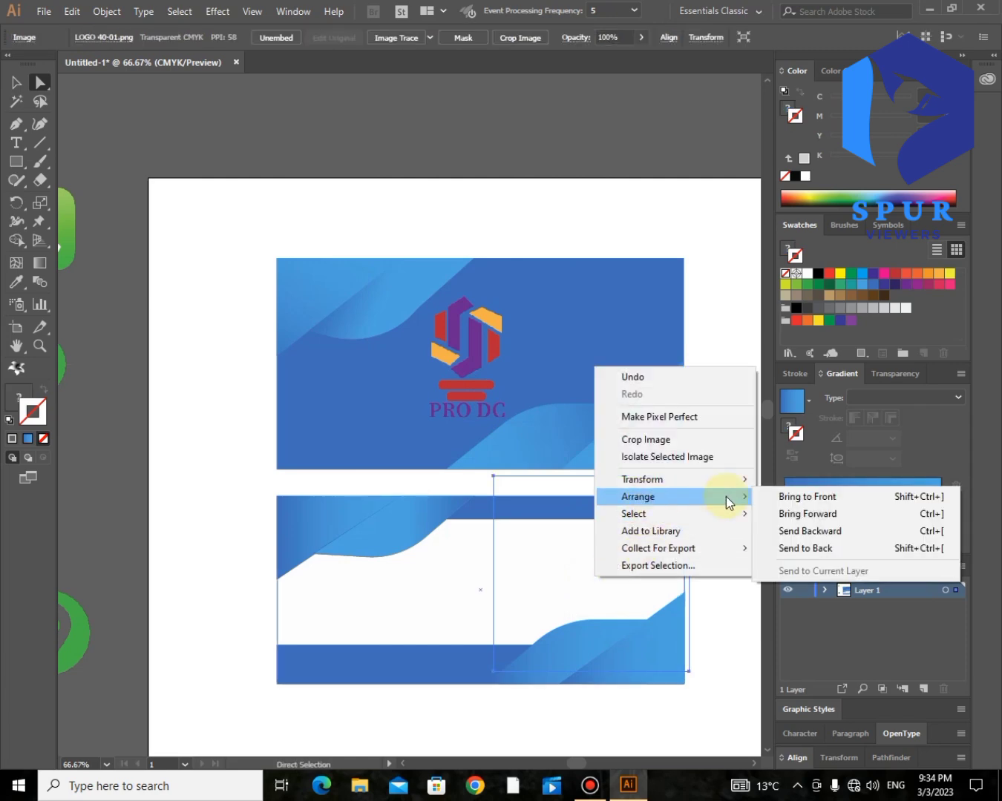
click(806, 498)
key(ctrl+z)
key(ctrl+z)
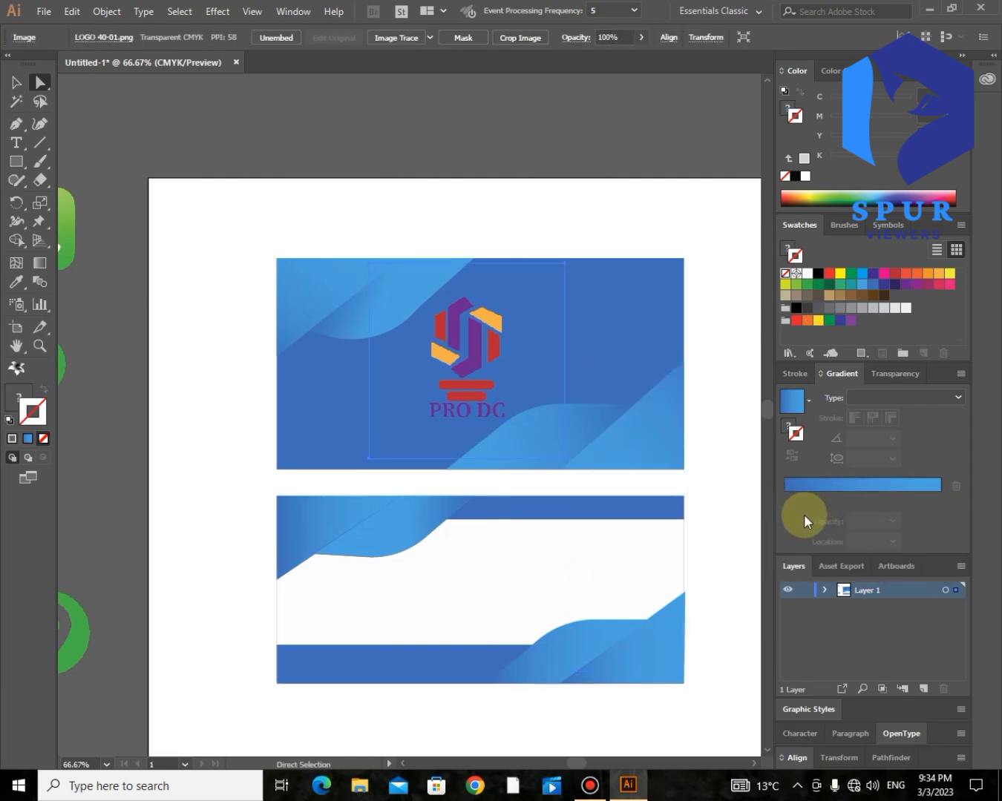
- Copy the logo onto the back card once more and undo the unwanted arrange change
alt+click(497, 368)
click(21, 82)
drag(474, 367, 562, 708)
right_click(602, 583)
mouse_move(635, 508)
click(809, 505)
key(ctrl+z)
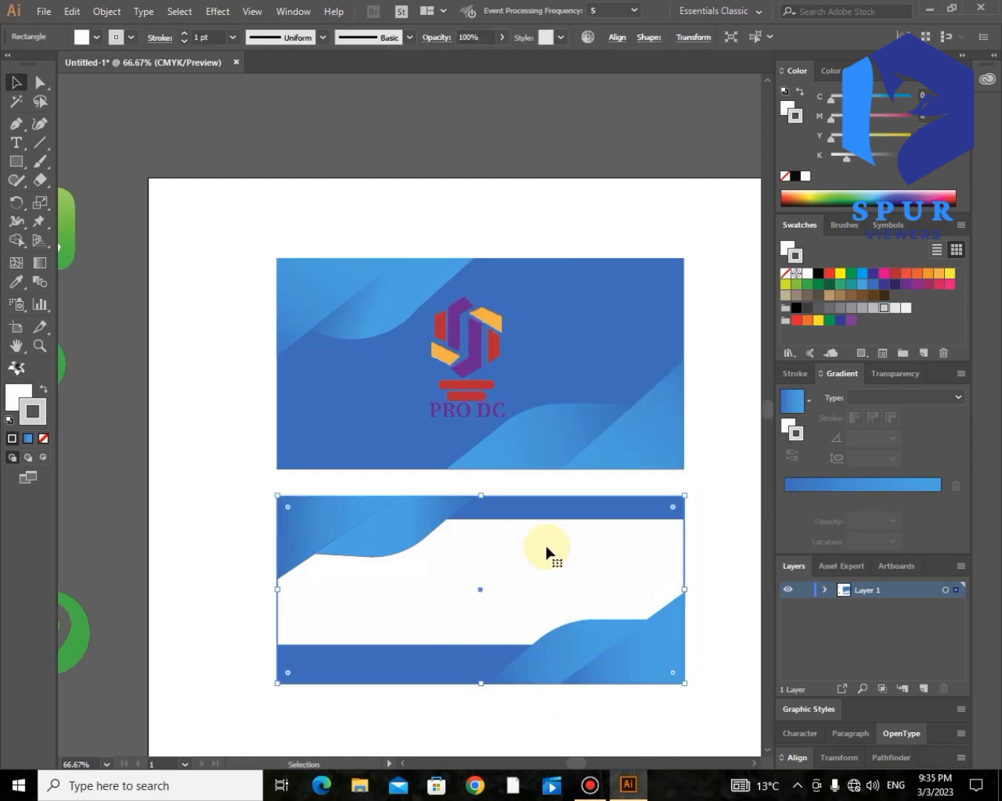
- Clear the stray selection and reselect the PRO DC logo on the front card
click(694, 535)
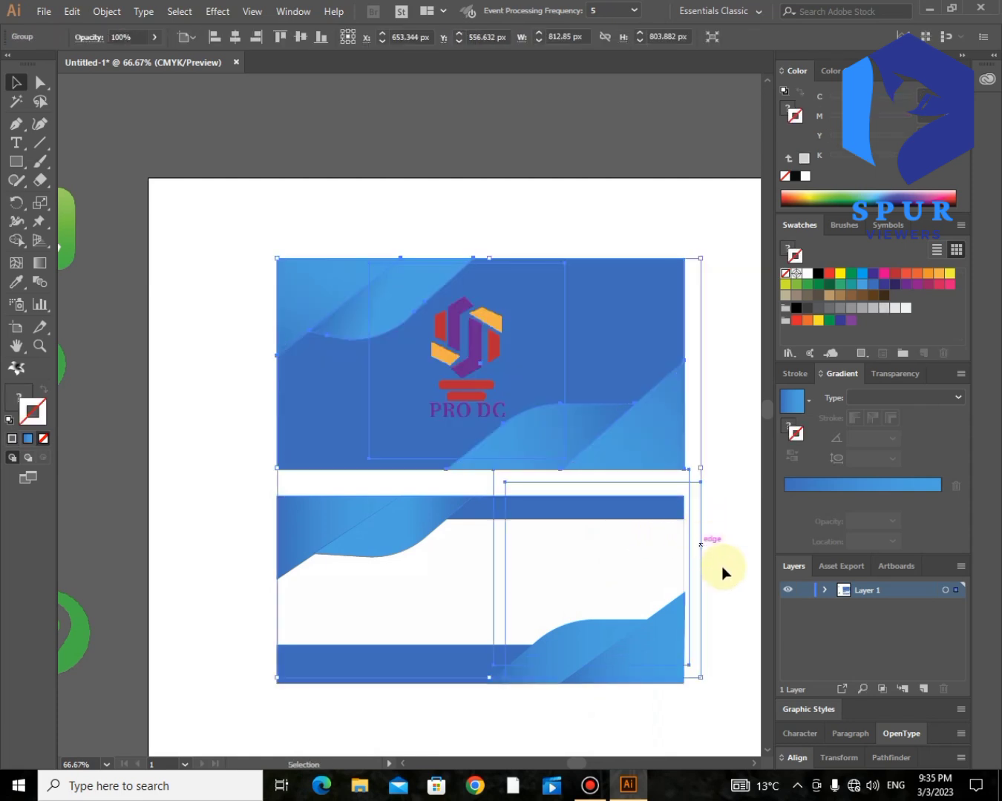
click(735, 480)
click(635, 347)
right_click(636, 347)
click(713, 469)
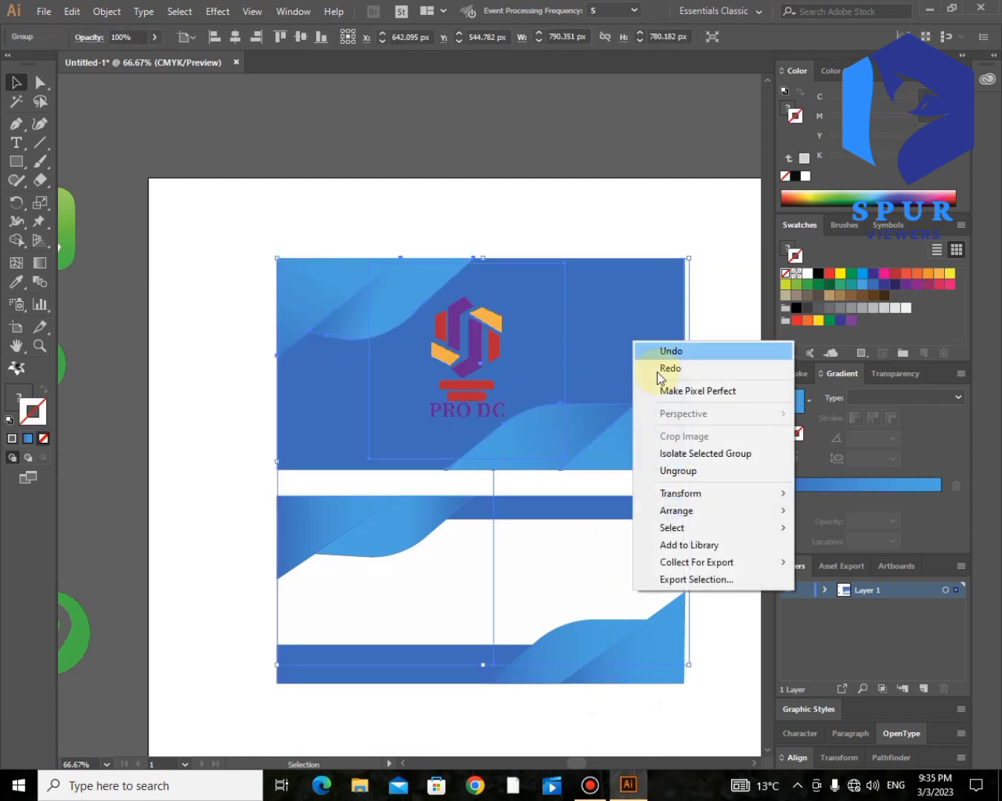
click(701, 528)
- Place a logo copy on the back card's right side, bring it to front, and shrink it slightly lower
drag(454, 388, 588, 571)
right_click(589, 572)
mouse_move(631, 488)
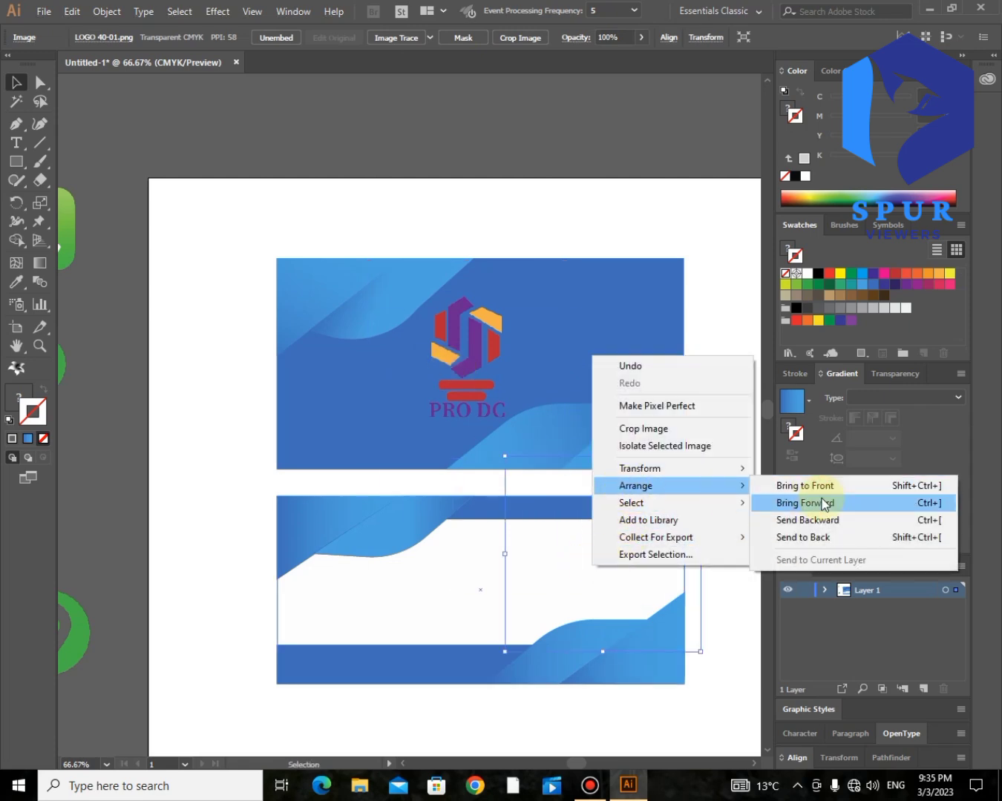
click(820, 487)
drag(700, 652, 655, 604)
drag(620, 565, 622, 579)
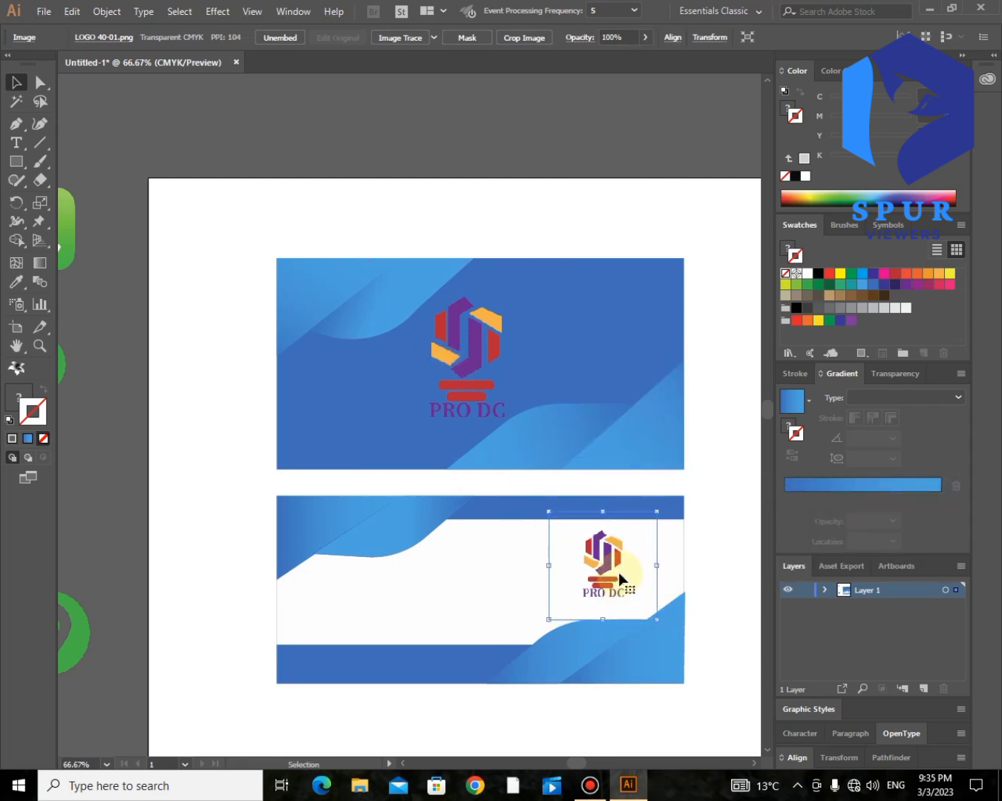
click(726, 457)
drag(388, 553, 379, 564)
click(101, 313)
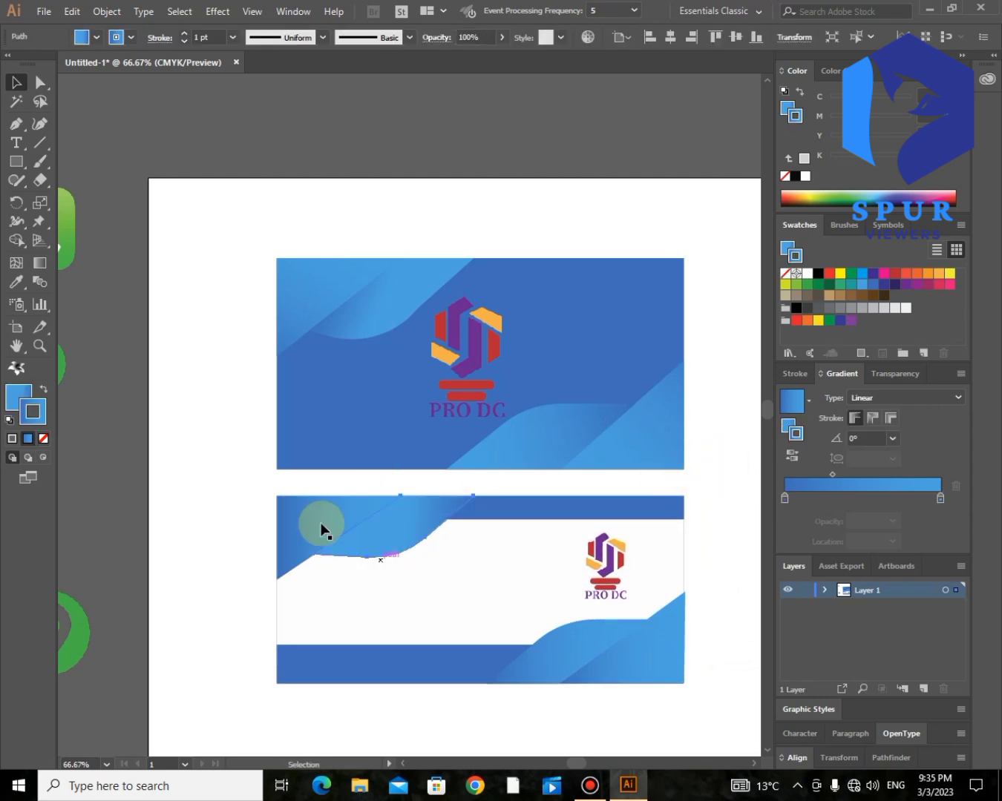
- Round two anchors on the top-left wave's lower edge with live corners and remove its outline
click(35, 86)
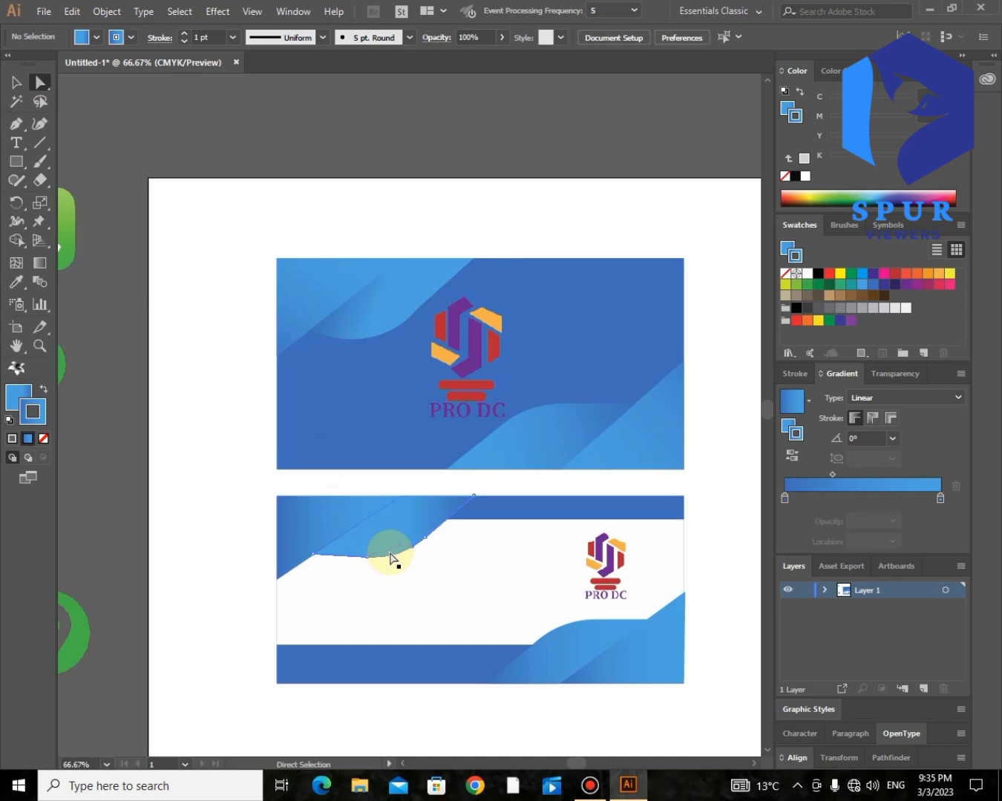
click(416, 548)
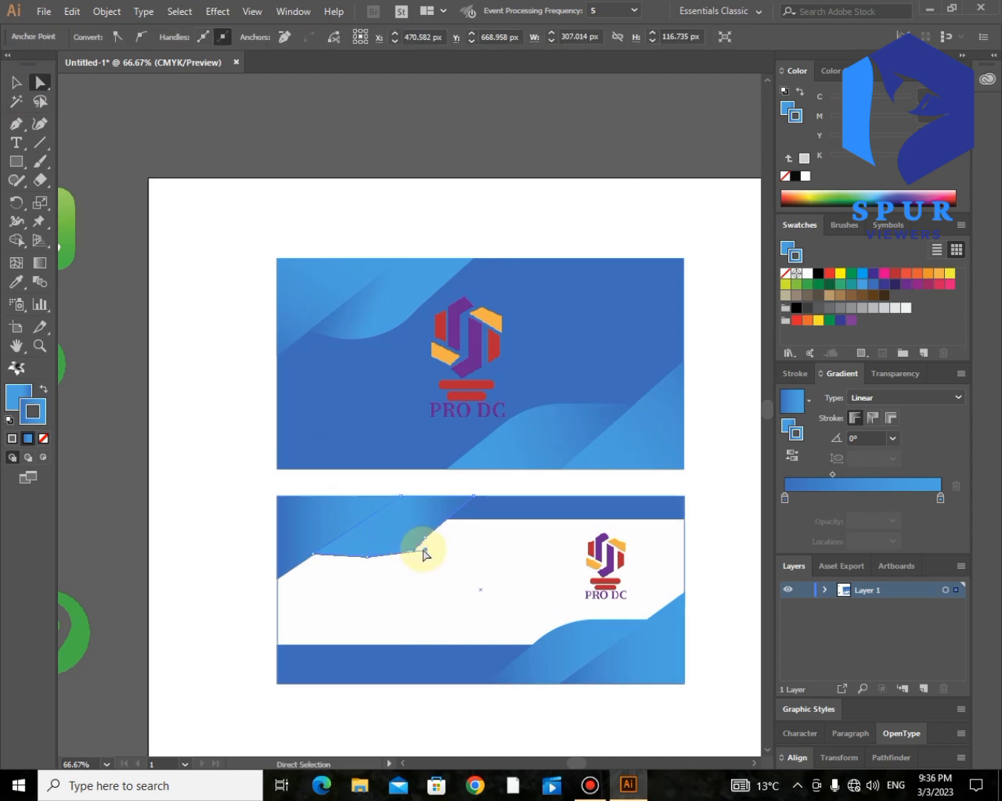
click(365, 548)
drag(365, 542, 358, 509)
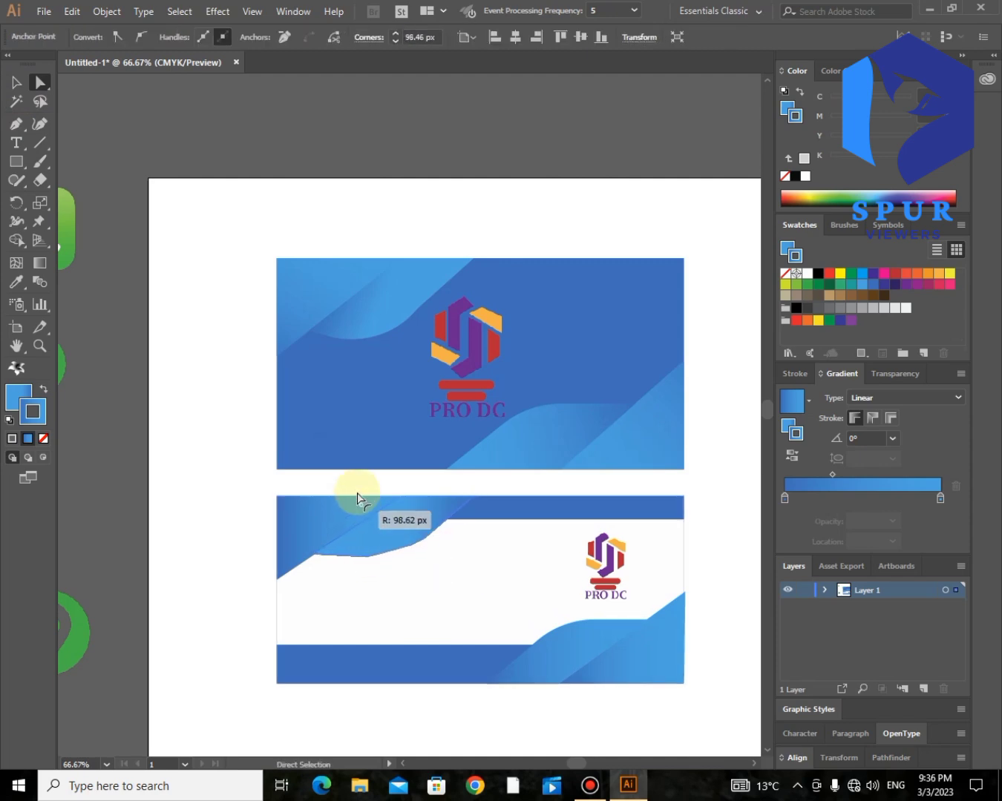
click(424, 538)
drag(420, 530, 399, 503)
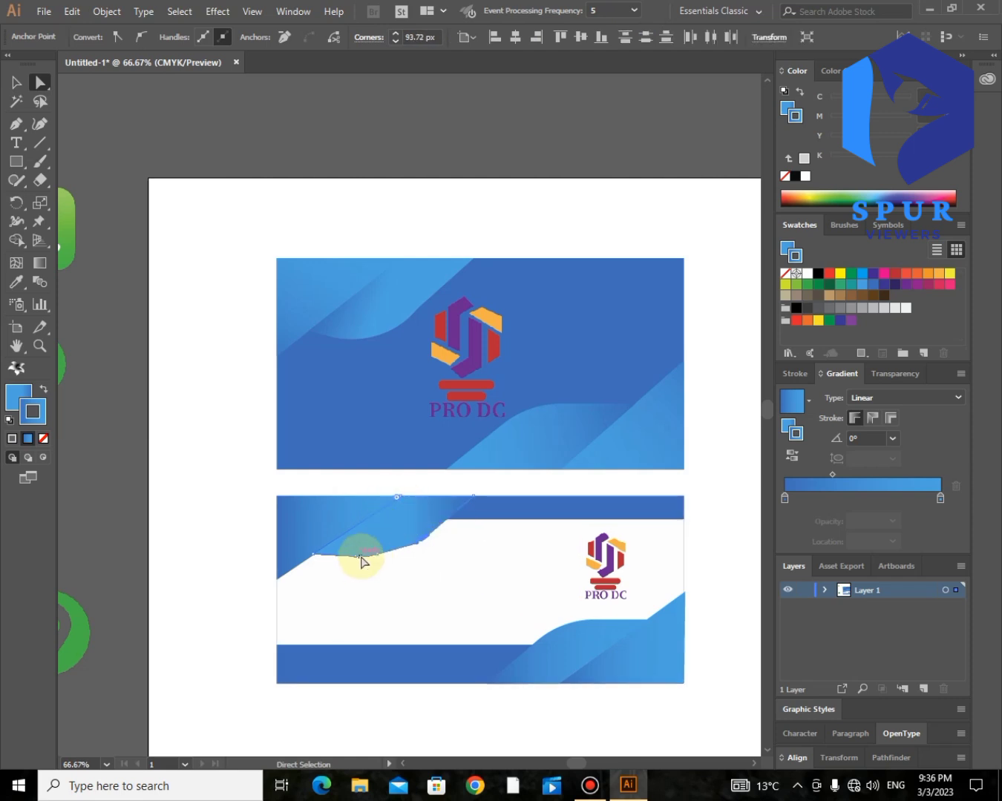
click(212, 502)
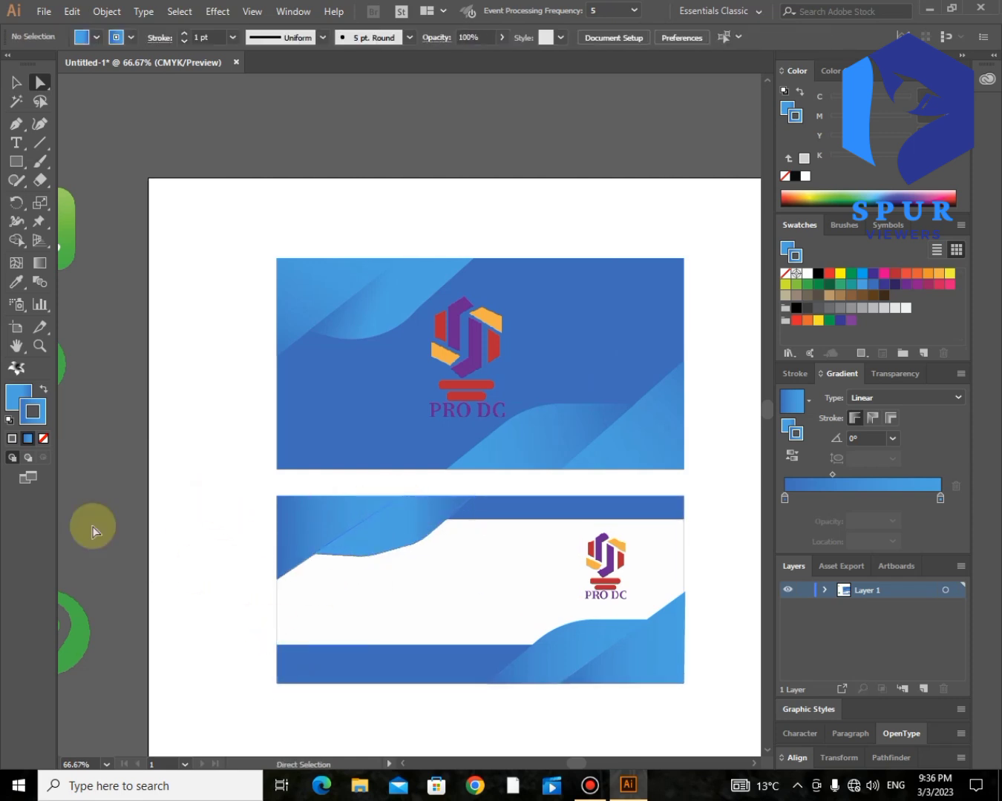
key(slash)
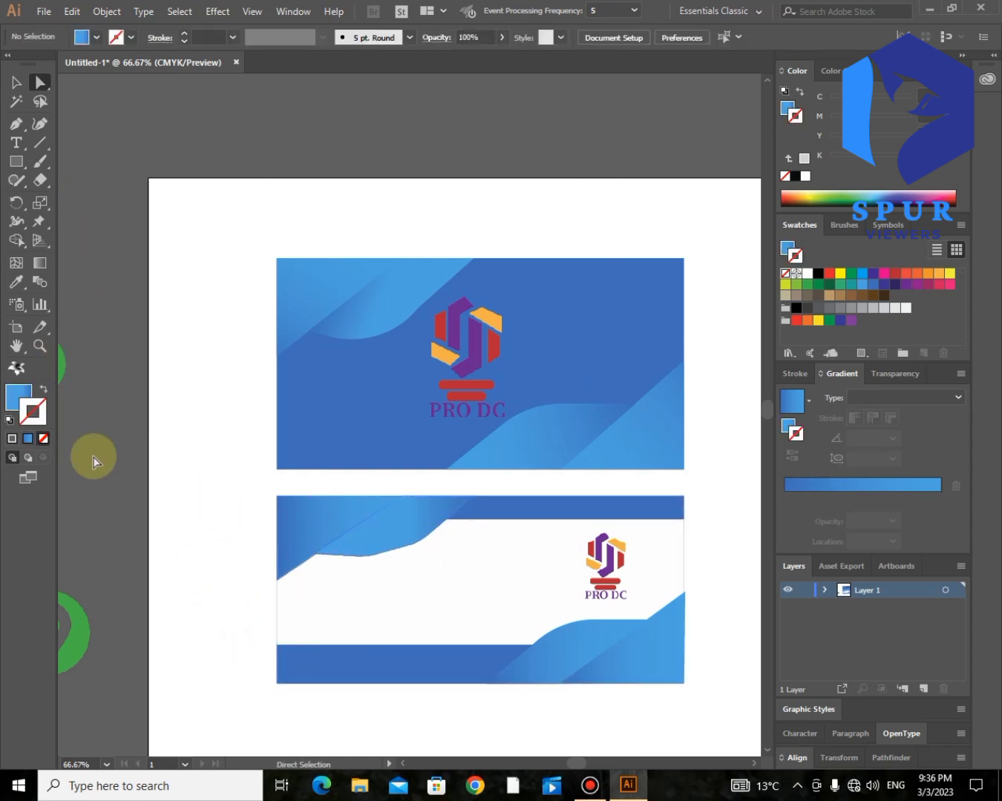
click(37, 346)
drag(443, 497, 225, 598)
- Drag the wave's lower-curve segments, anchors and corner widgets into a gentler, smoother dip
click(40, 79)
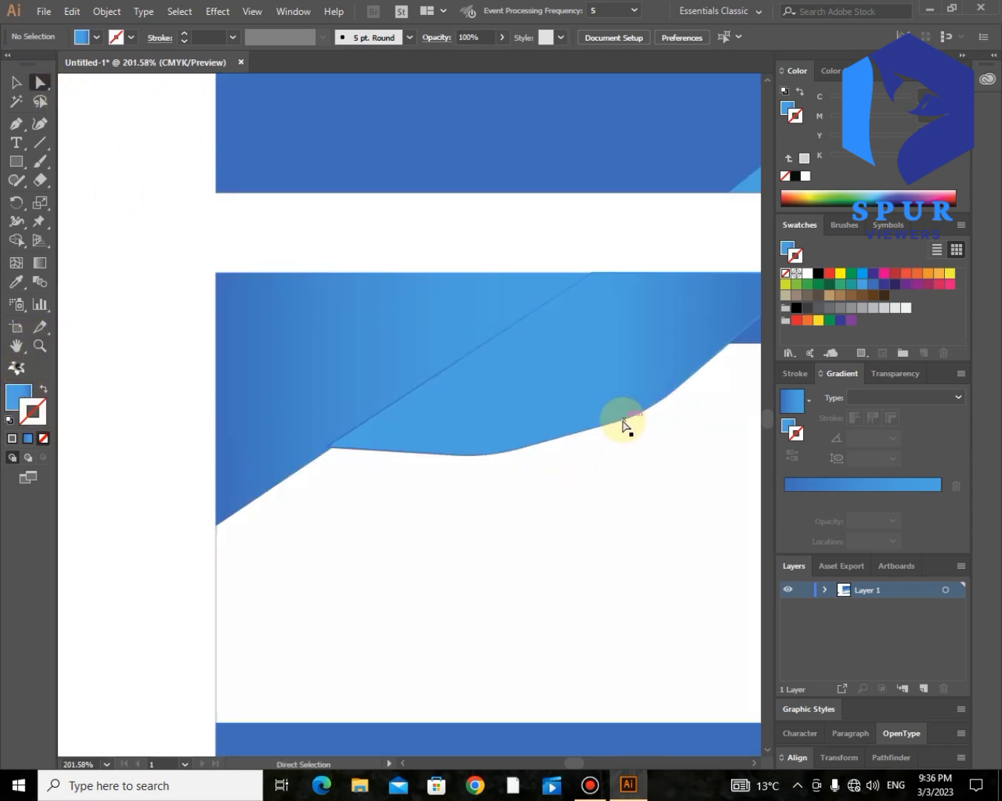
mouse_move(688, 379)
mouse_down()
mouse_move(652, 410)
mouse_move(670, 391)
mouse_up()
drag(535, 447, 550, 443)
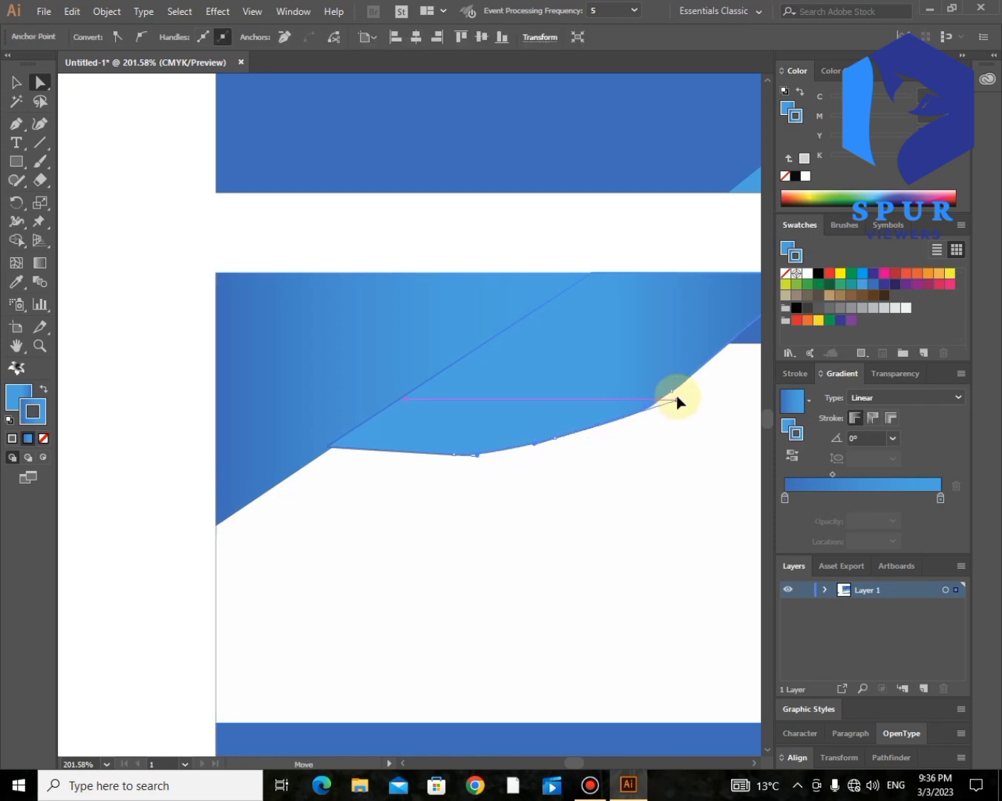
drag(676, 400, 681, 393)
click(558, 442)
drag(536, 450, 570, 440)
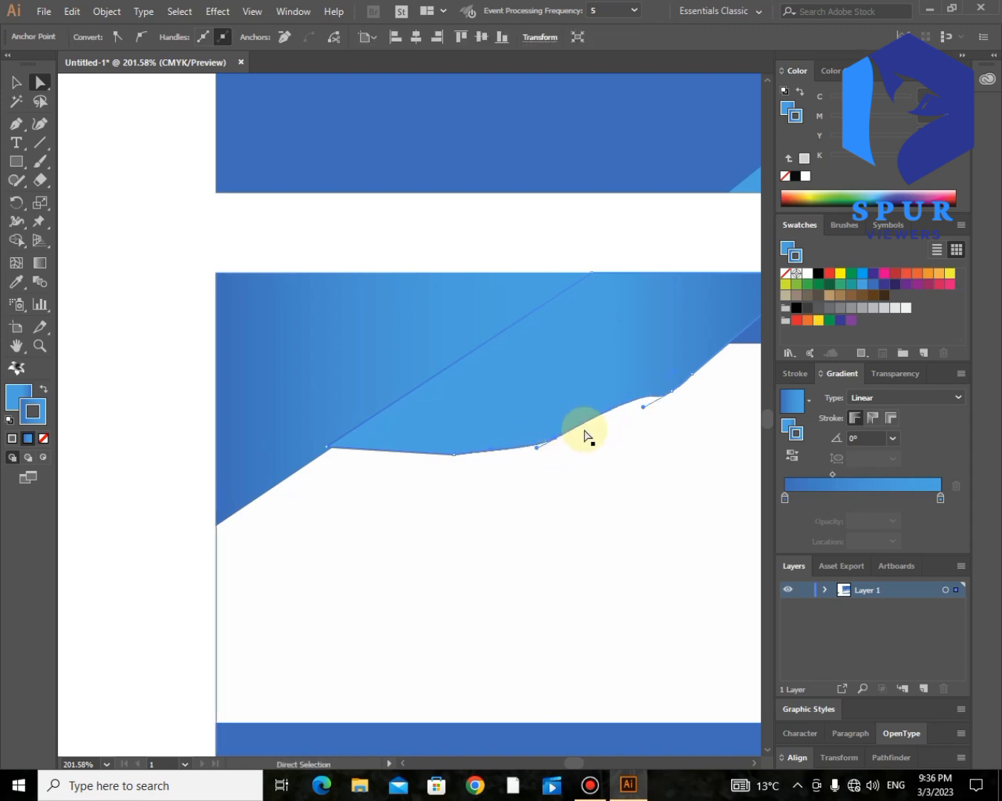
drag(642, 424, 642, 423)
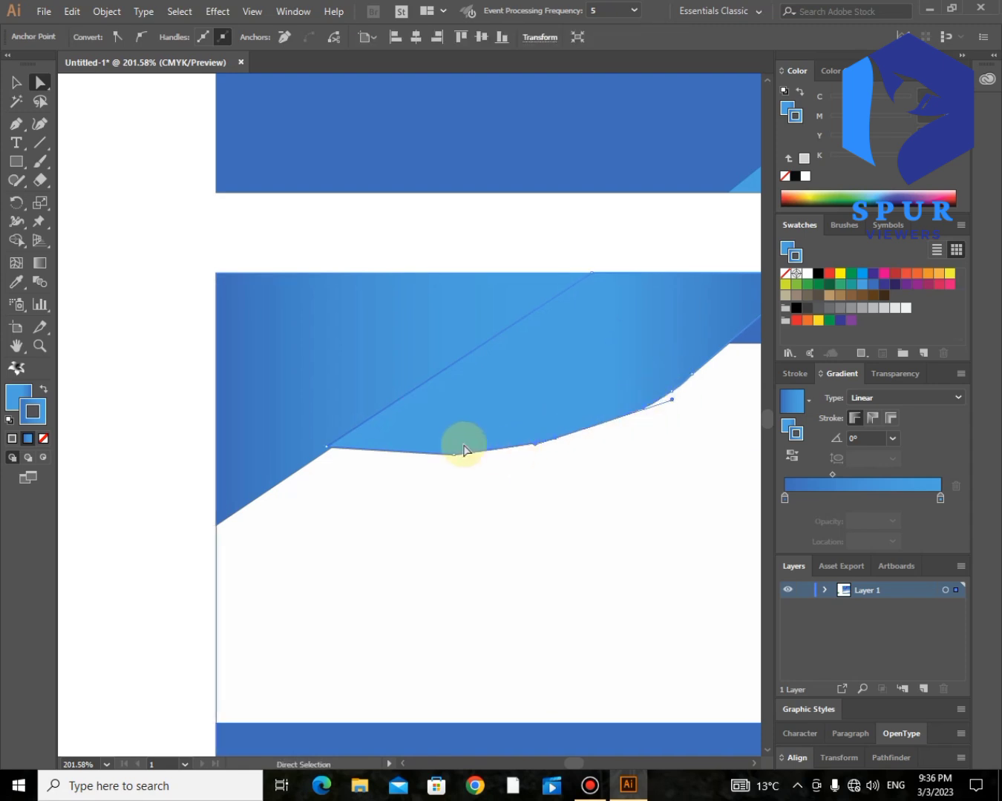
drag(456, 439, 565, 268)
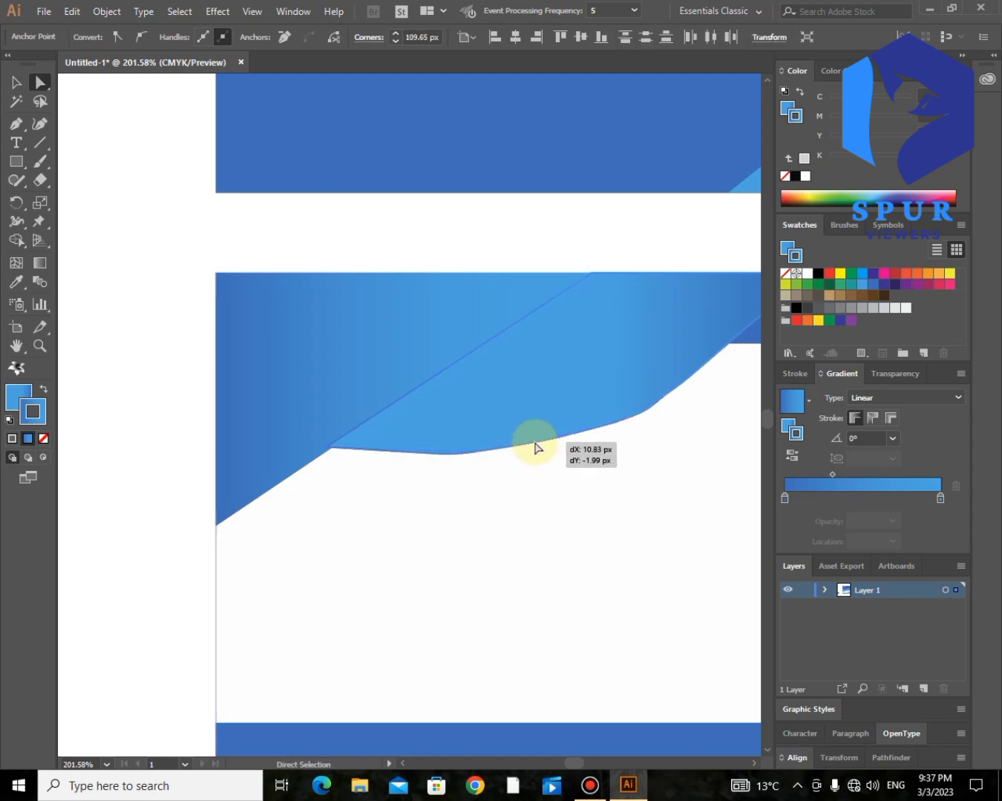
drag(535, 447, 535, 447)
click(660, 413)
- Nudge the white shape's left anchor beneath the wave and remove its outline
click(614, 458)
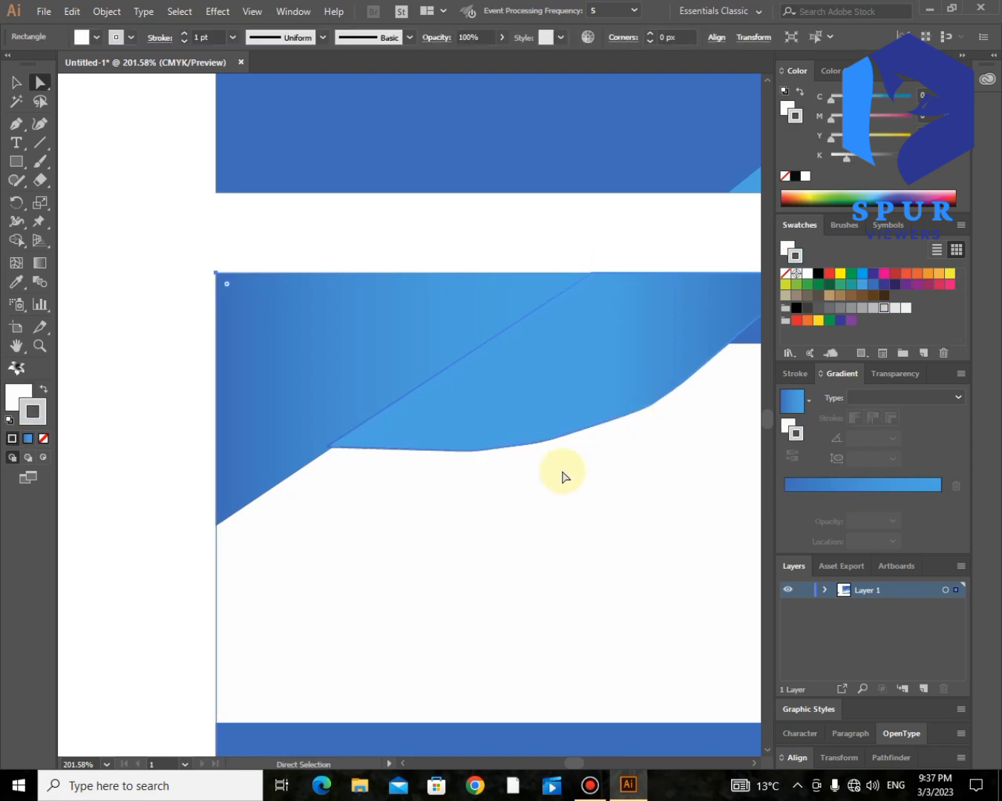
mouse_move(325, 449)
mouse_down()
mouse_move(336, 456)
mouse_move(326, 446)
mouse_up()
click(43, 439)
click(135, 451)
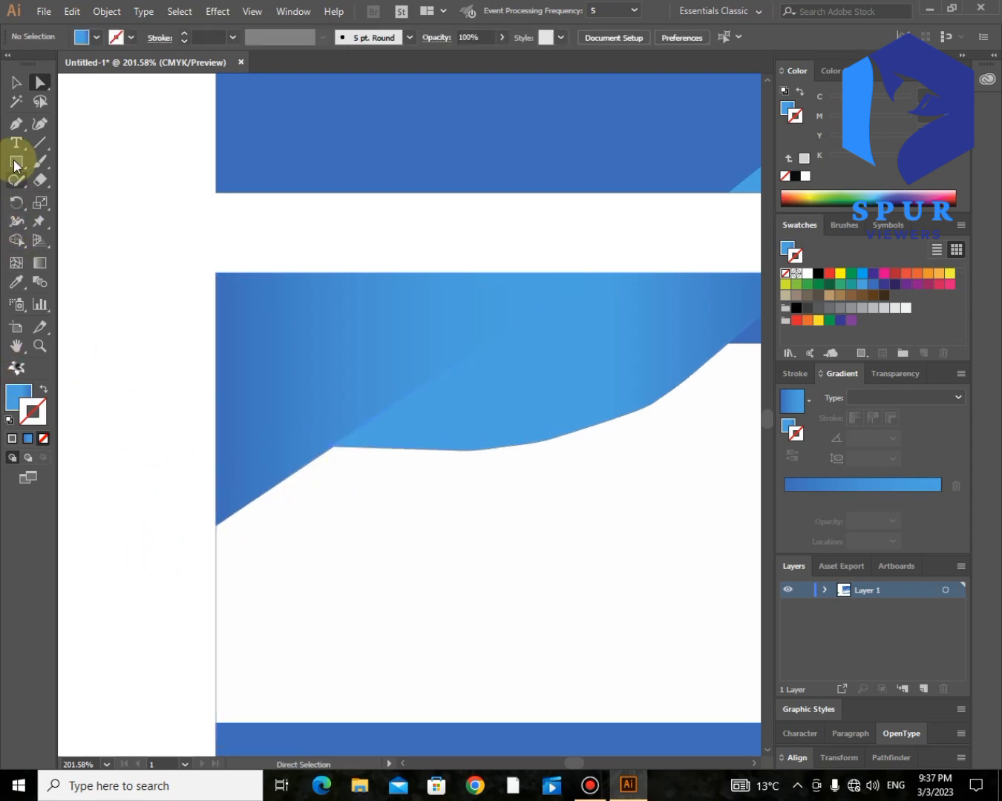
- Type the cardholder's name at 14 pt in Hobo Std Medium and scale it slightly larger
click(317, 486)
text(NA)
key(ctrl+shift+period)
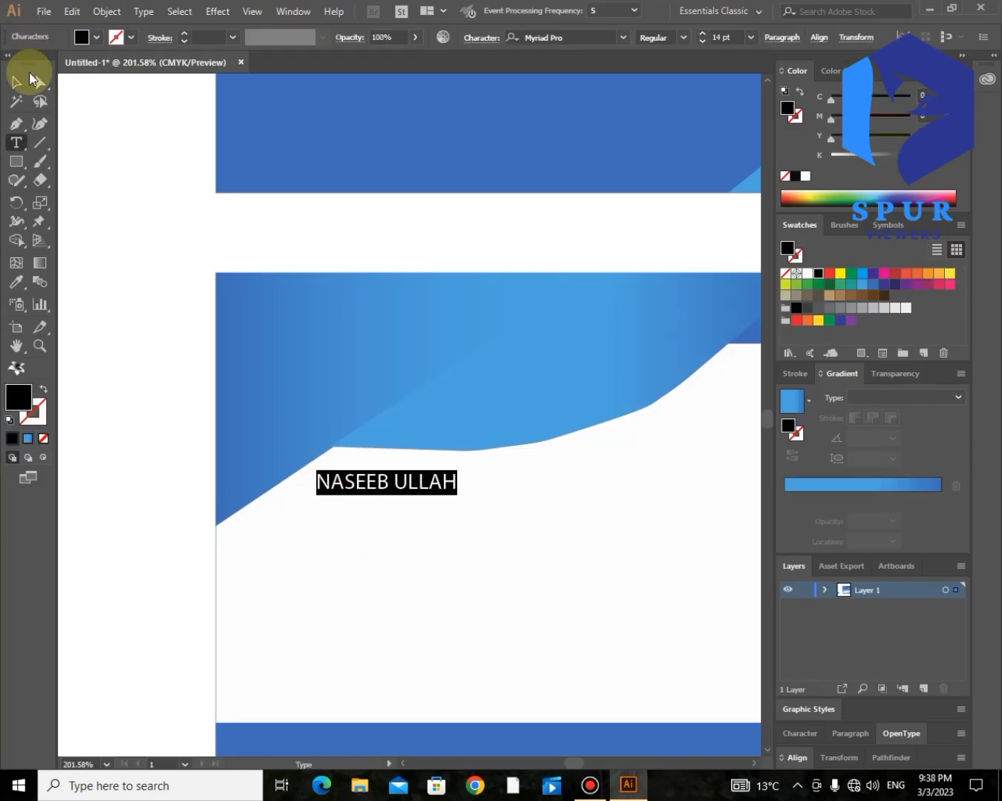
click(624, 40)
text(h)
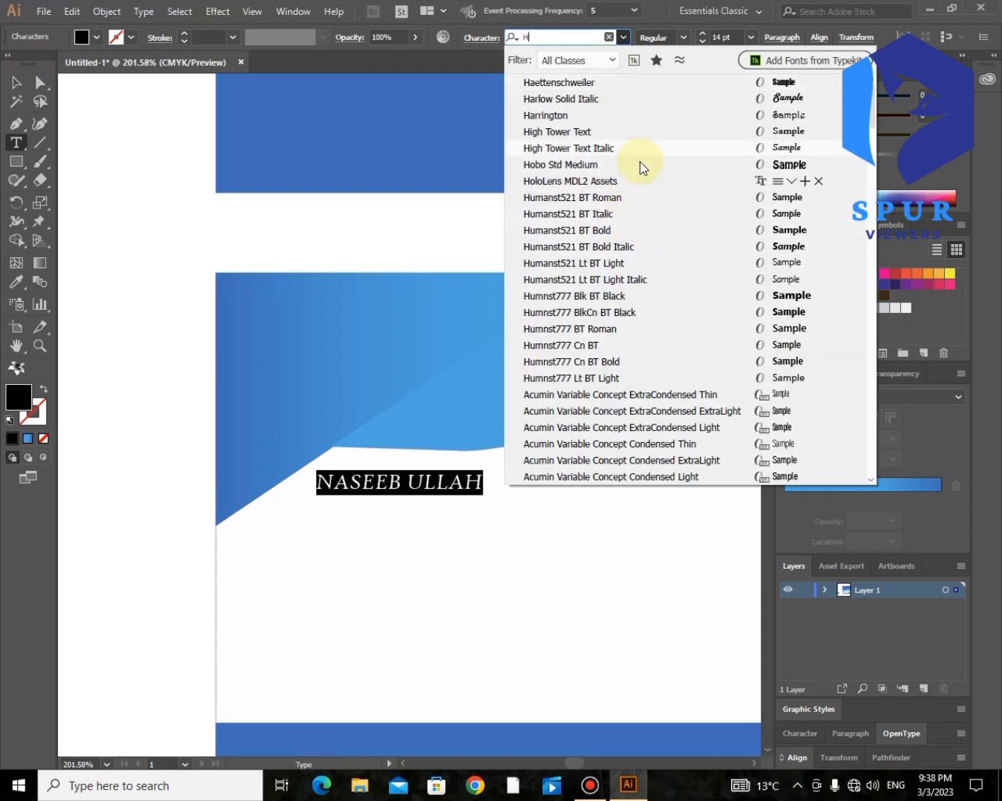
click(639, 164)
click(19, 83)
click(414, 482)
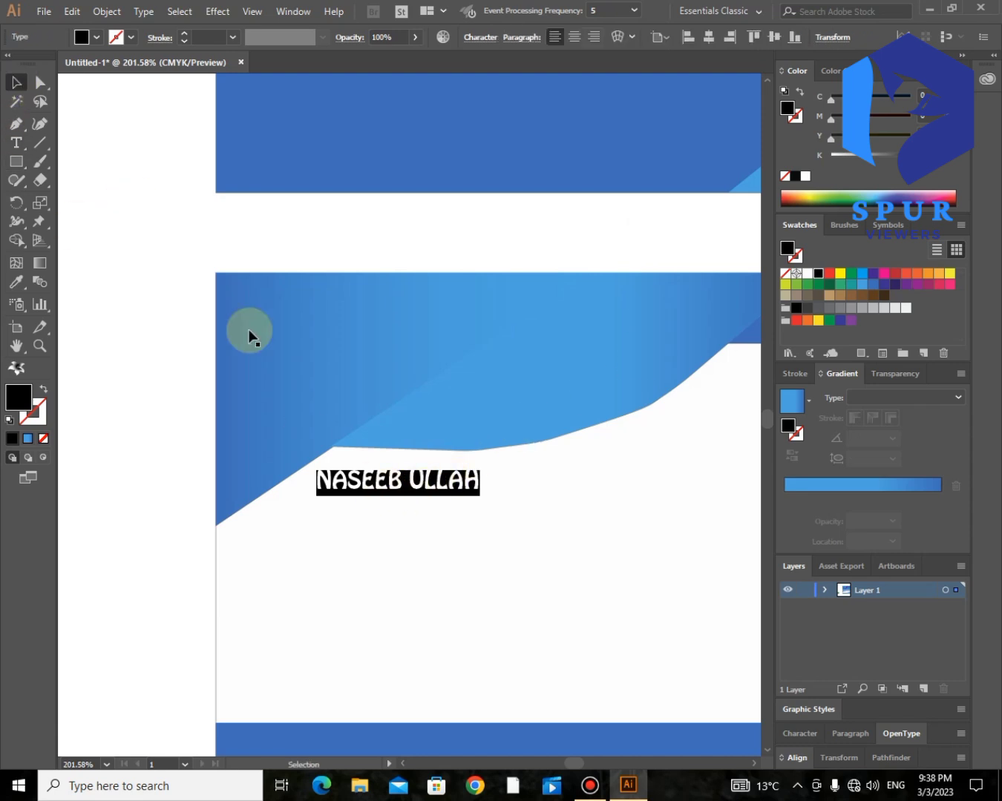
drag(413, 482, 428, 477)
mouse_move(491, 489)
mouse_down()
mouse_move(501, 501)
mouse_move(508, 493)
mouse_up()
click(16, 143)
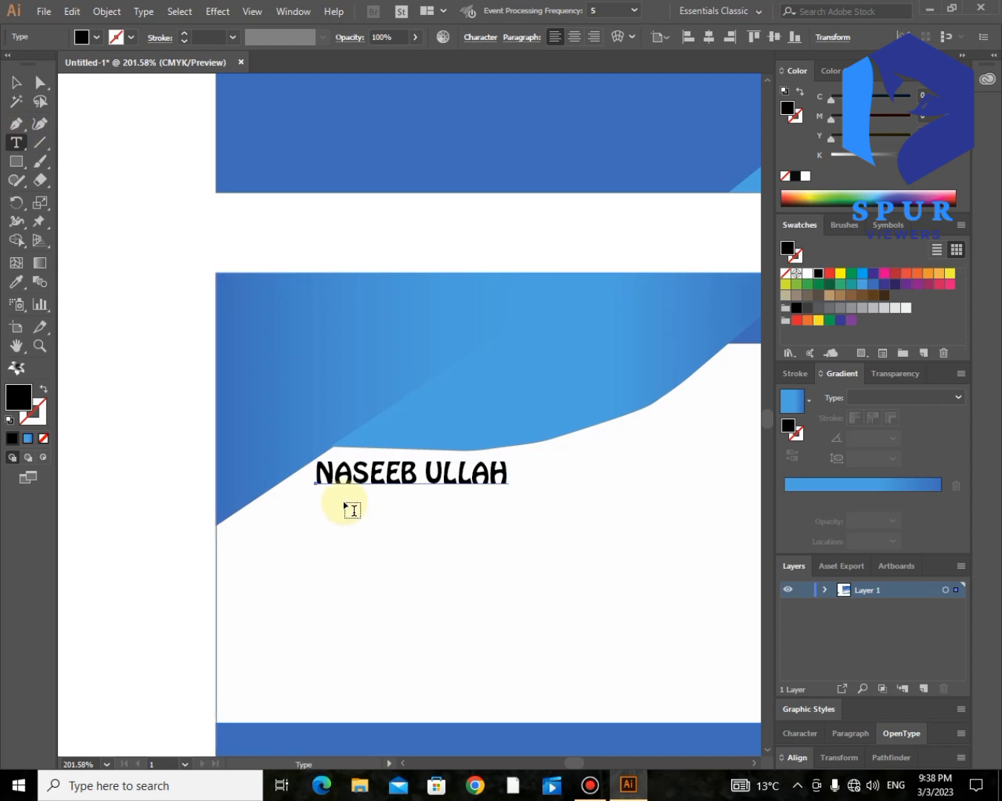
click(332, 493)
click(353, 503)
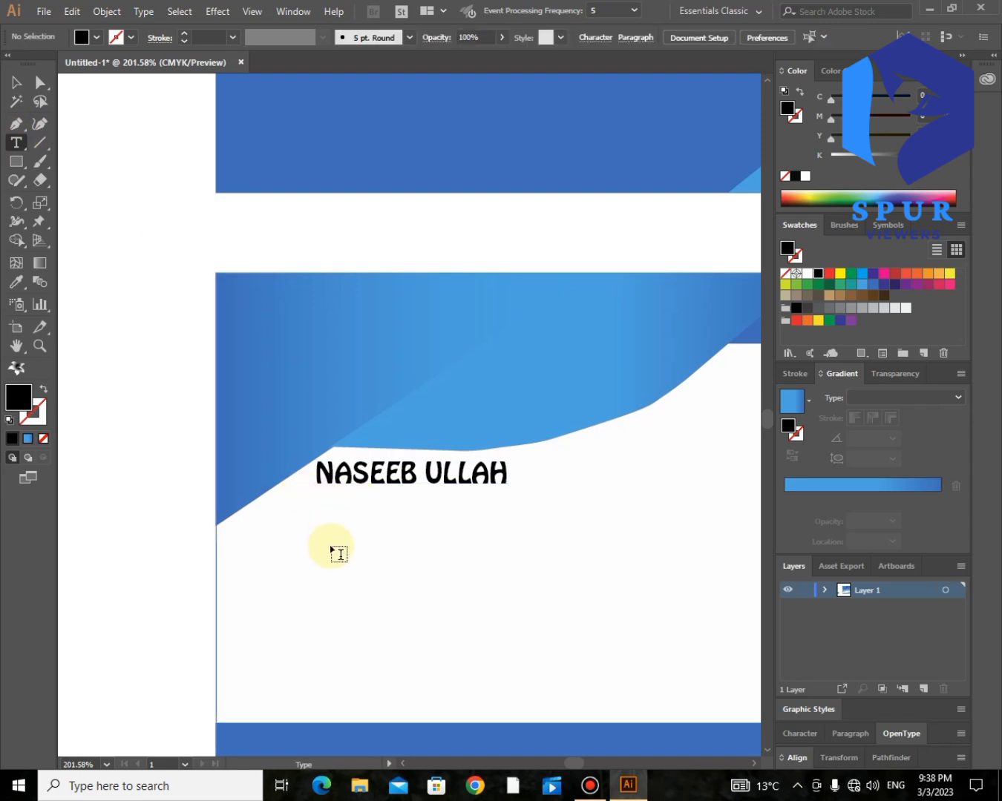
- Add 'WEB DESIGNER' just below the name in Calibri Light Italic
click(331, 494)
click(621, 37)
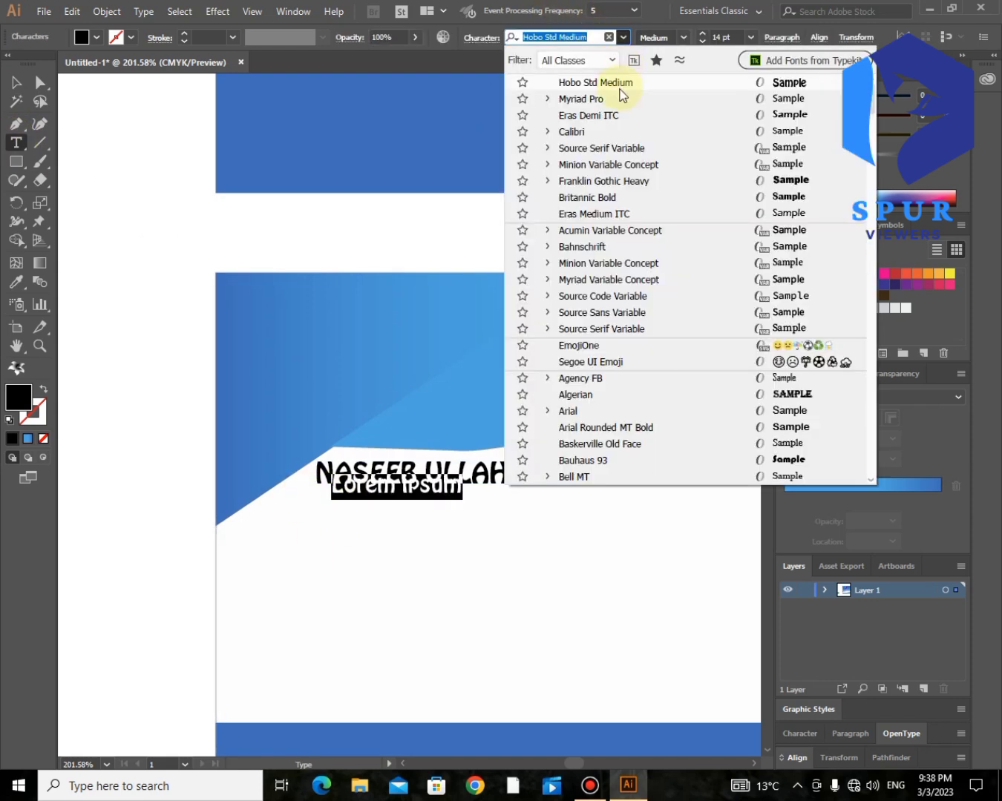
click(637, 215)
text(WEB DESIGNER)
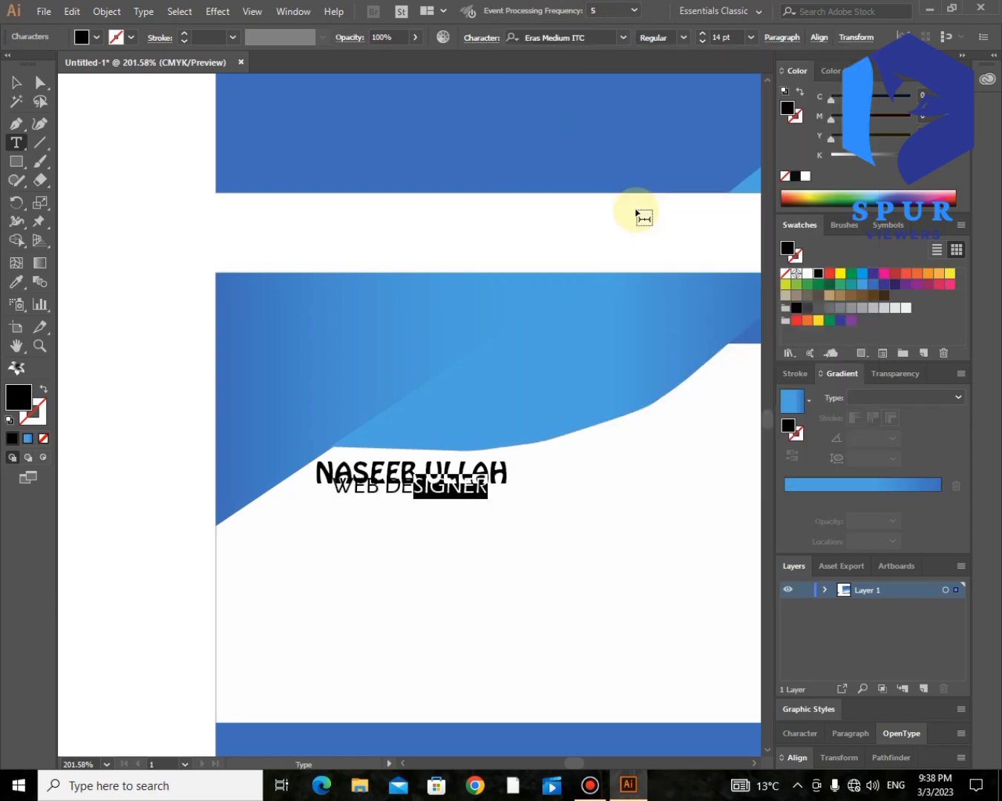
click(621, 38)
scroll(628, 84, down, 10)
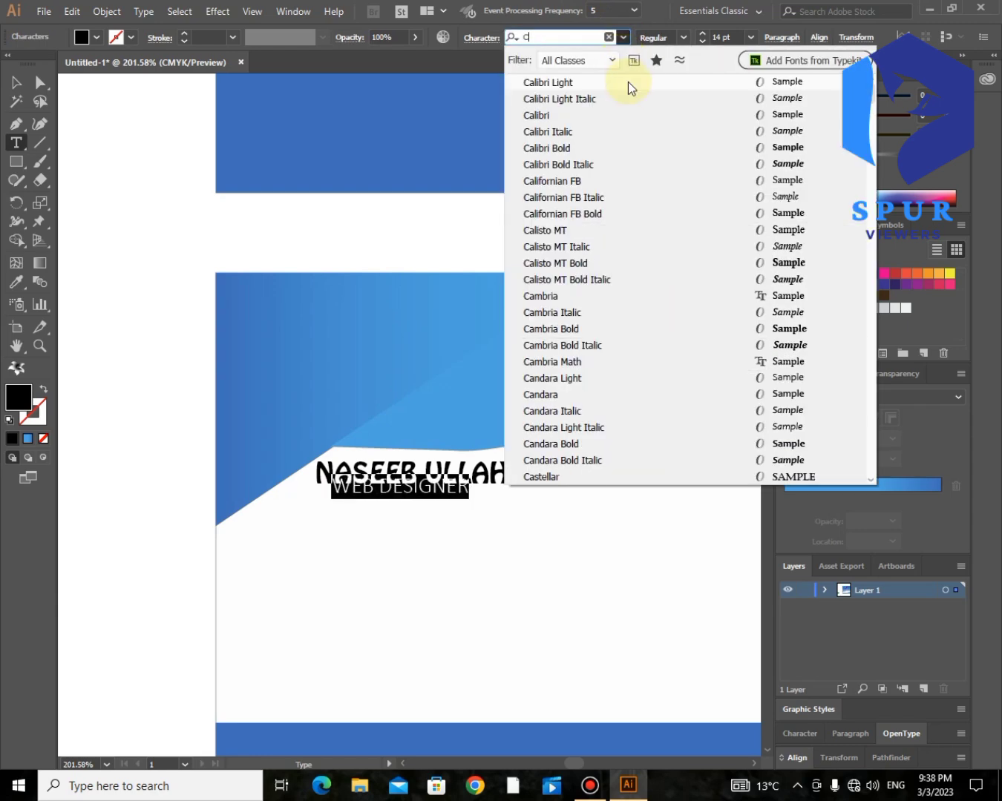
click(629, 98)
click(18, 83)
drag(355, 494, 392, 502)
click(117, 295)
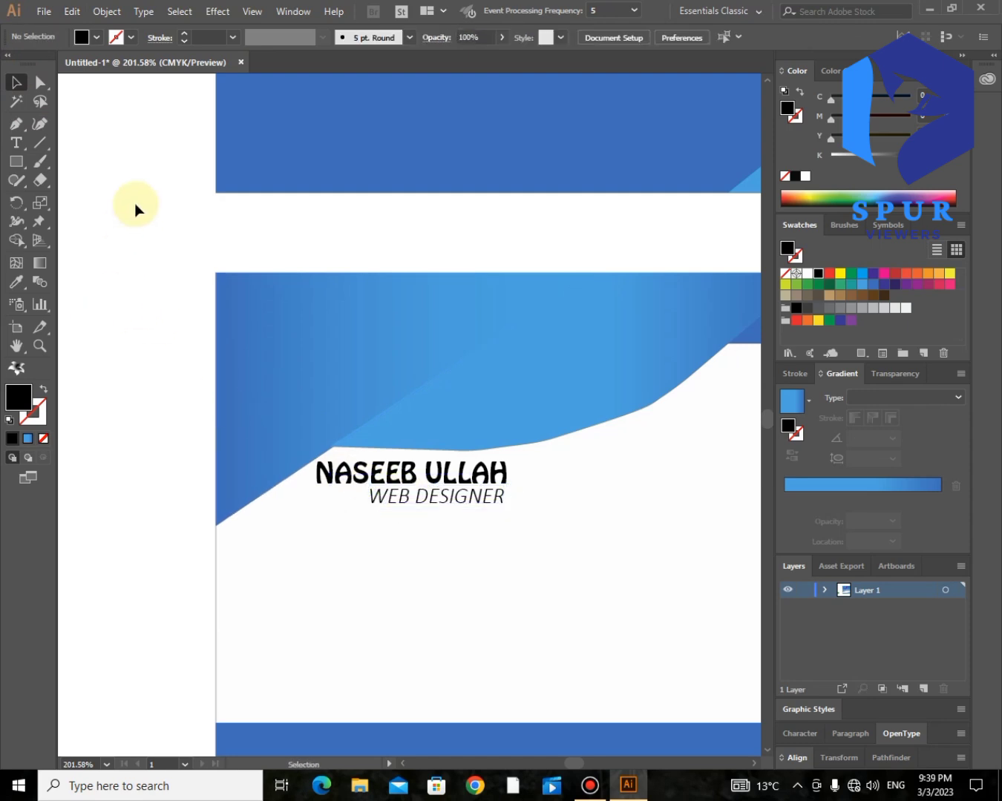
- Alt-drag a copy of the name text below the title and repeat it twice with Ctrl+D
click(17, 144)
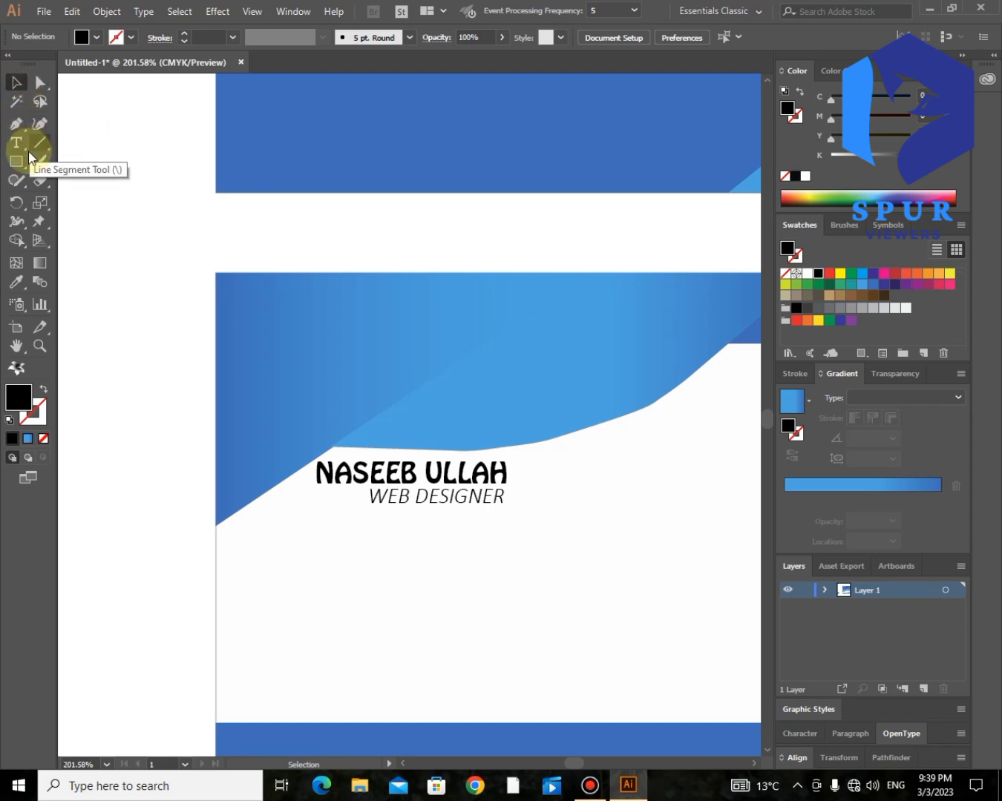
click(327, 466)
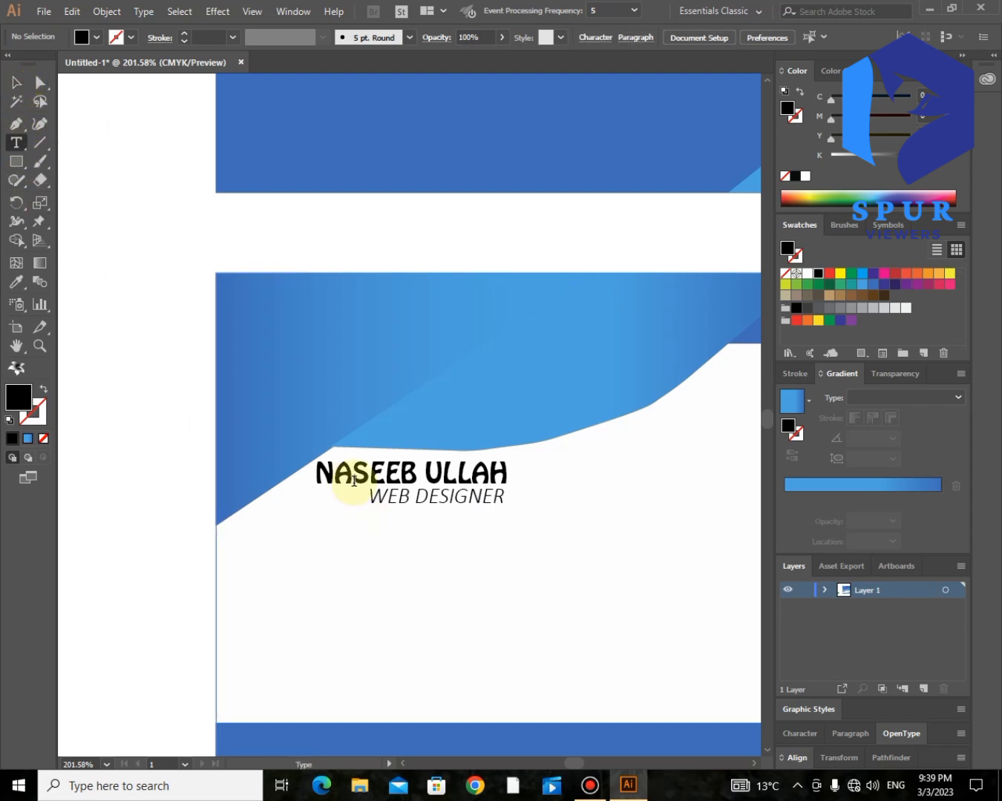
click(16, 82)
drag(391, 483, 333, 544)
key(ctrl+d)
key(ctrl+d)
- Retype the three copies as EMAIL:-, PHONE:- and ADDRESS:-
click(335, 539)
click(16, 142)
drag(446, 527, 252, 548)
text(EMAIL:-)
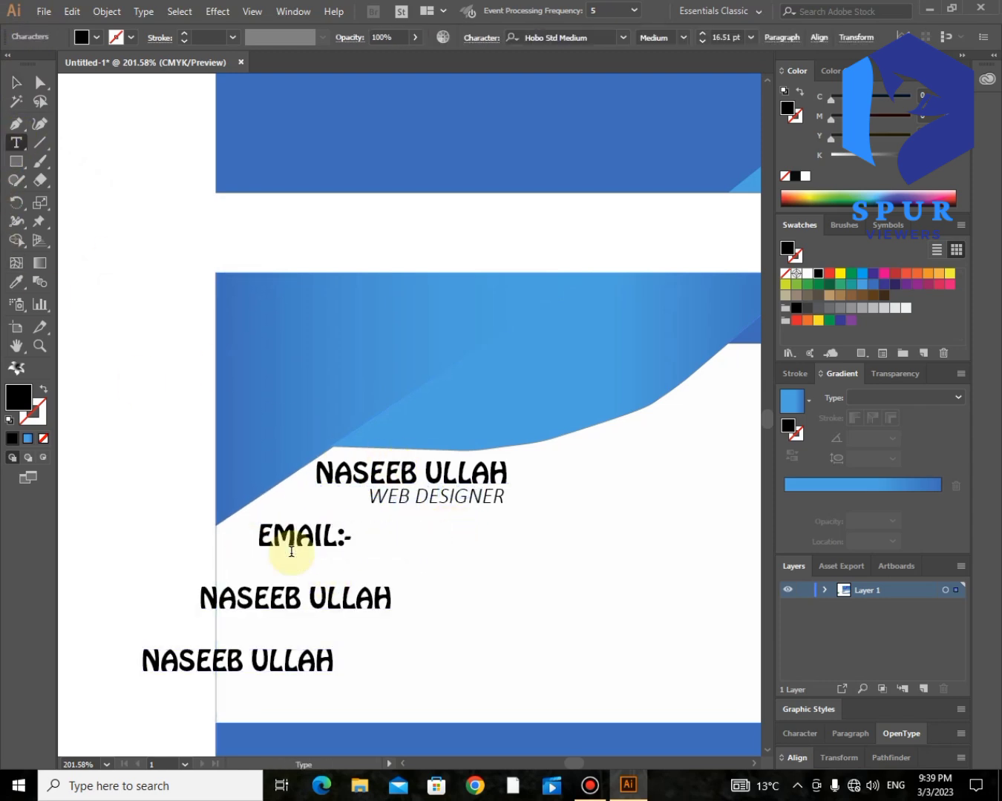
drag(390, 610, 197, 603)
text(PHONE:-)
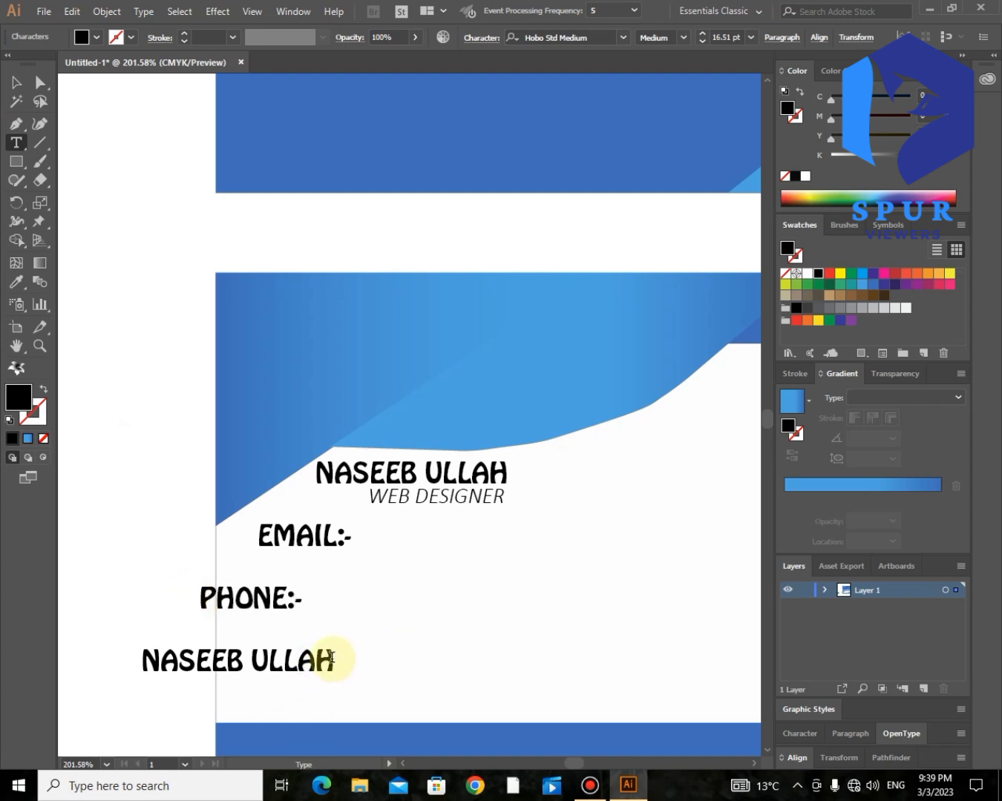
drag(331, 657, 98, 656)
text(a)
key(Escape)
- Line PHONE:- and ADDRESS:- up under EMAIL:- and copy WEB DESIGNER beside EMAIL:-
drag(269, 599, 325, 597)
drag(225, 665, 327, 654)
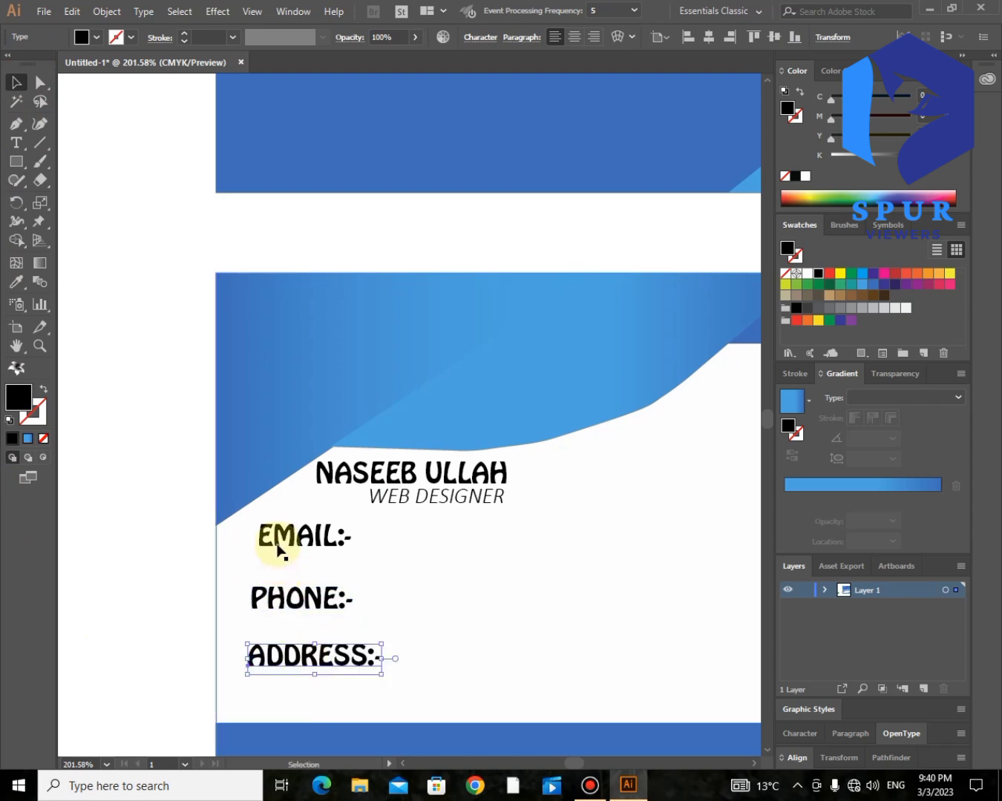
click(121, 387)
click(16, 142)
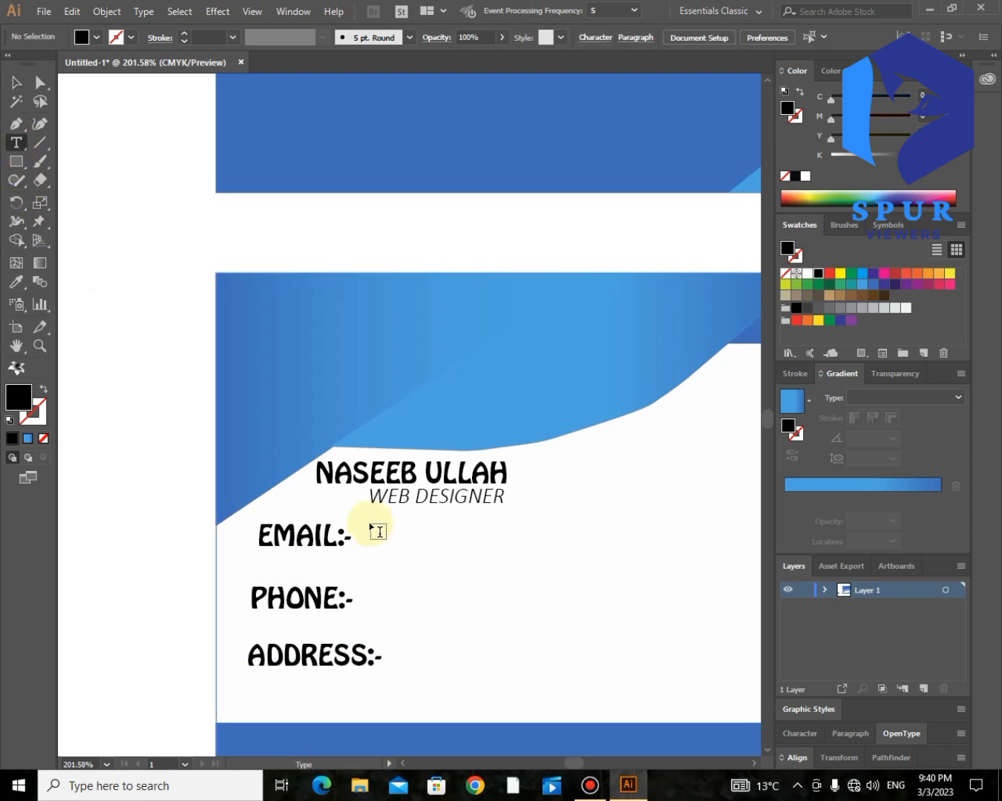
click(17, 81)
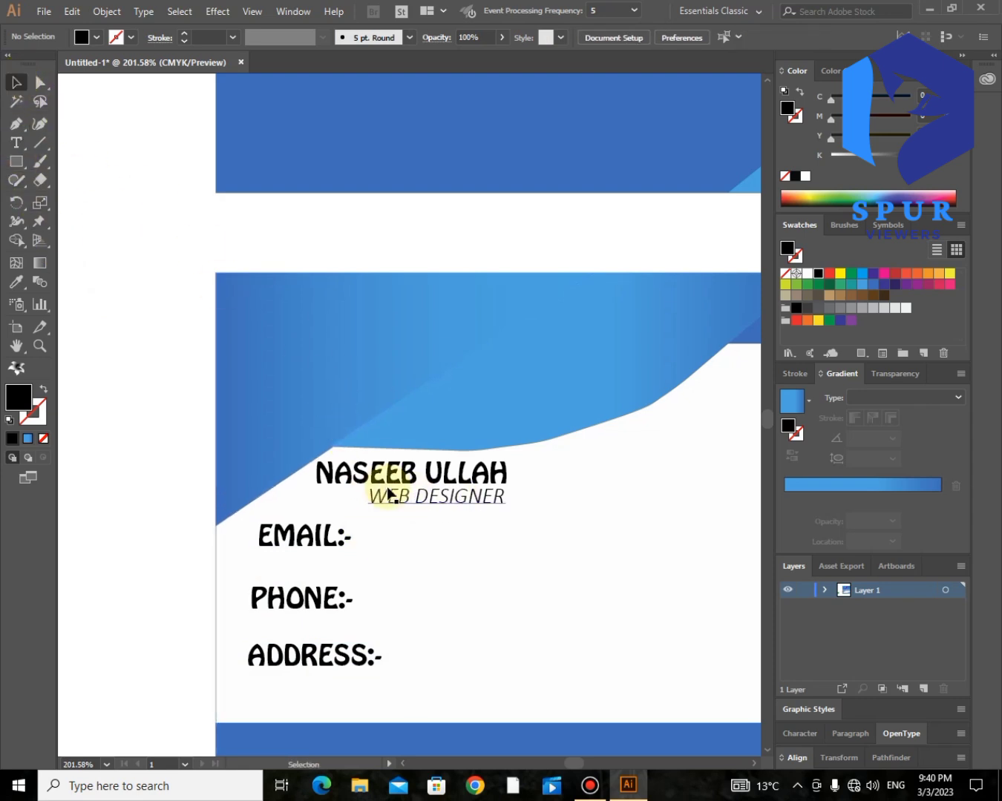
alt+drag(395, 502, 389, 542)
- Replace the copied text beside EMAIL:- with the contact's e-mail address
click(16, 143)
drag(510, 538, 368, 536)
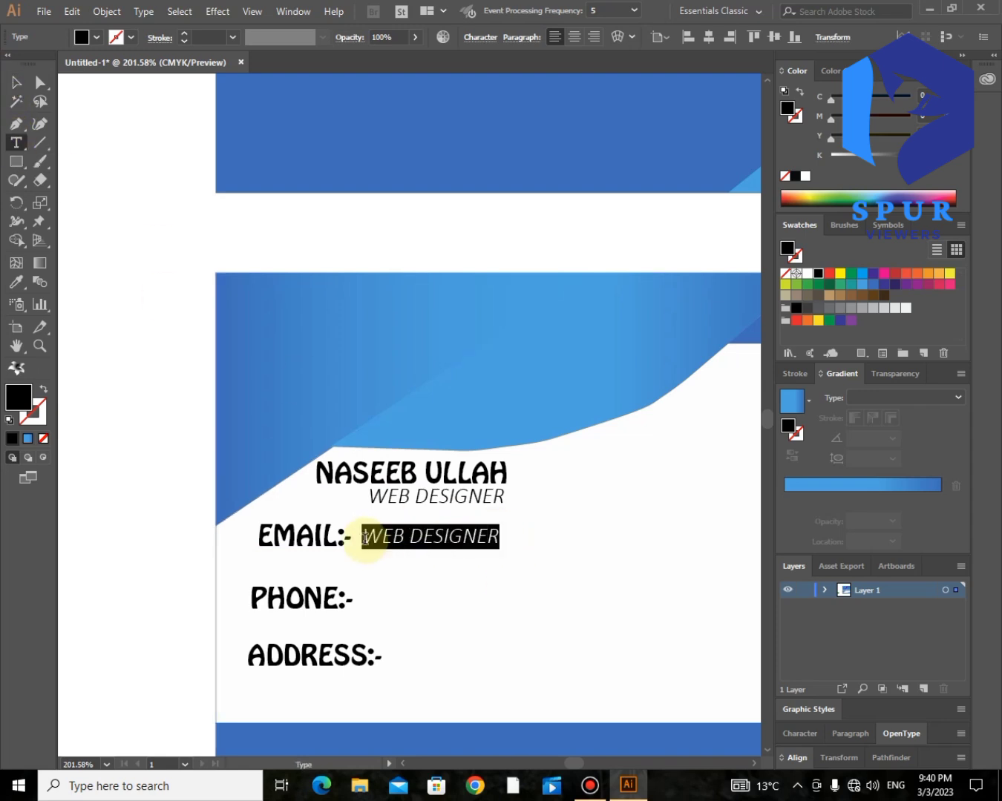
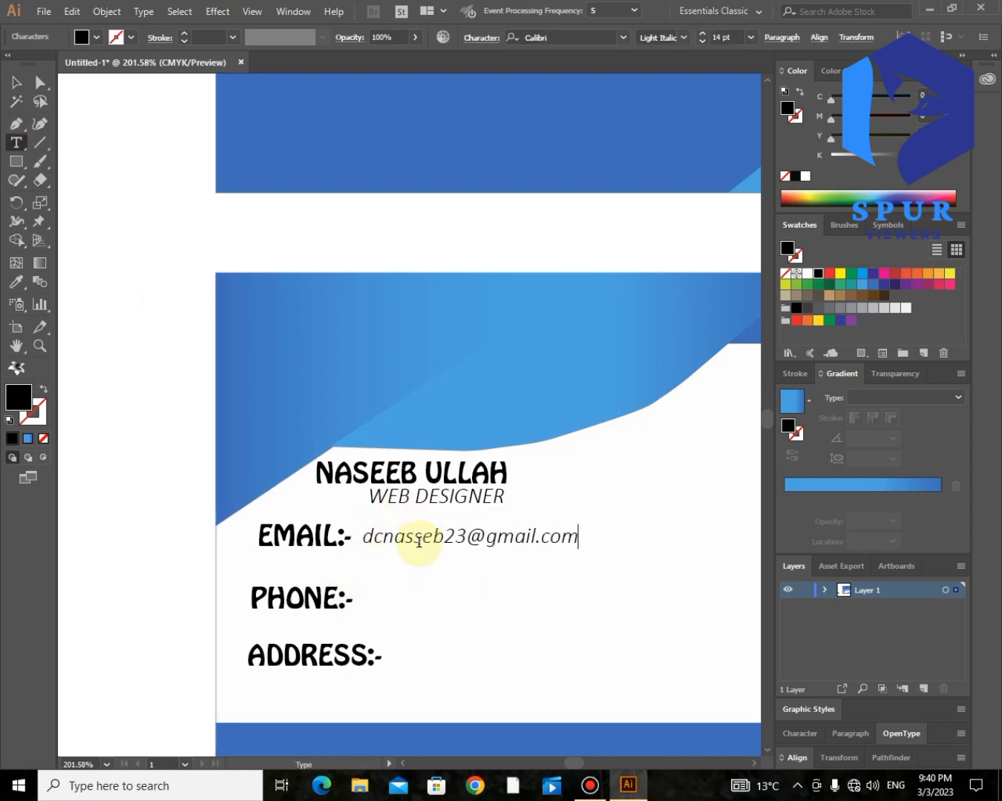
click(371, 599)
- Alt-drag a copy of the e-mail line beside PHONE:- and clear its text for the phone number
click(9, 93)
drag(453, 552, 445, 606)
click(15, 144)
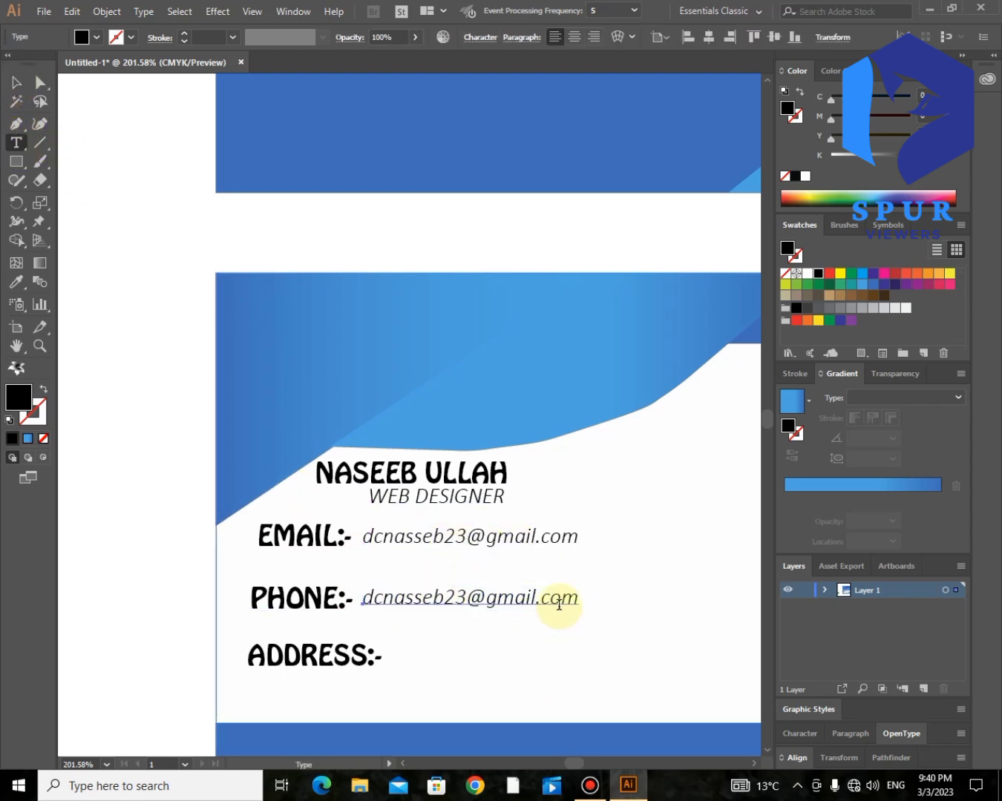
drag(577, 600, 369, 599)
key(BackSpace)
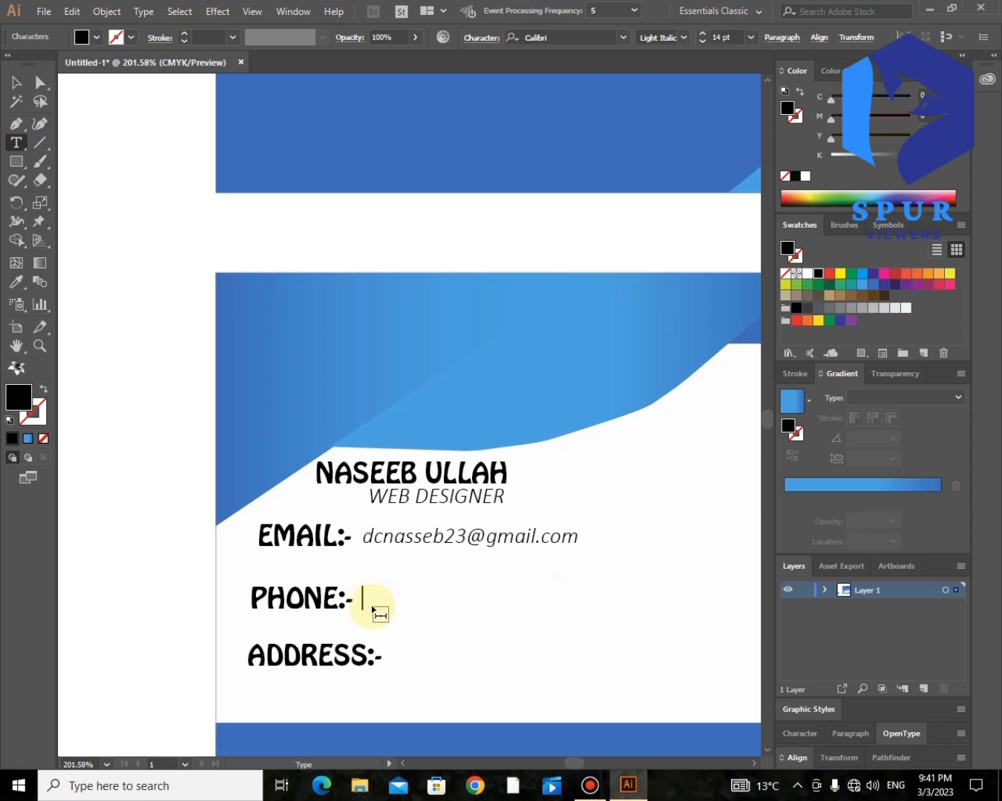
key(Escape)
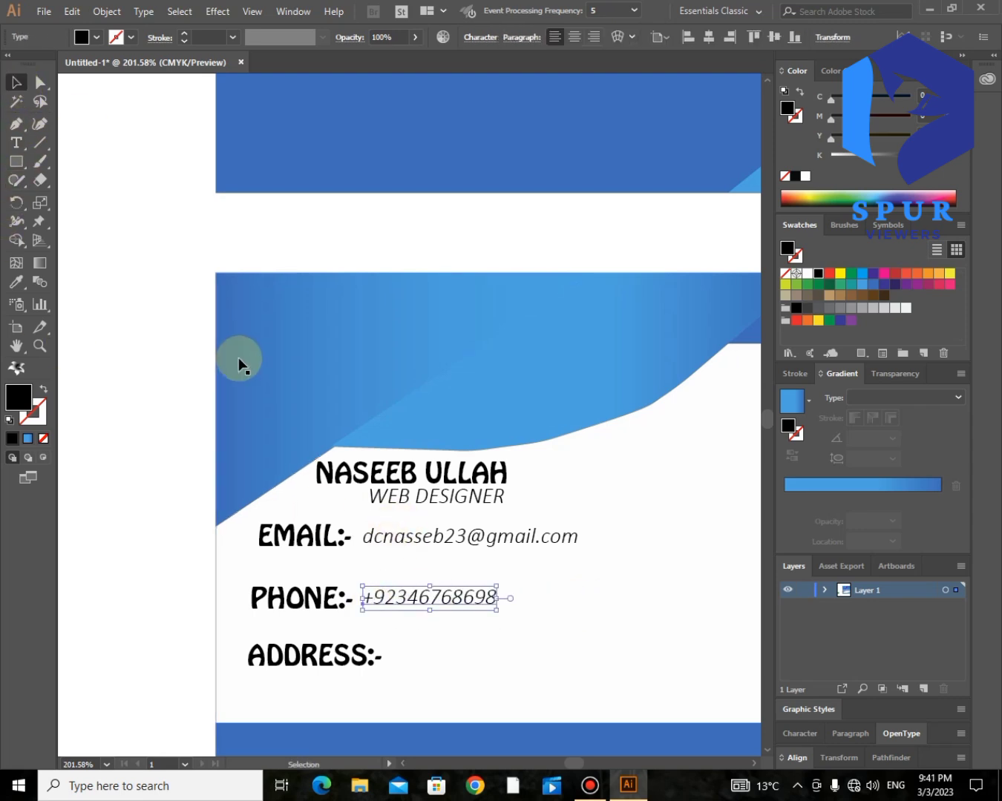
- Copy the line beside ADDRESS:- and replace it with the street address, then zoom out
drag(496, 552, 525, 661)
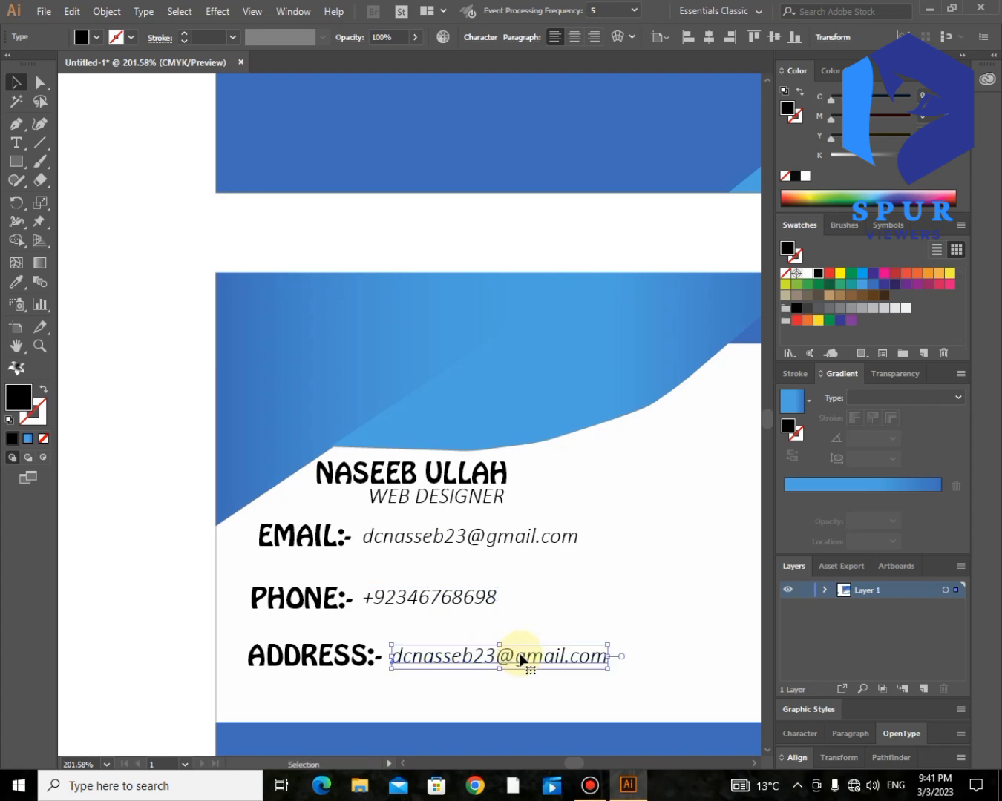
click(20, 147)
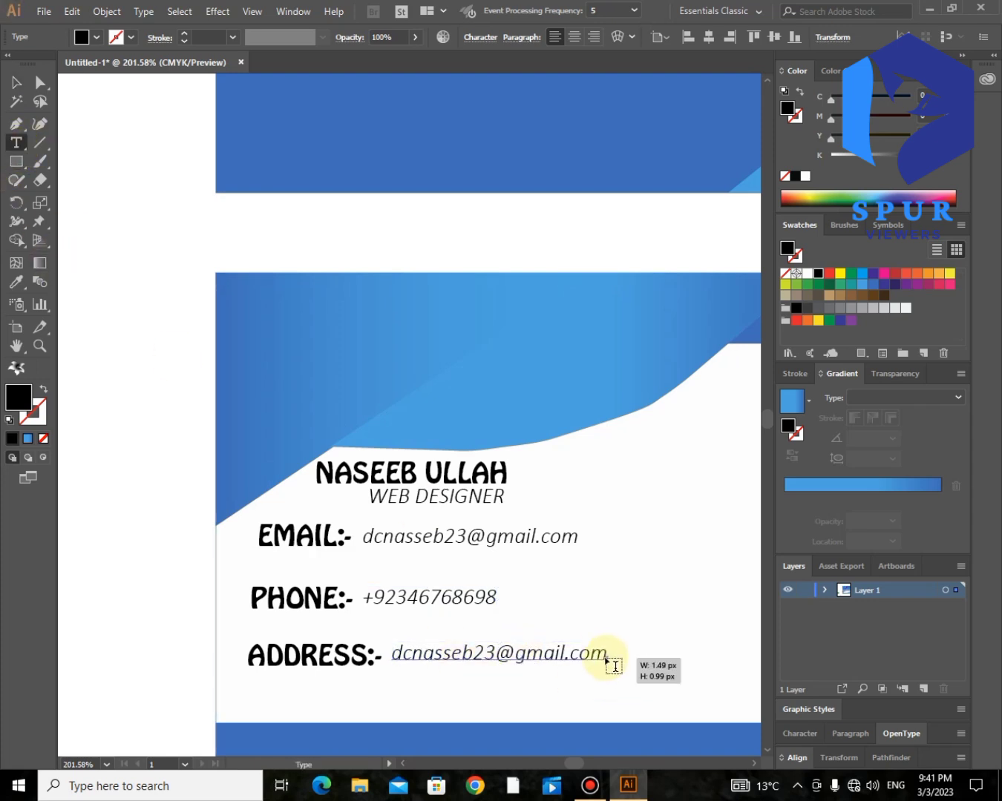
drag(601, 654, 396, 665)
text(NEAR STREEA)
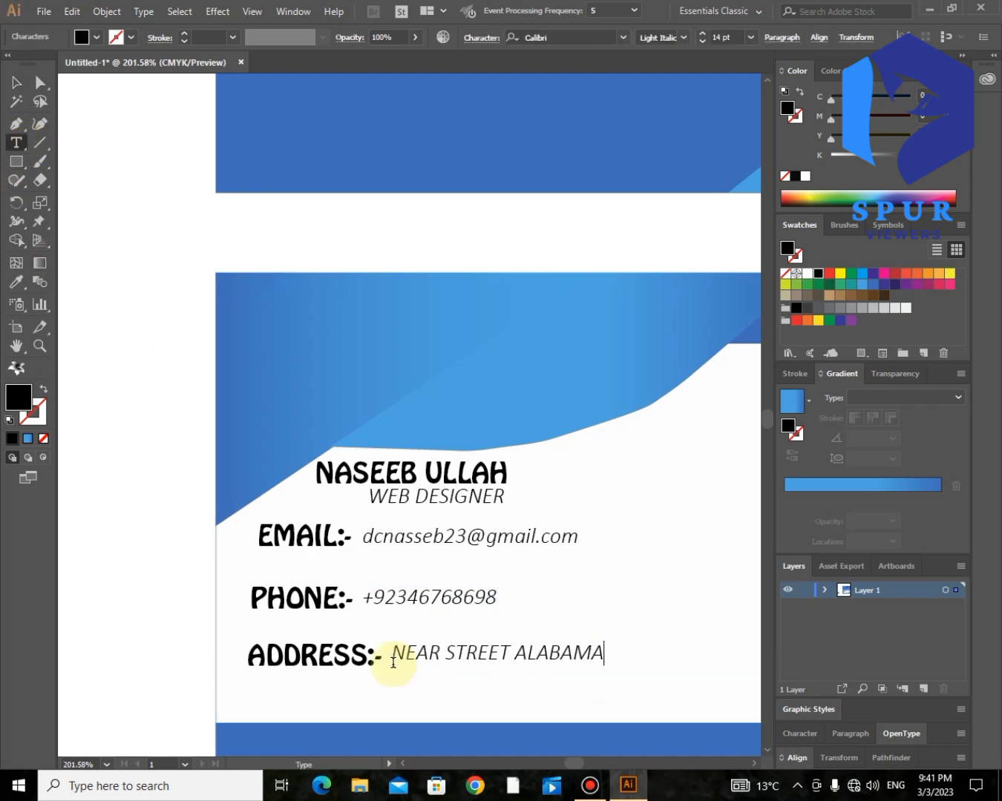
click(39, 84)
key(ctrl+minus)
key(ctrl+minus)
key(ctrl+minus)
key(ctrl+minus)
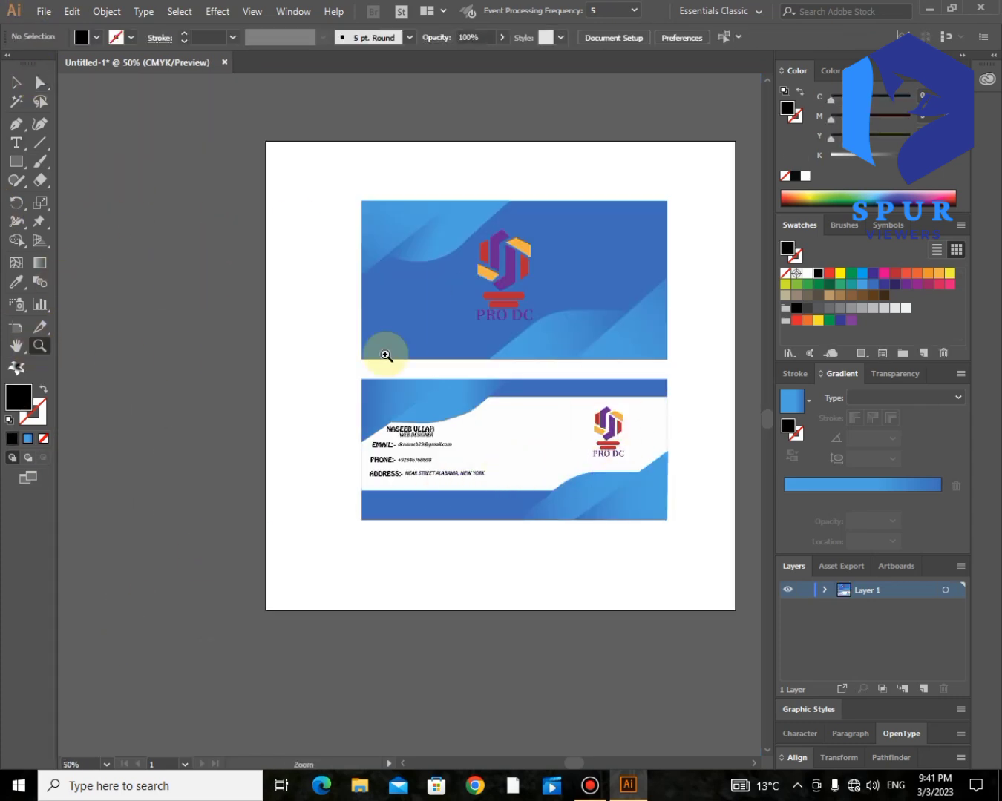
- Select all the artwork on both cards and group it
drag(698, 171, 272, 592)
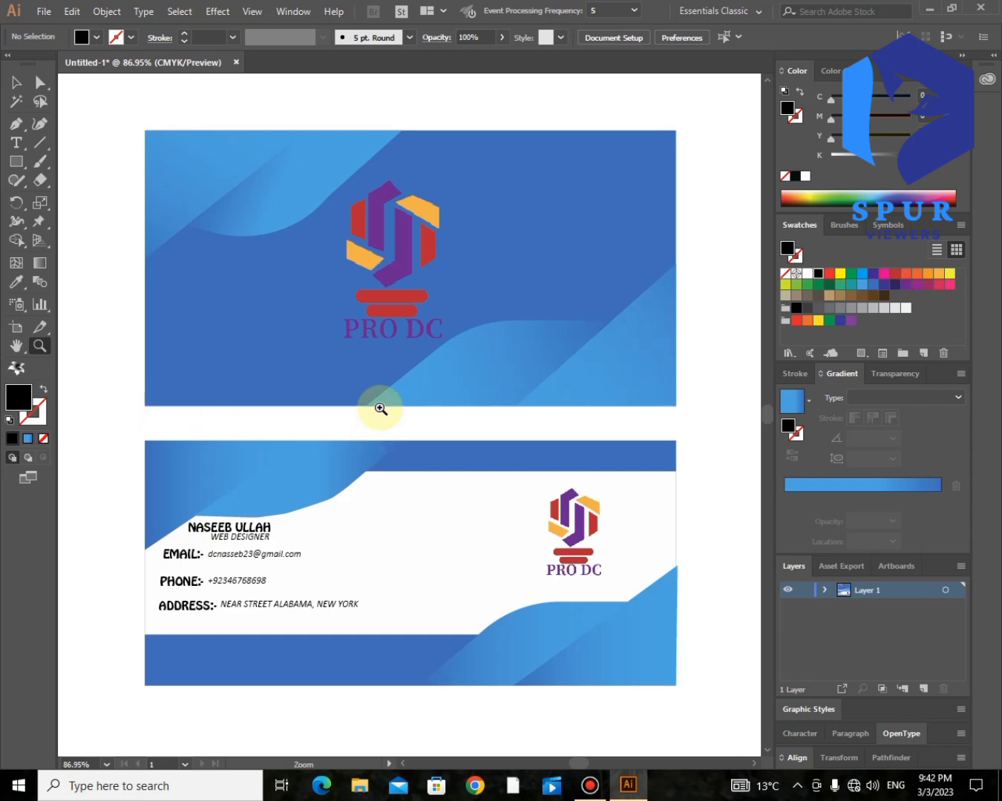
click(40, 82)
drag(729, 119, 123, 697)
right_click(331, 512)
click(374, 601)
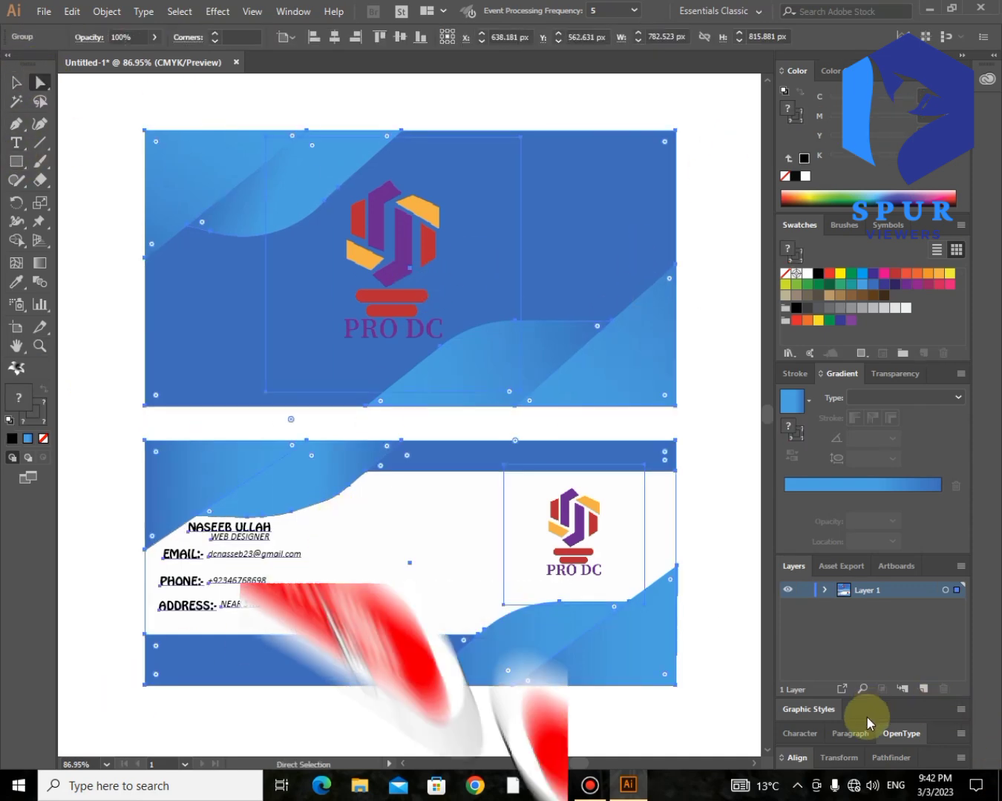
- Centre the group horizontally and vertically on the artboard, then fit the artboard in view
click(800, 755)
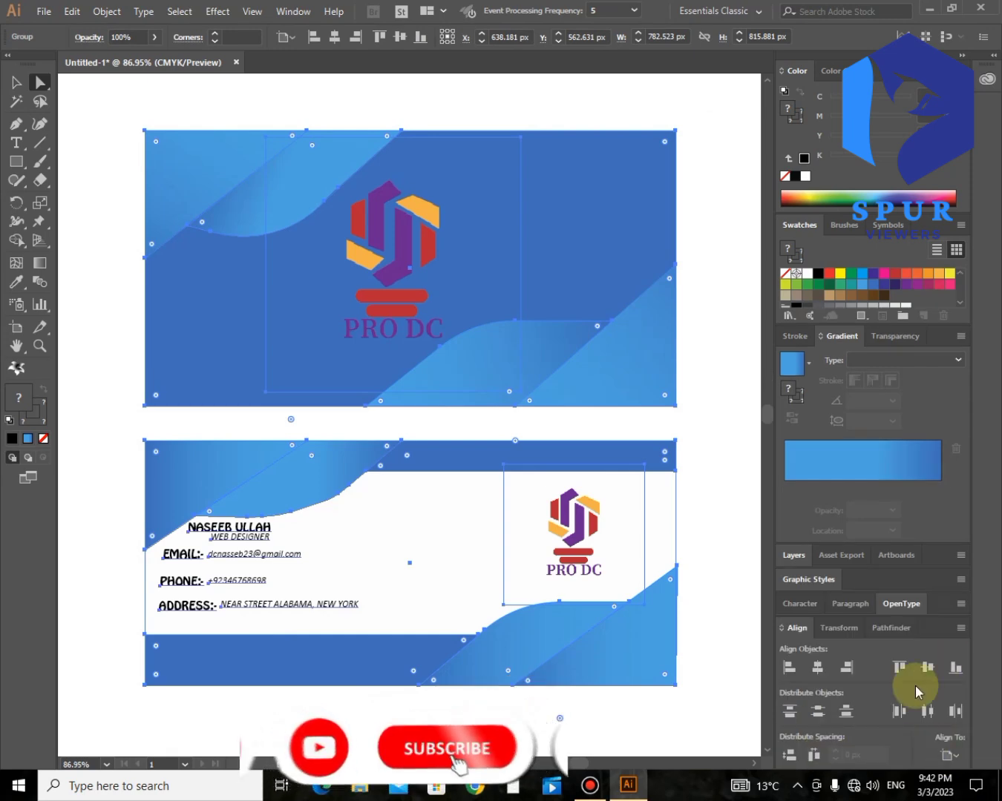
click(817, 667)
click(927, 667)
key(ctrl+0)
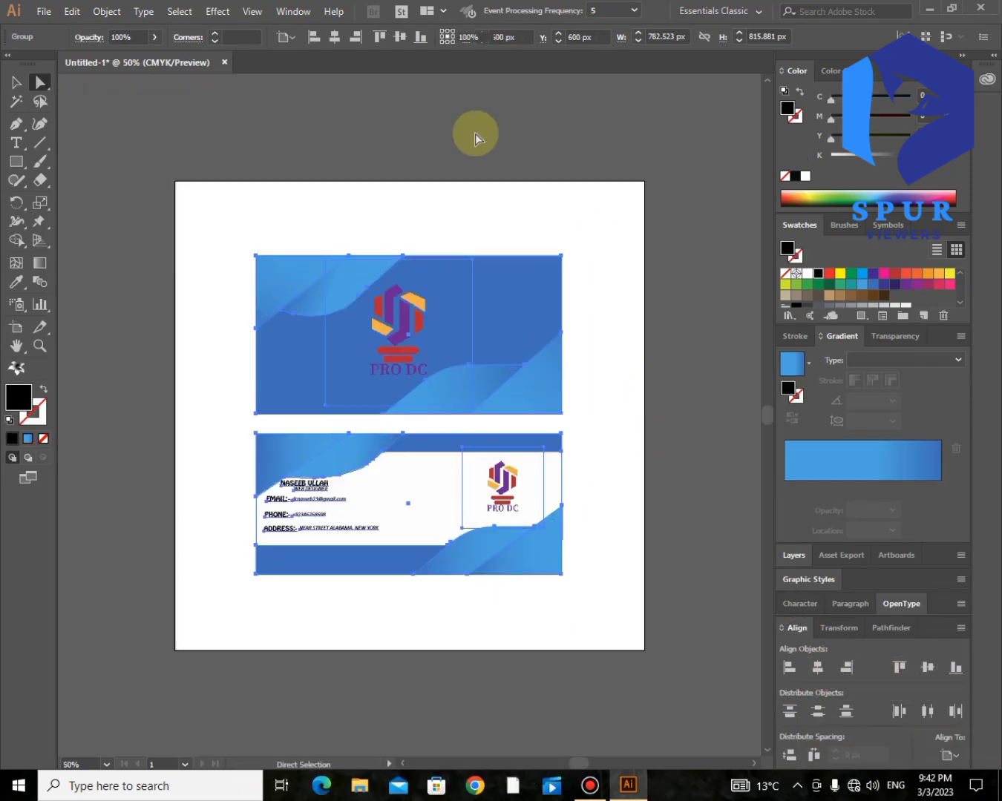